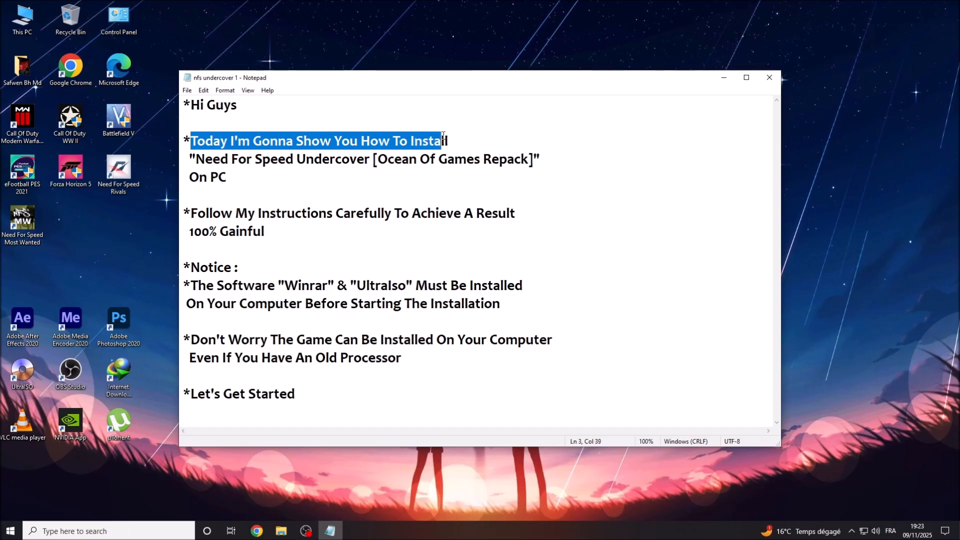
Highlight the intro lines: the Need For Speed Undercover title, On PC, Follow My Instructions, 100% Gainful, and the Notice heading.
left_click_drag(198, 159, 536, 158)
left_click(533, 159)
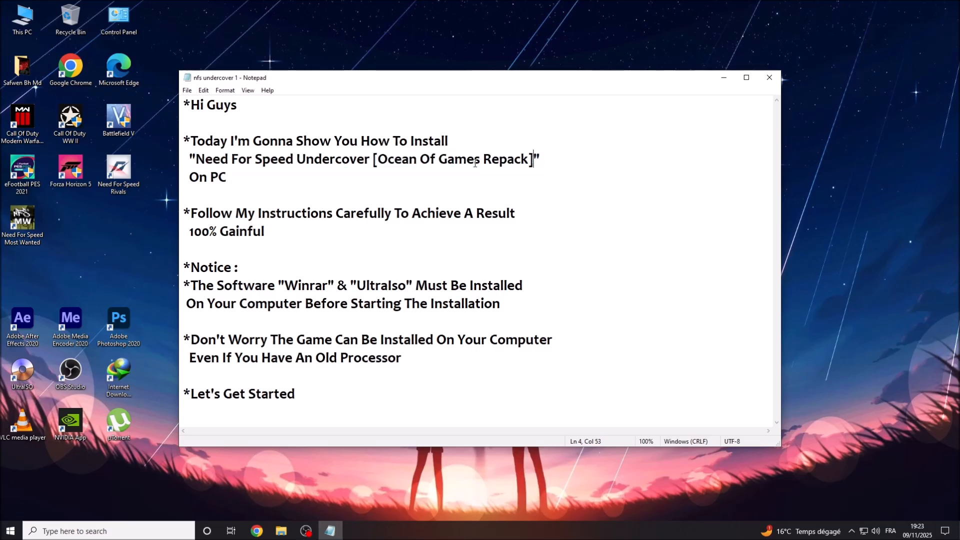
left_click_drag(196, 159, 526, 159)
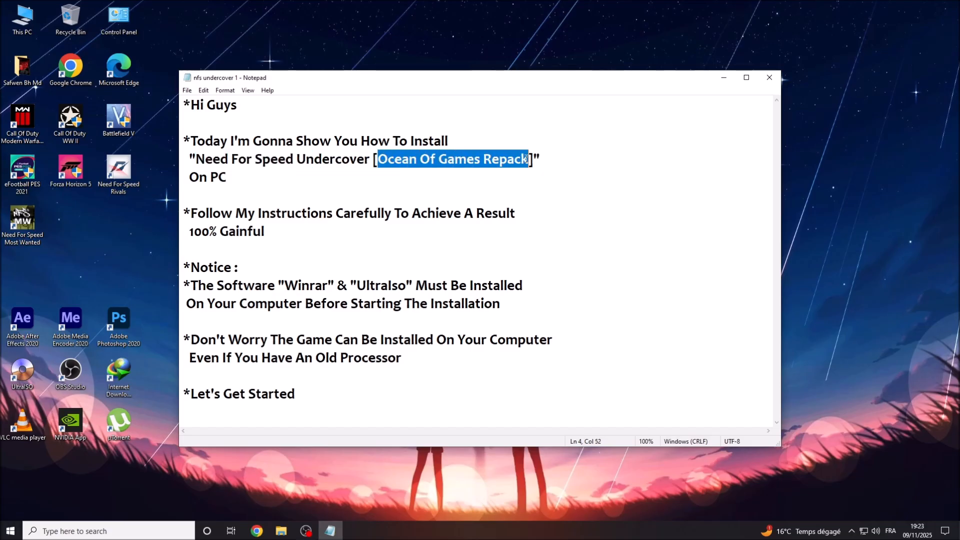
left_click_drag(190, 177, 230, 174)
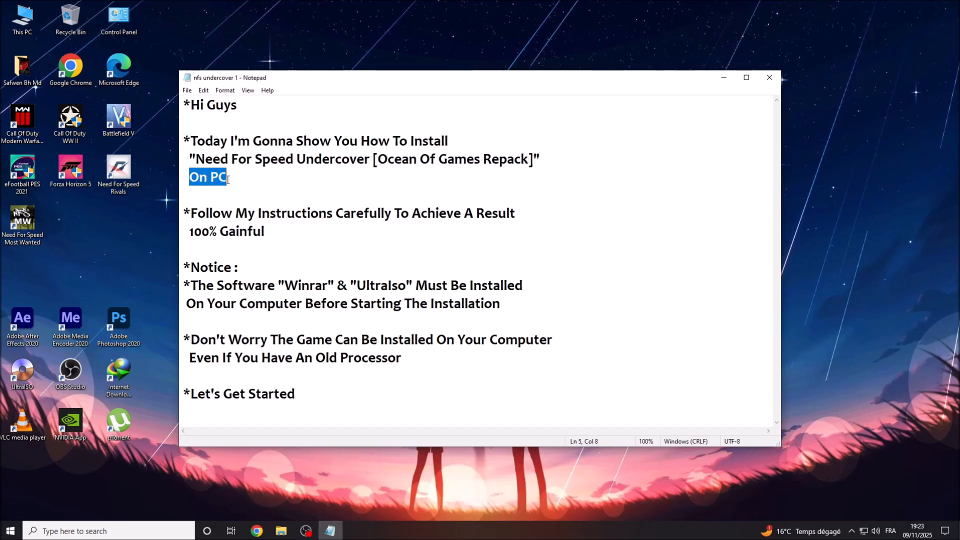
left_click_drag(192, 213, 514, 213)
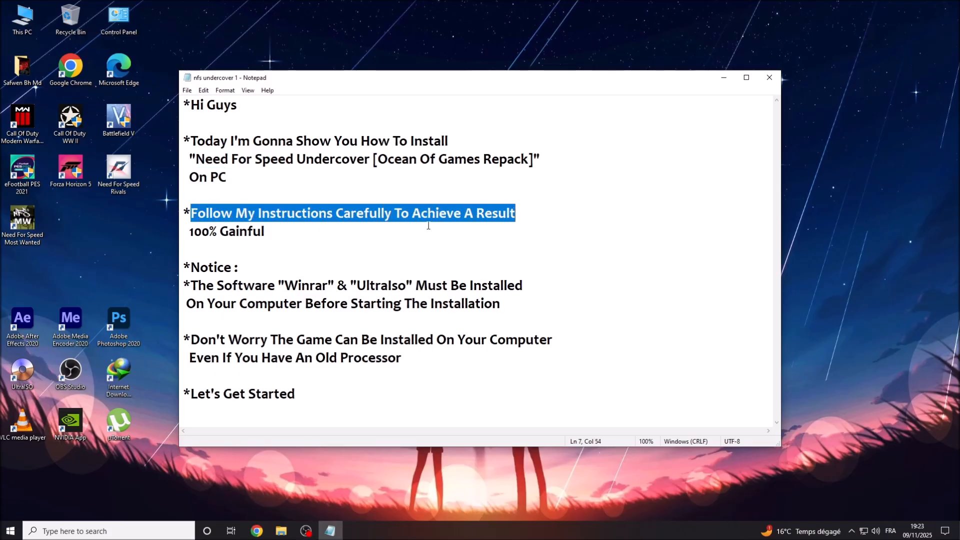
left_click_drag(189, 230, 267, 232)
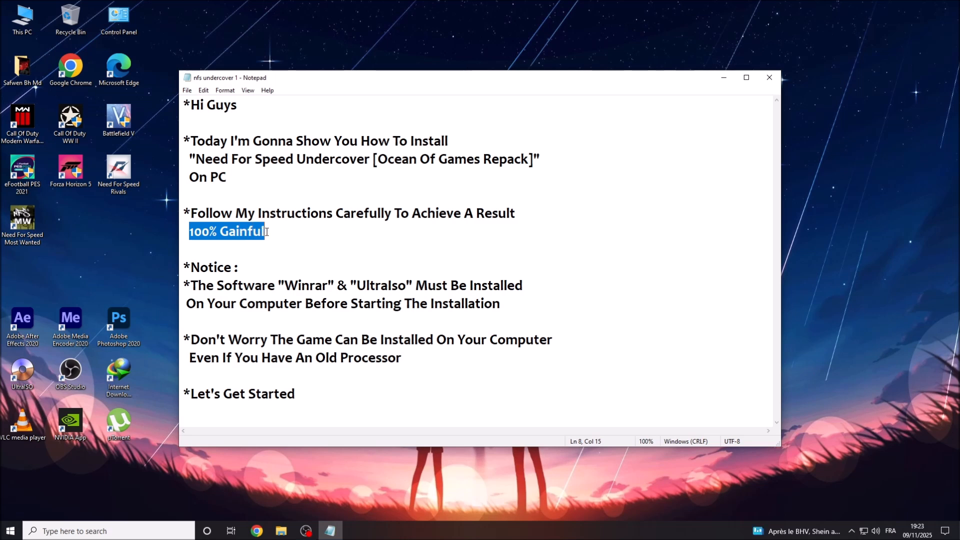
left_click_drag(191, 267, 526, 289)
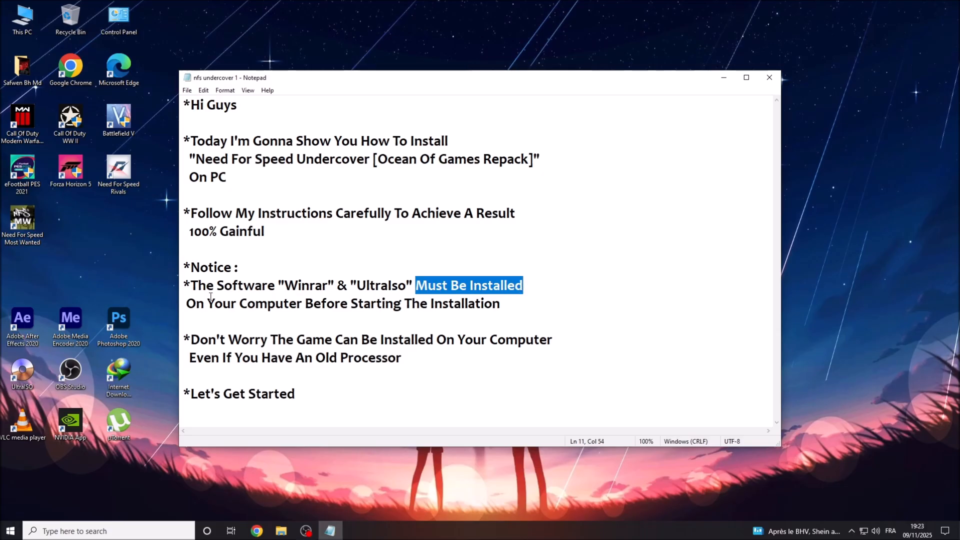
Highlight the notes about installing before starting, the Don't Worry sentence and the old-processor line.
left_click_drag(188, 305, 496, 300)
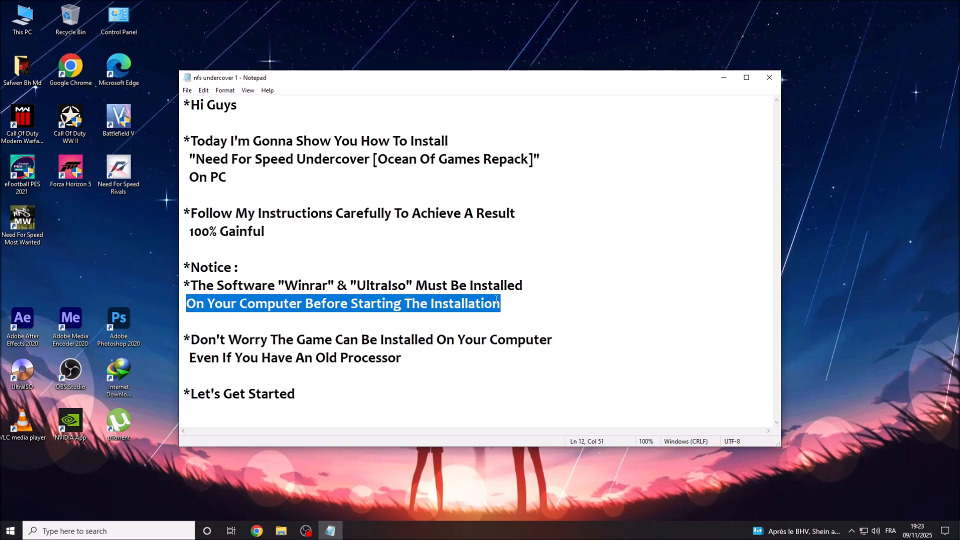
left_click(494, 300)
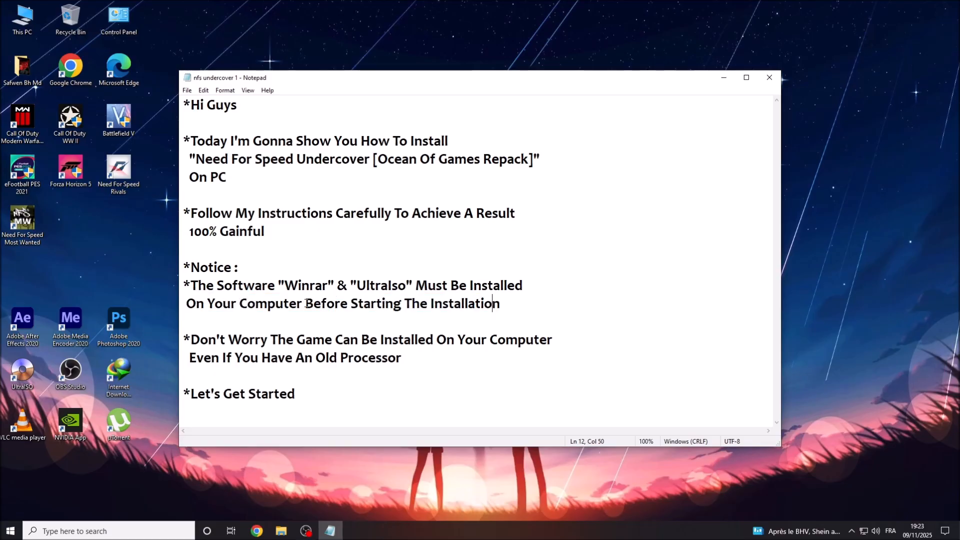
left_click_drag(306, 303, 499, 306)
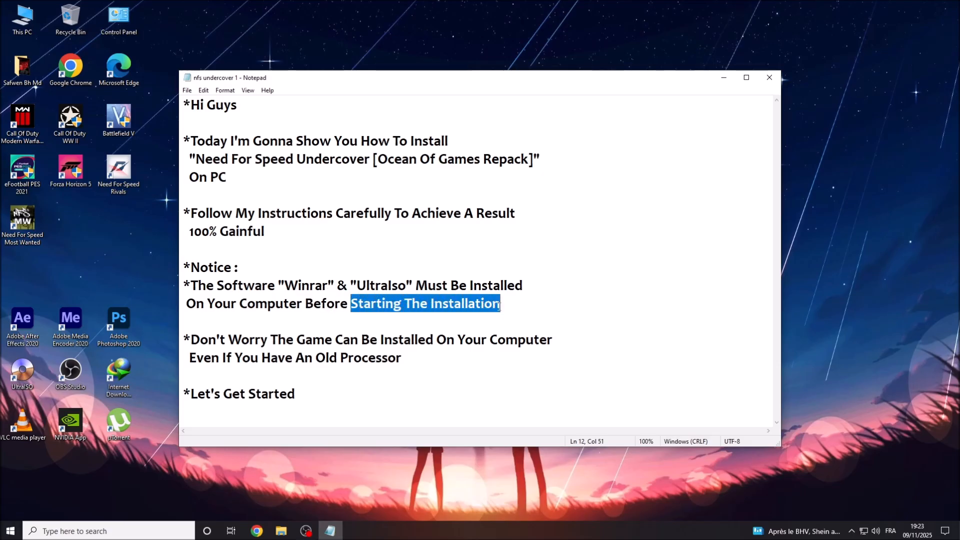
left_click(196, 338)
left_click_drag(194, 340, 553, 340)
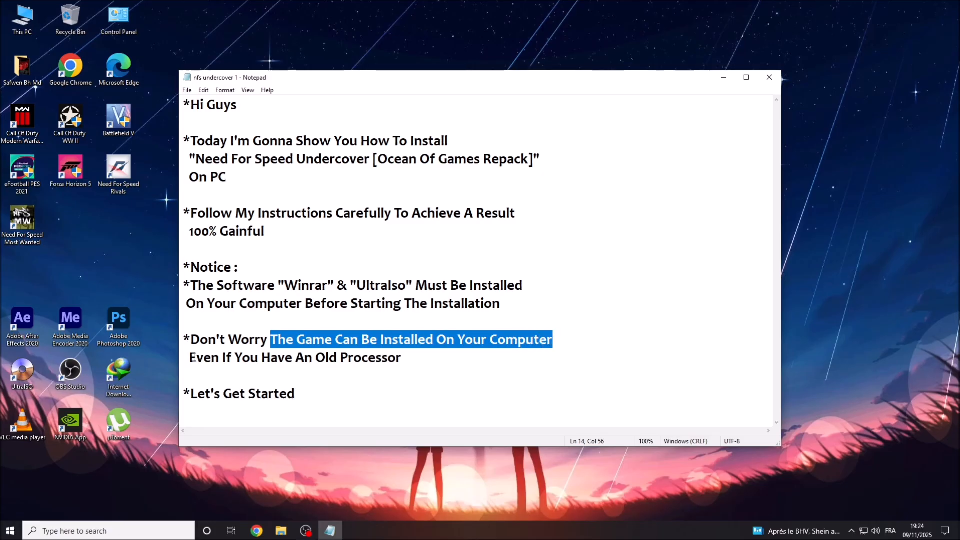
left_click_drag(190, 358, 402, 356)
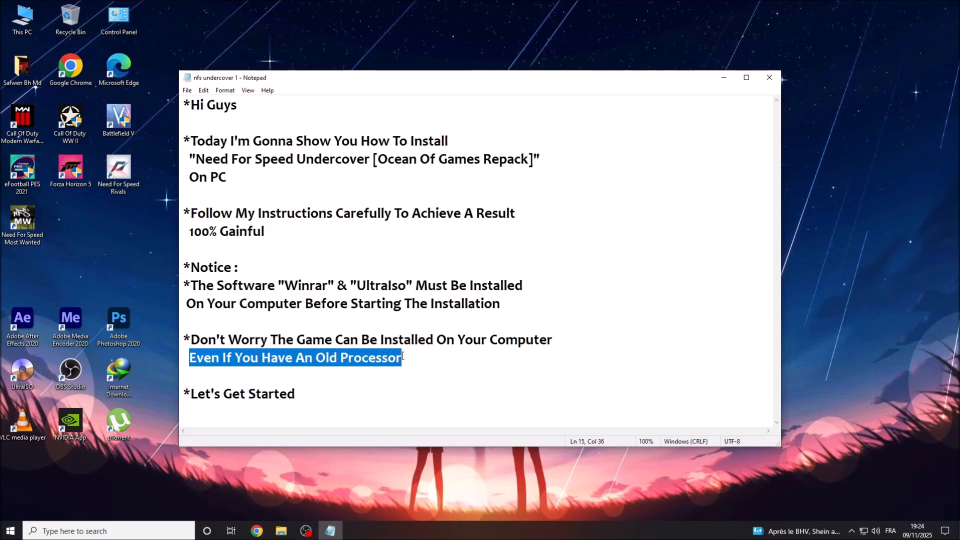
Append ':))' after 'Even If You Have An Old Processor' and after 'Let's Get Started'.
left_click(403, 356)
type(":))")
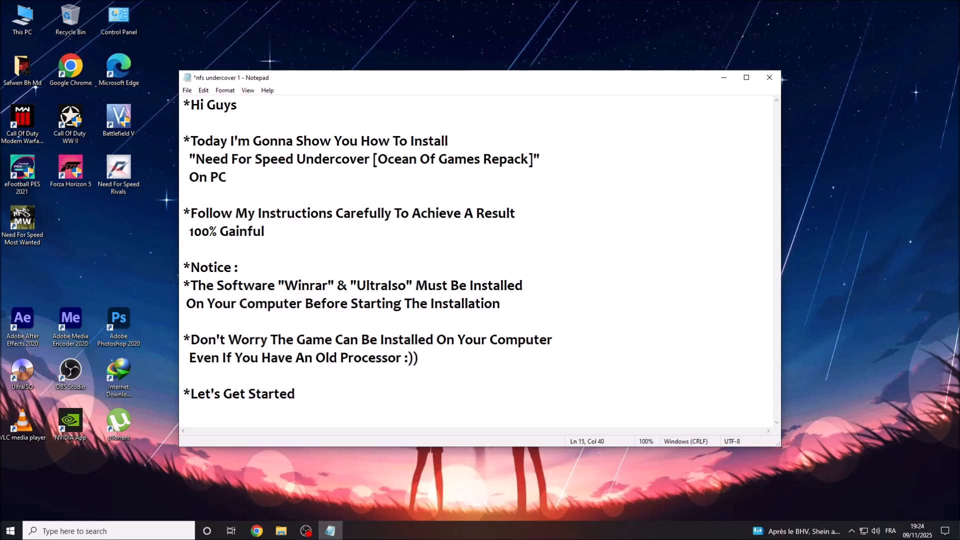
left_click_drag(190, 392, 304, 395)
left_click(303, 393)
type(":))")
Minimize Notepad, refresh the desktop twice, then bring the Notepad notes back.
left_click(722, 79)
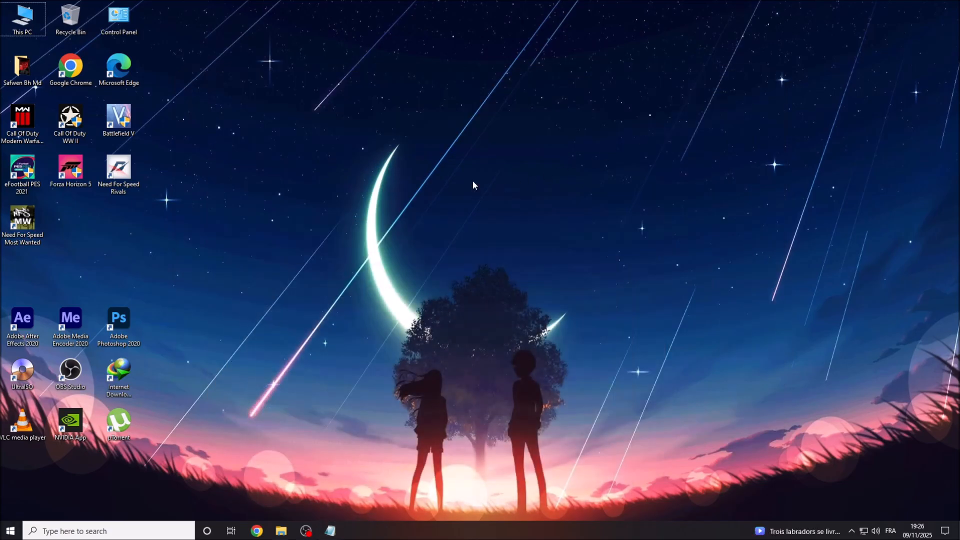
right_click(473, 185)
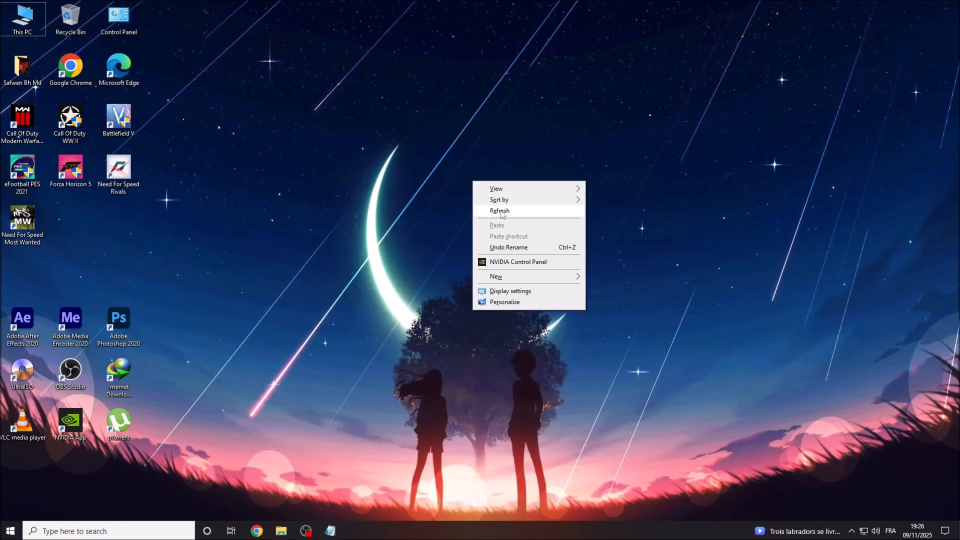
left_click(501, 210)
right_click(501, 211)
left_click(528, 240)
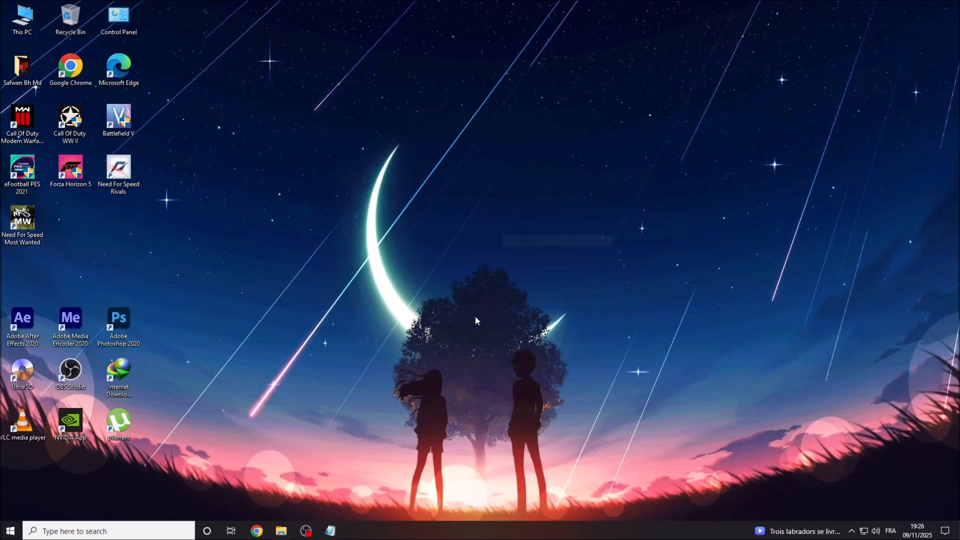
left_click(331, 531)
Highlight the disable-antivirus instructions and the 'Step 1 - Disable Defender' folder name, then minimize Notepad.
left_click_drag(191, 105, 351, 107)
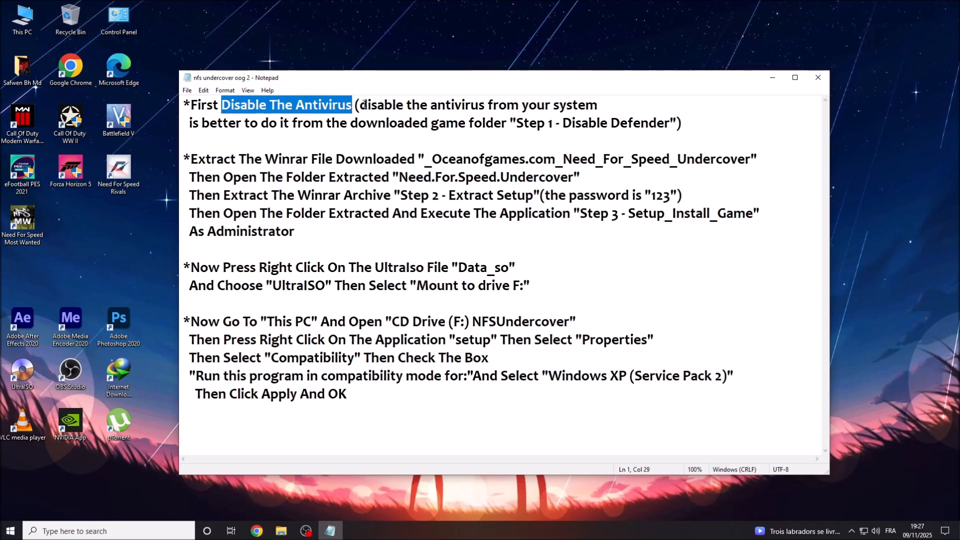
left_click_drag(361, 105, 598, 105)
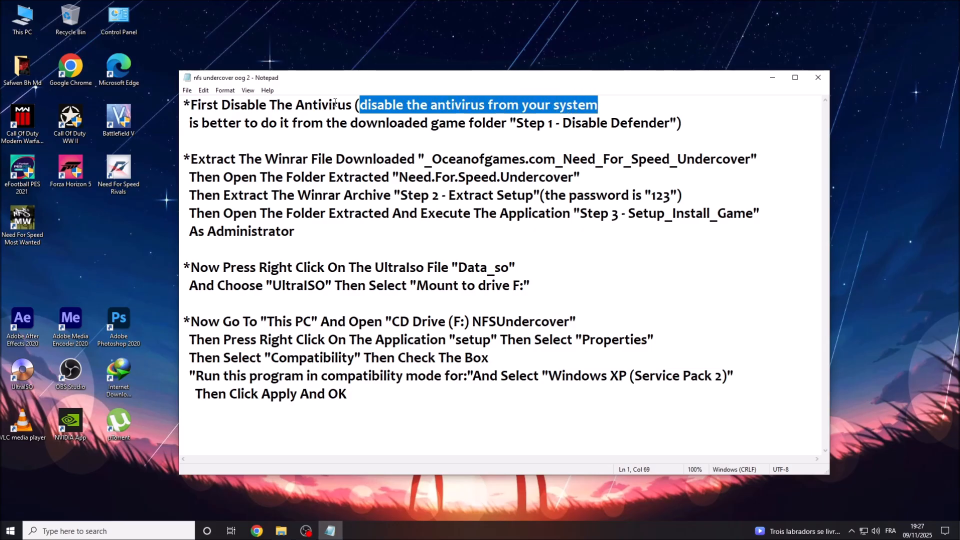
left_click_drag(190, 123, 511, 124)
left_click_drag(516, 123, 671, 120)
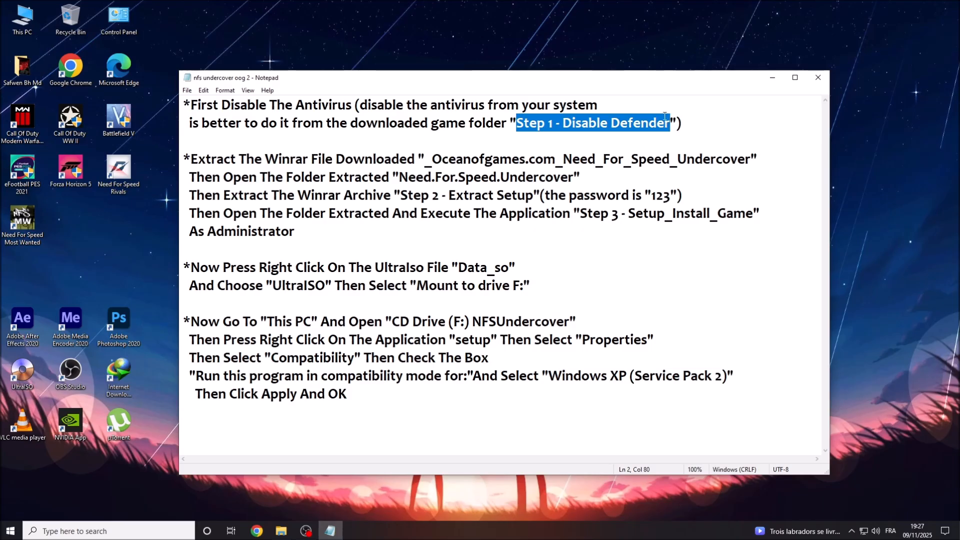
left_click(772, 80)
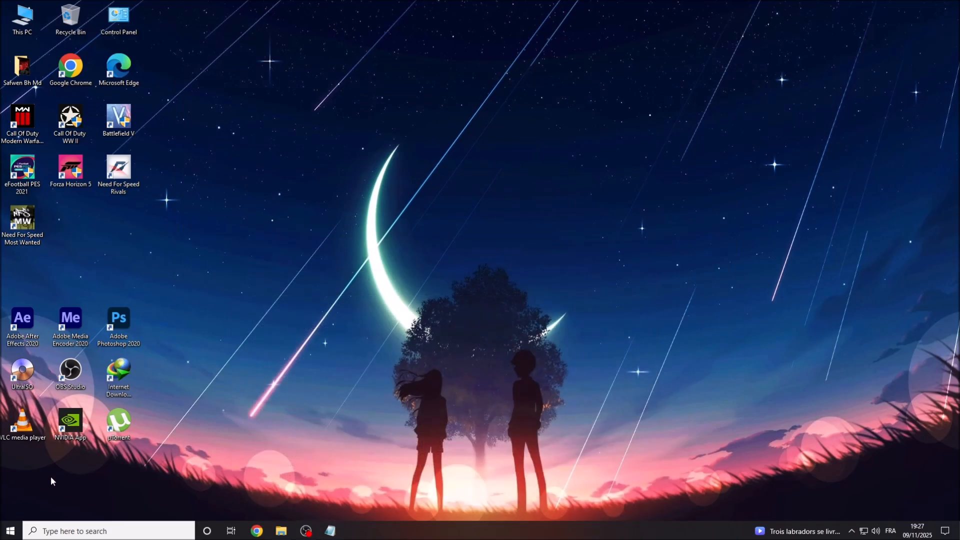
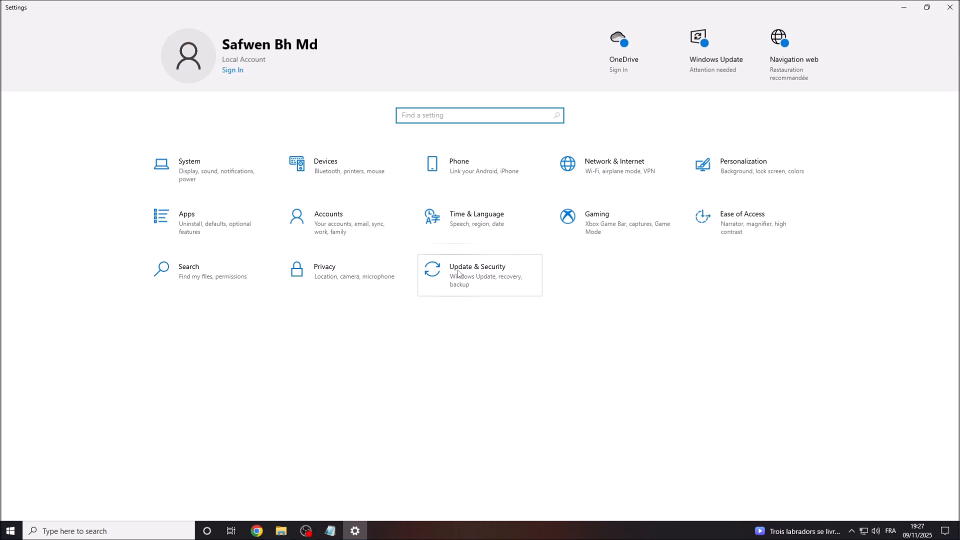
Switch off Real-time protection in Windows Security, then close Windows Security and Settings.
left_click(496, 272)
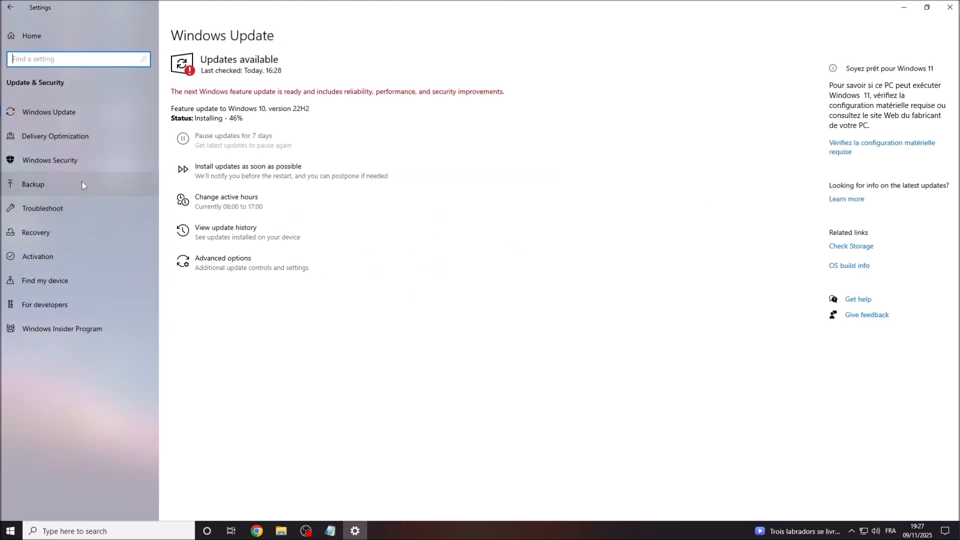
left_click(23, 161)
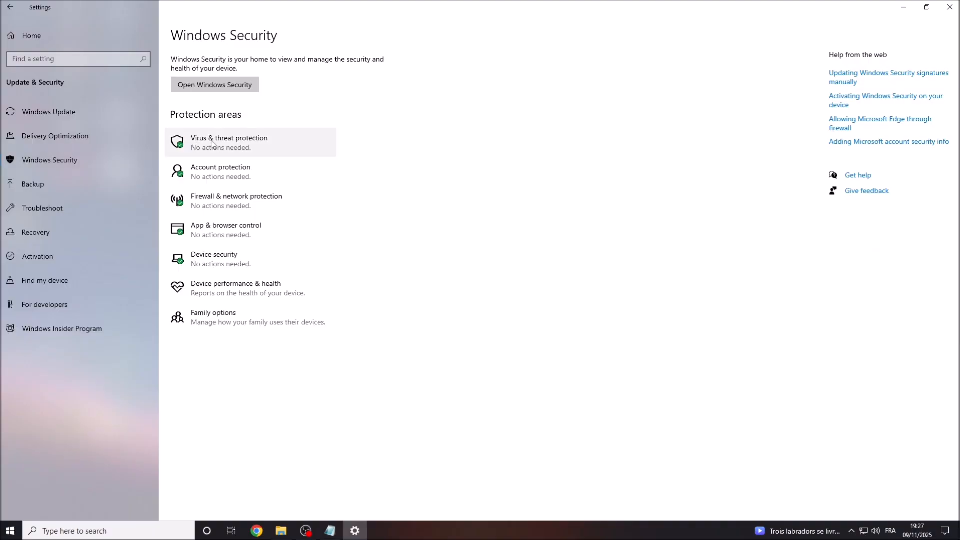
left_click(262, 143)
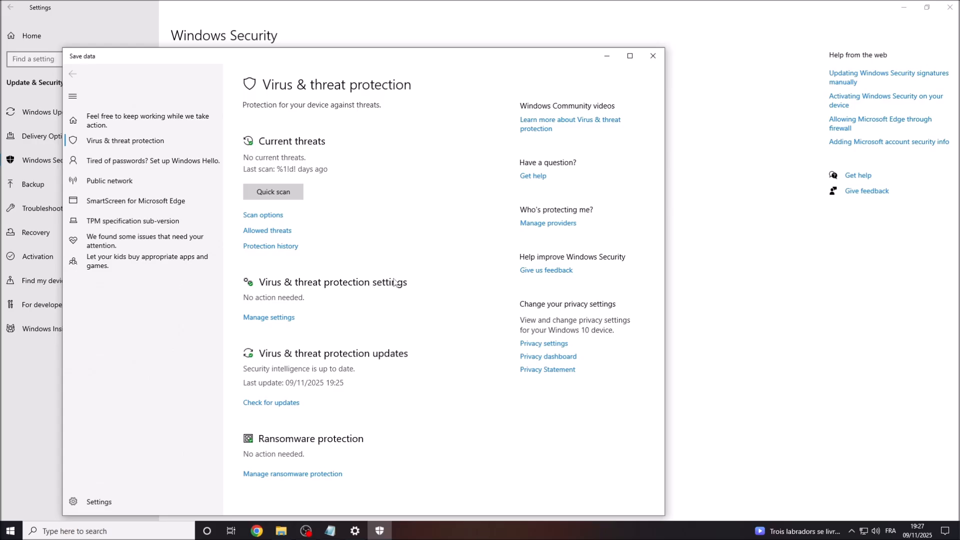
left_click(261, 317)
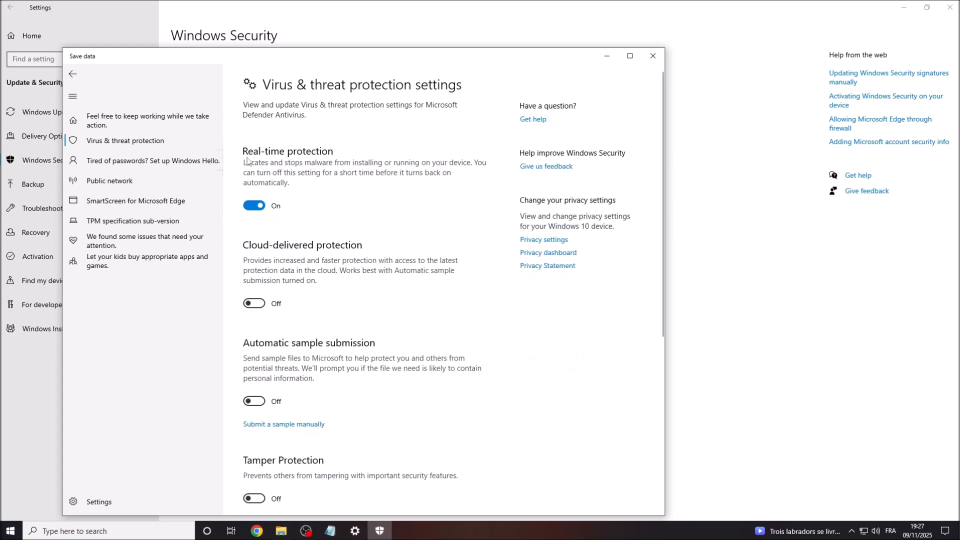
left_click(255, 206)
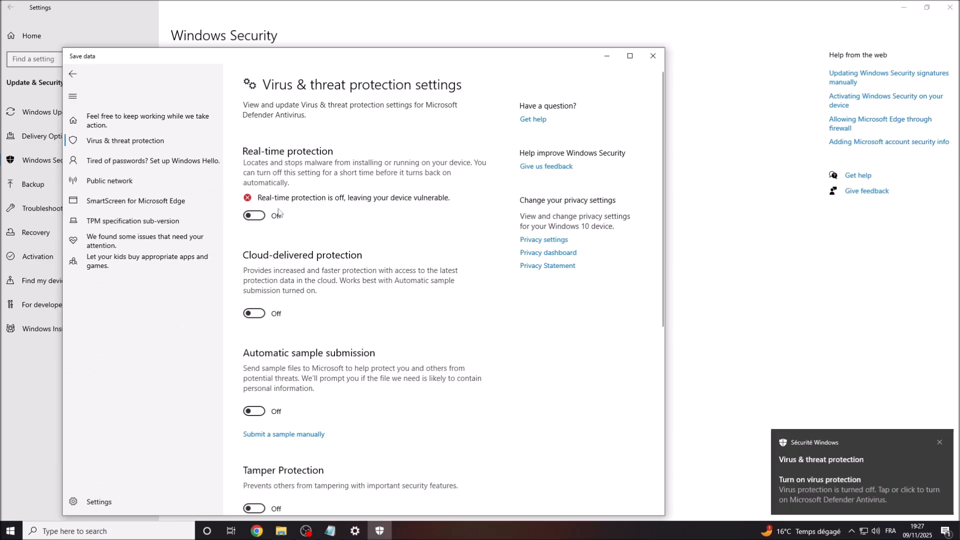
left_click(654, 56)
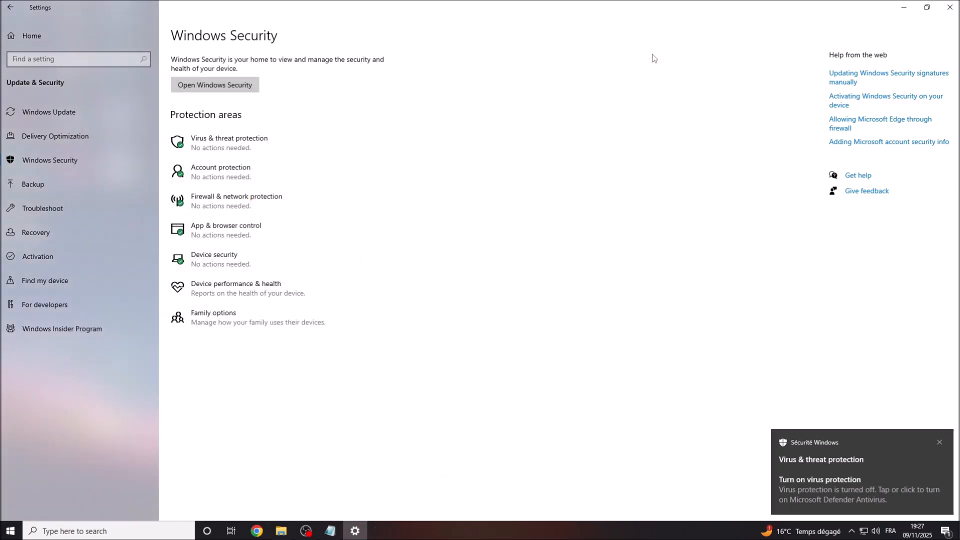
left_click(950, 7)
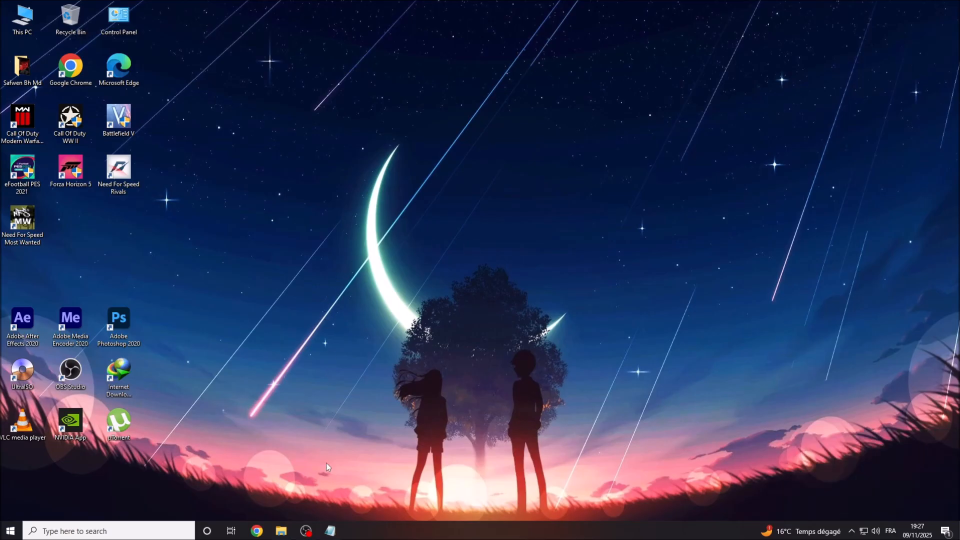
left_click(331, 533)
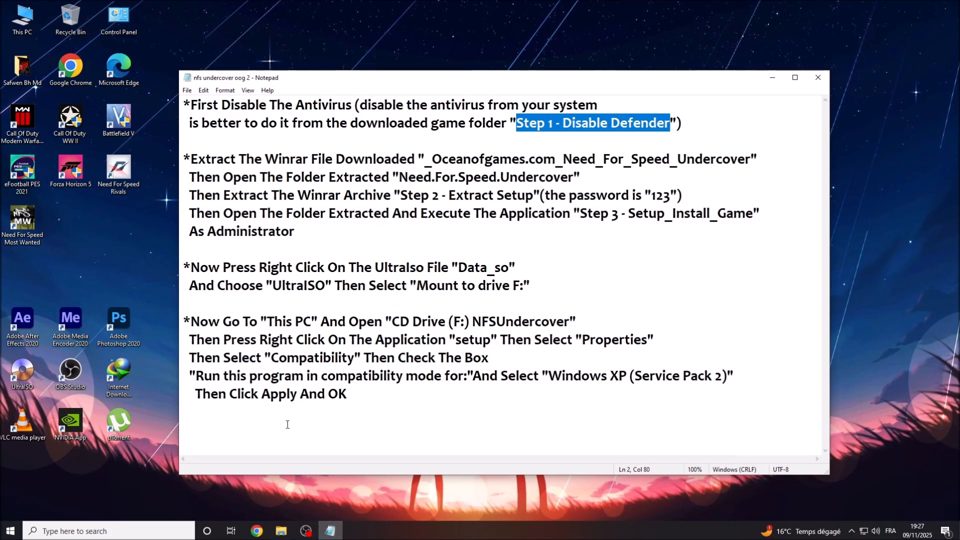
left_click_drag(191, 159, 752, 159)
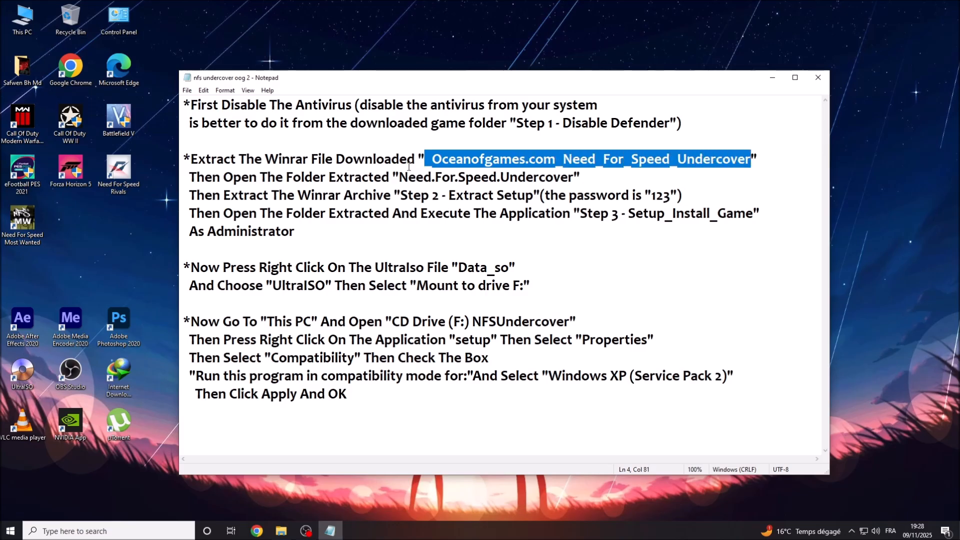
left_click_drag(189, 177, 573, 177)
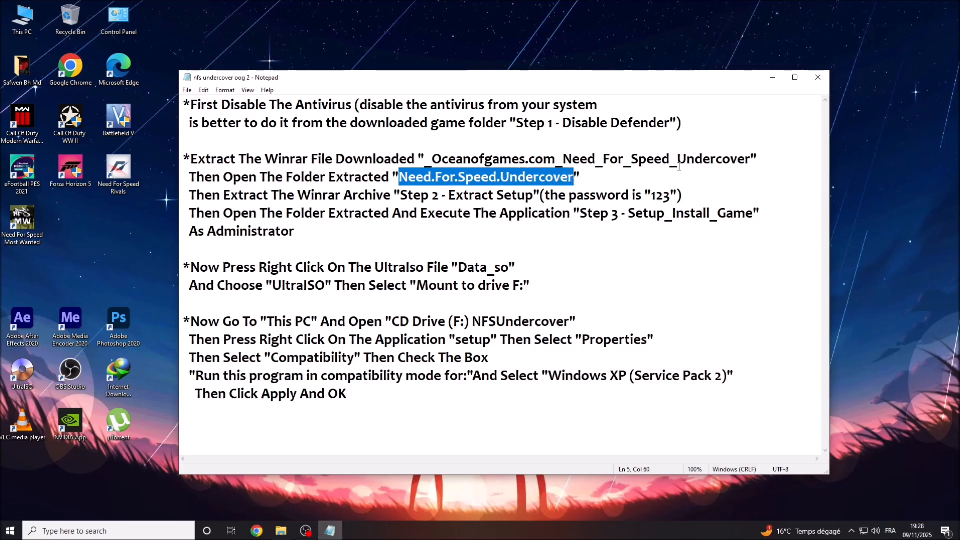
left_click(771, 79)
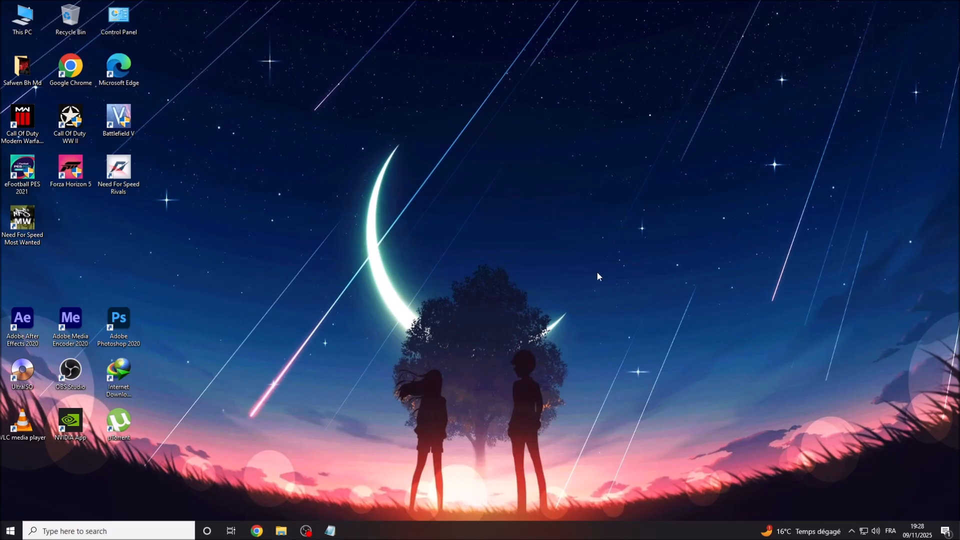
Extract the downloaded game RAR archive with WinRAR's Extraire vers option.
left_click(283, 522)
left_click_drag(388, 268, 309, 181)
right_click(309, 181)
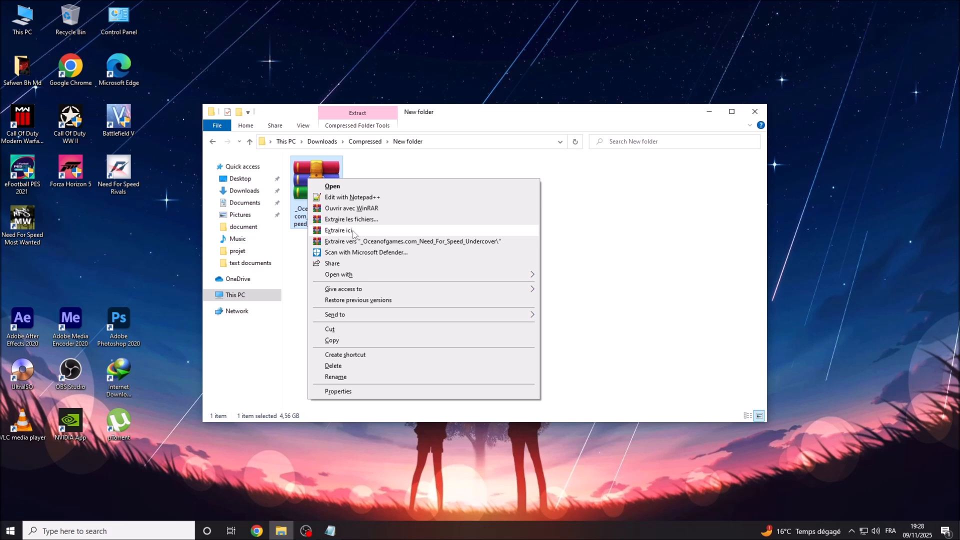
left_click(353, 231)
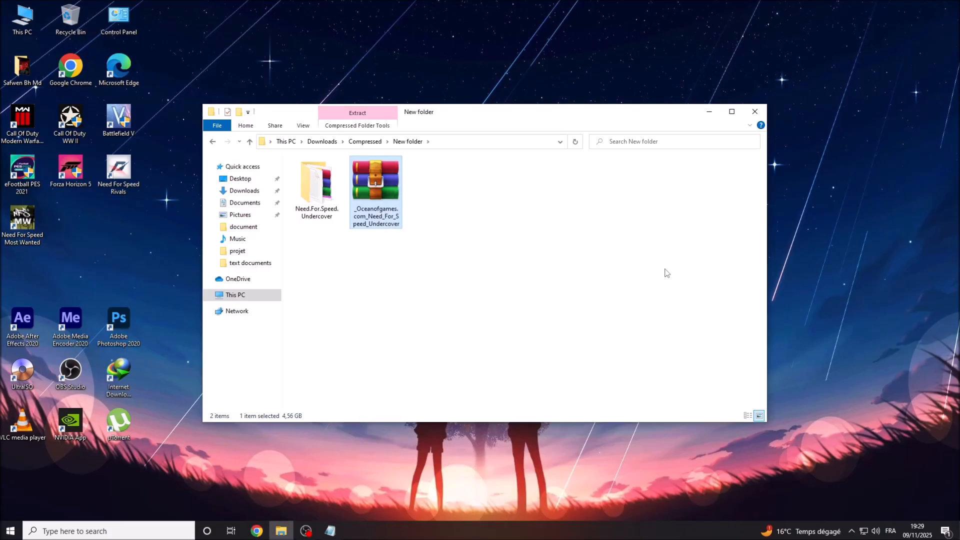
Refresh the folder and open the new Need.For.Speed.Undercover folder with its 10 items.
right_click(482, 272)
left_click(517, 311)
right_click(517, 310)
left_click(544, 350)
left_click(332, 219)
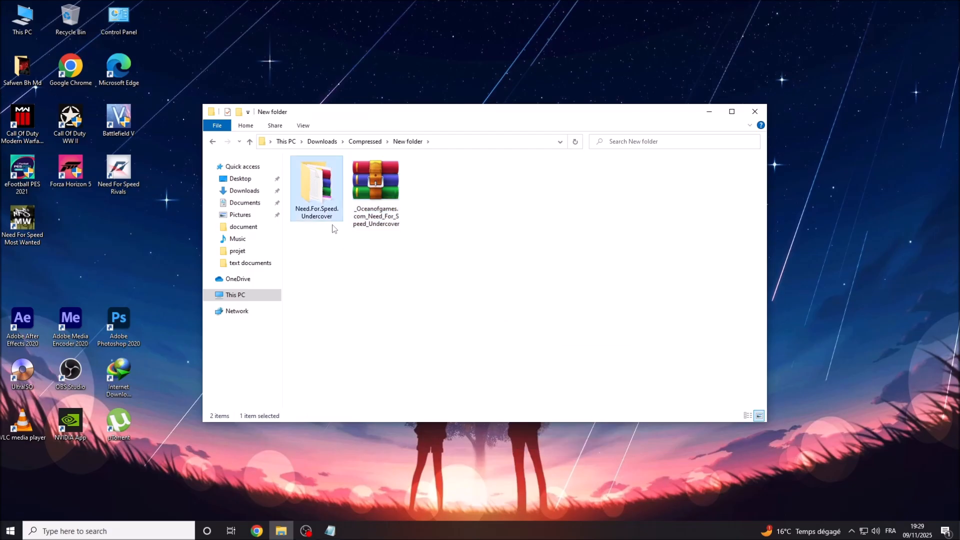
right_click(320, 182)
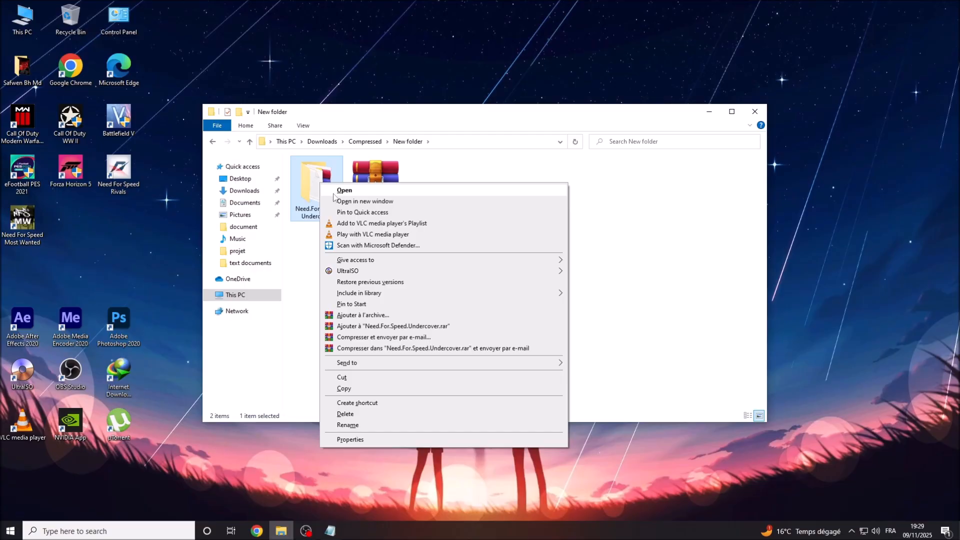
left_click(345, 191)
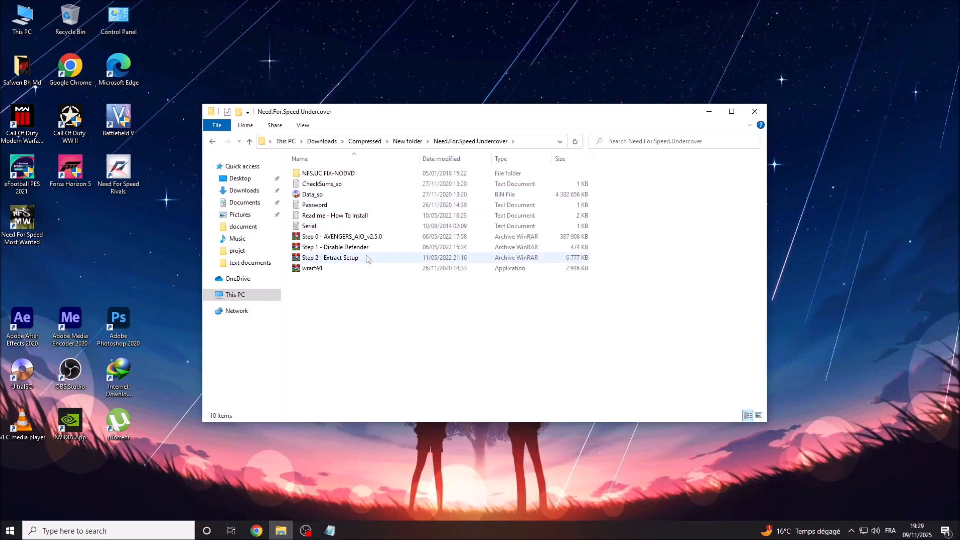
left_click(331, 532)
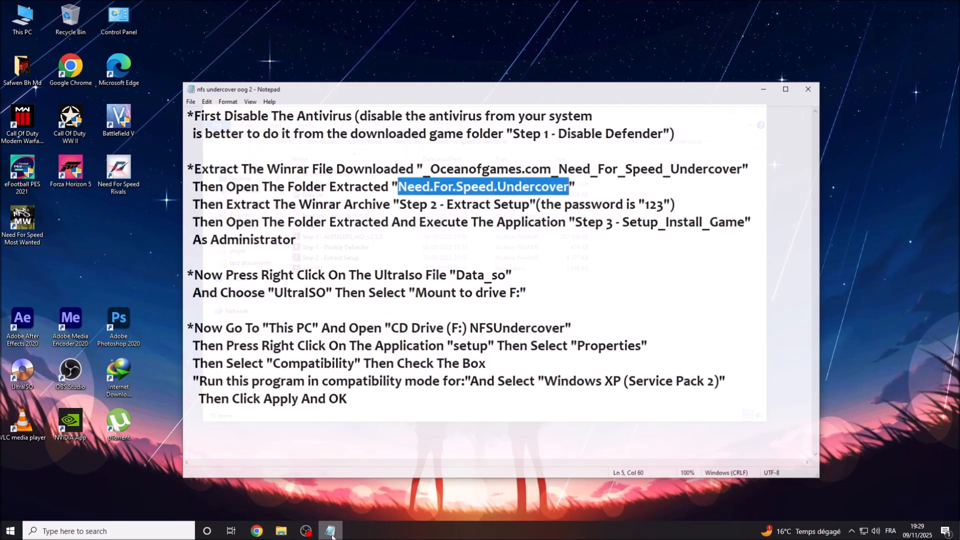
left_click_drag(191, 197, 391, 196)
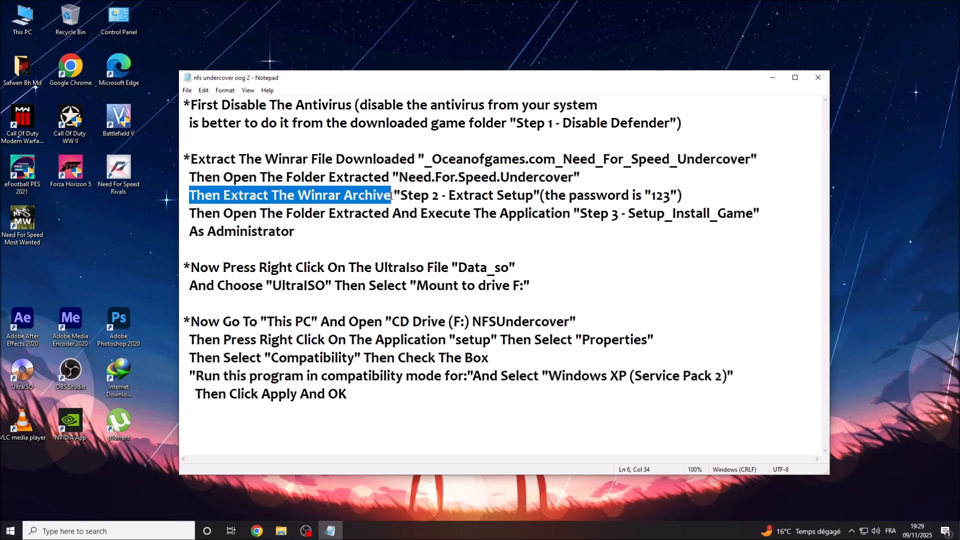
left_click(400, 196)
left_click_drag(421, 195, 669, 197)
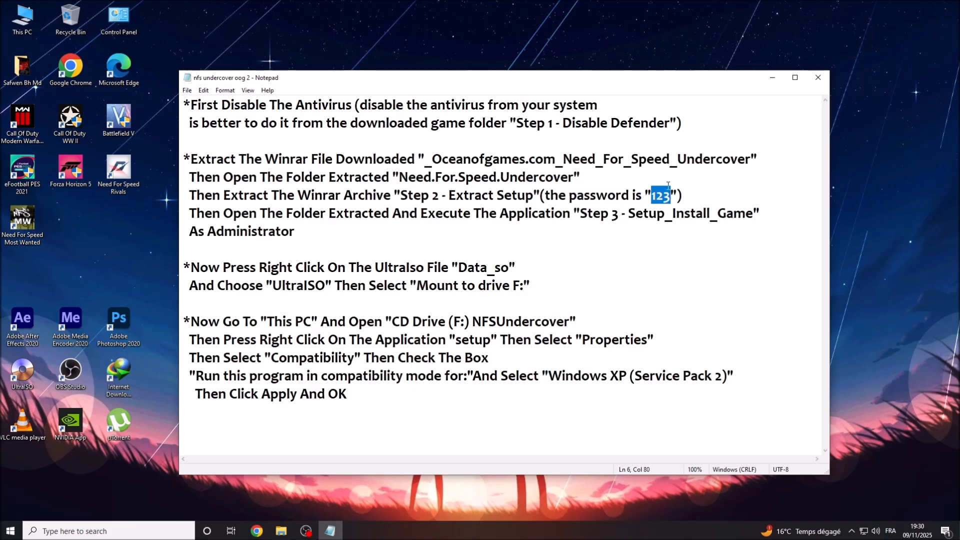
left_click(779, 78)
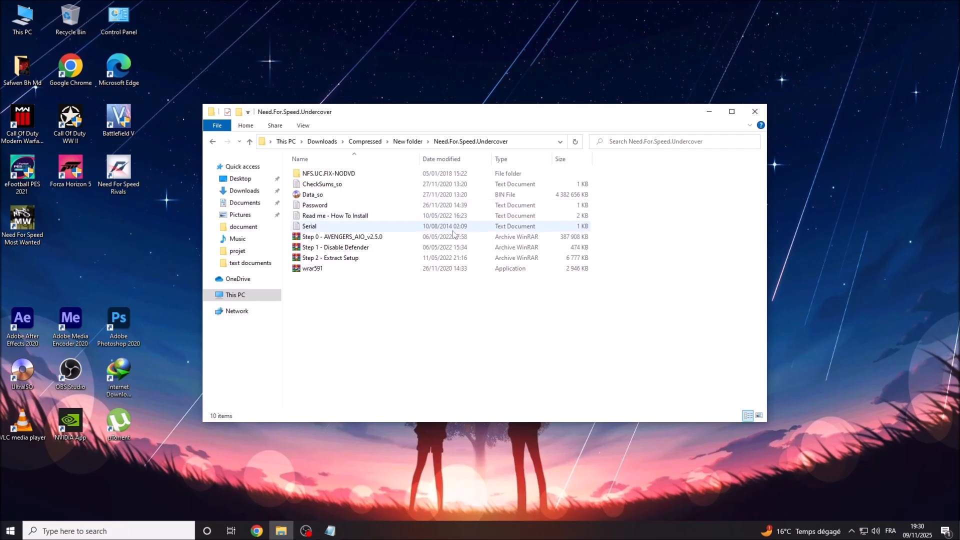
Extract Step 2 - Extract Setup into its own folder, entering the archive password.
left_click(310, 260)
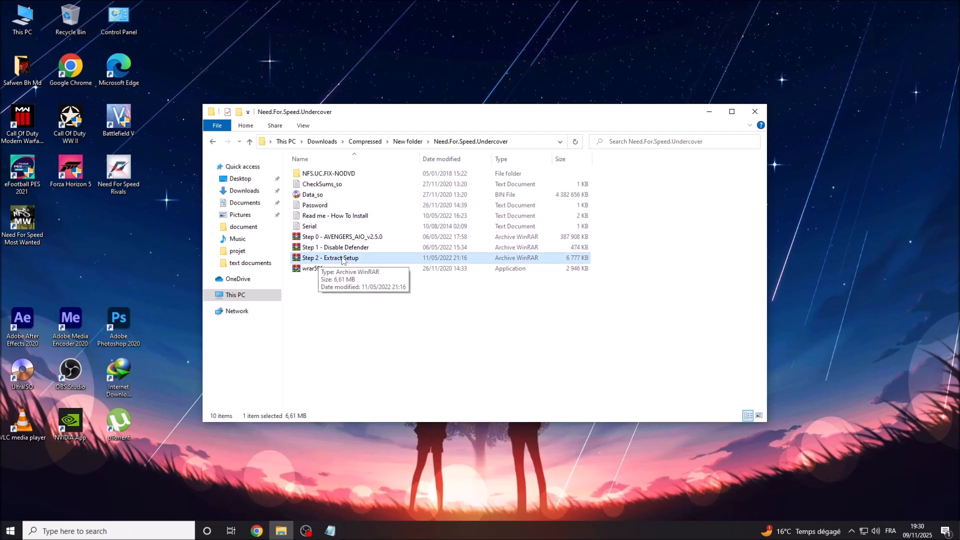
right_click(343, 261)
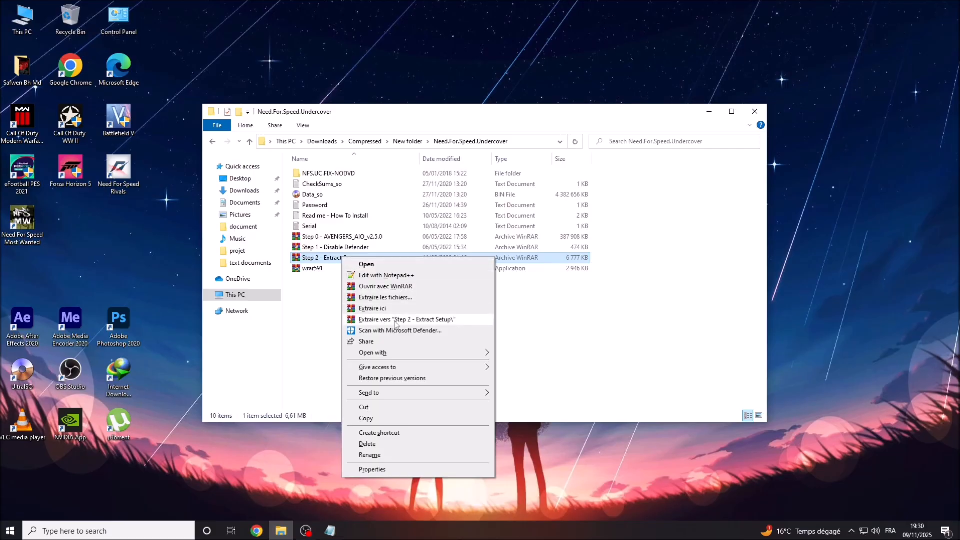
left_click(395, 323)
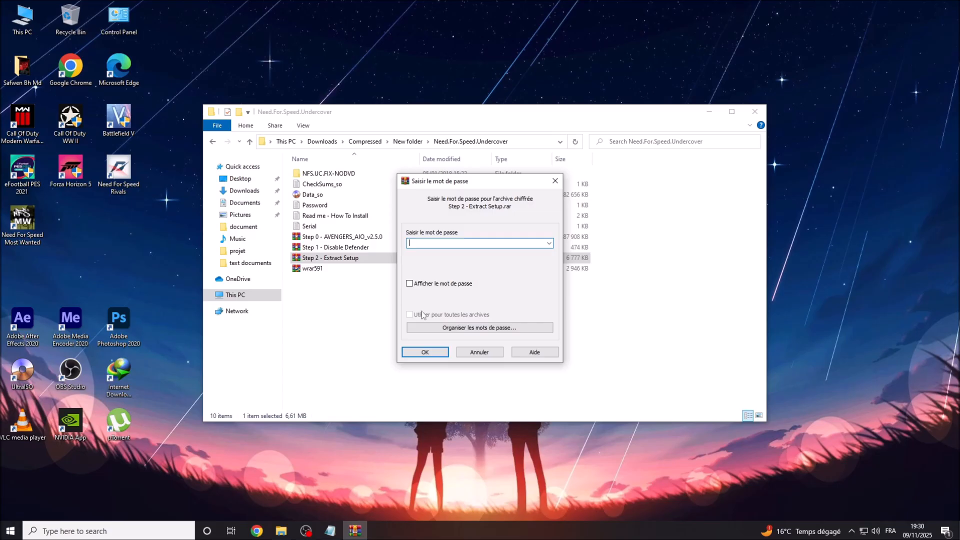
type("123")
left_click(409, 284)
left_click_drag(434, 244, 399, 248)
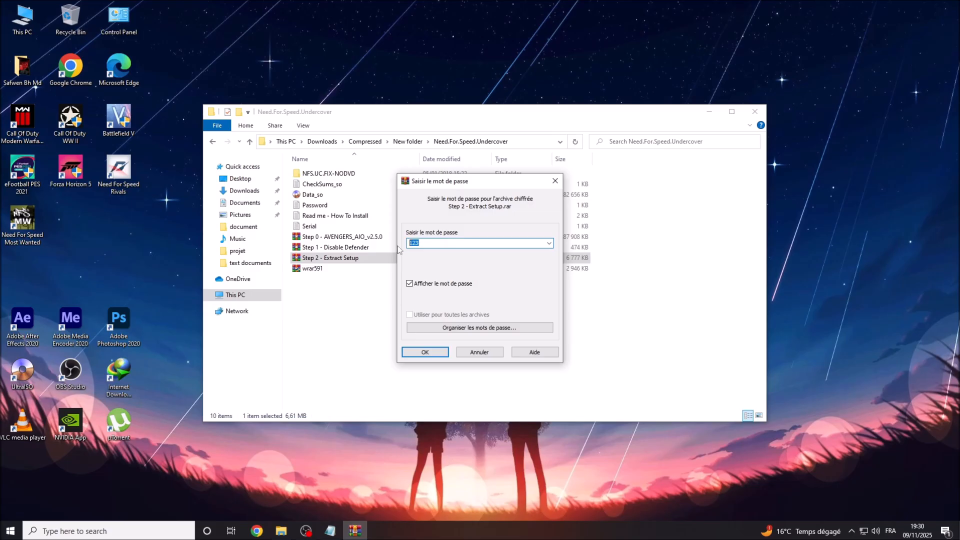
left_click(409, 284)
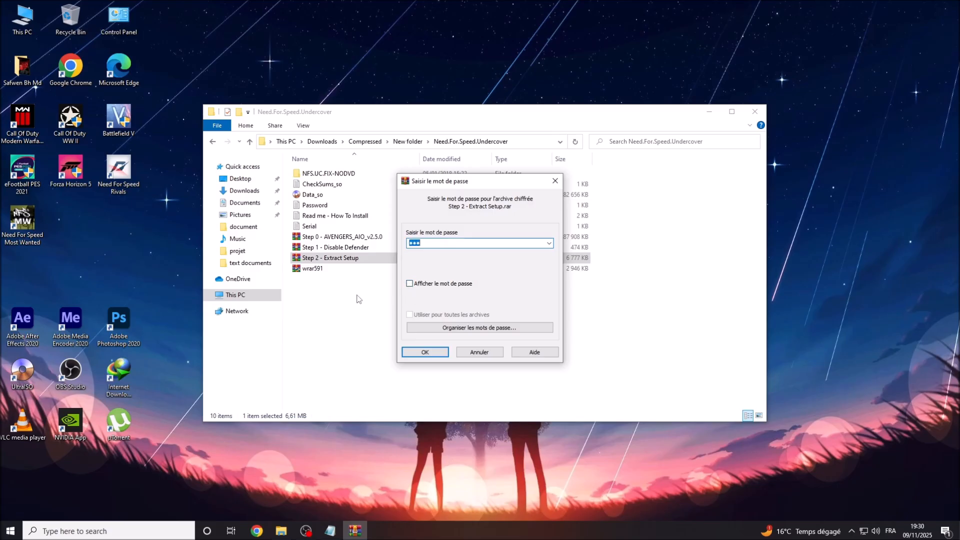
left_click(431, 352)
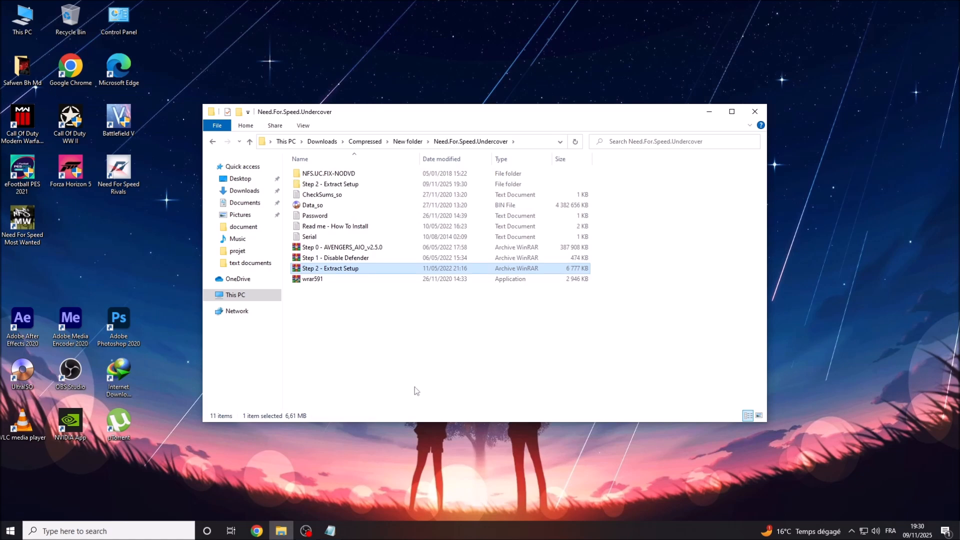
left_click(331, 531)
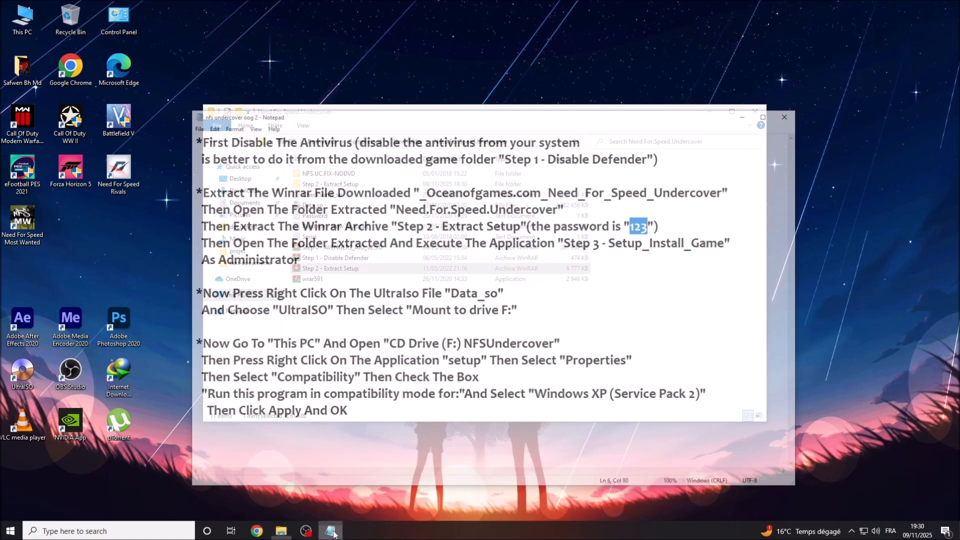
Highlight the notes about running Step 3 - Setup_Install_Game As Administrator, then hide Notepad.
left_click_drag(187, 215, 753, 214)
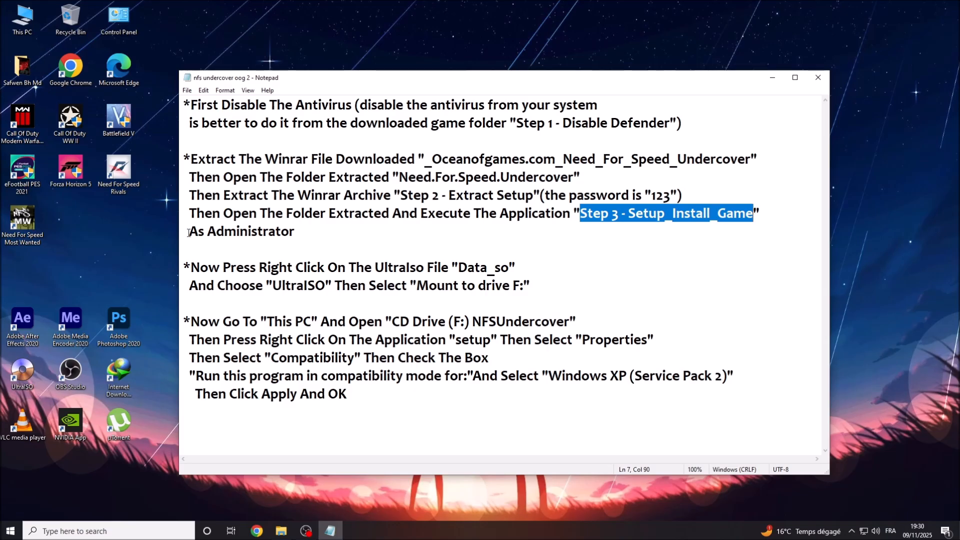
left_click_drag(189, 233, 293, 231)
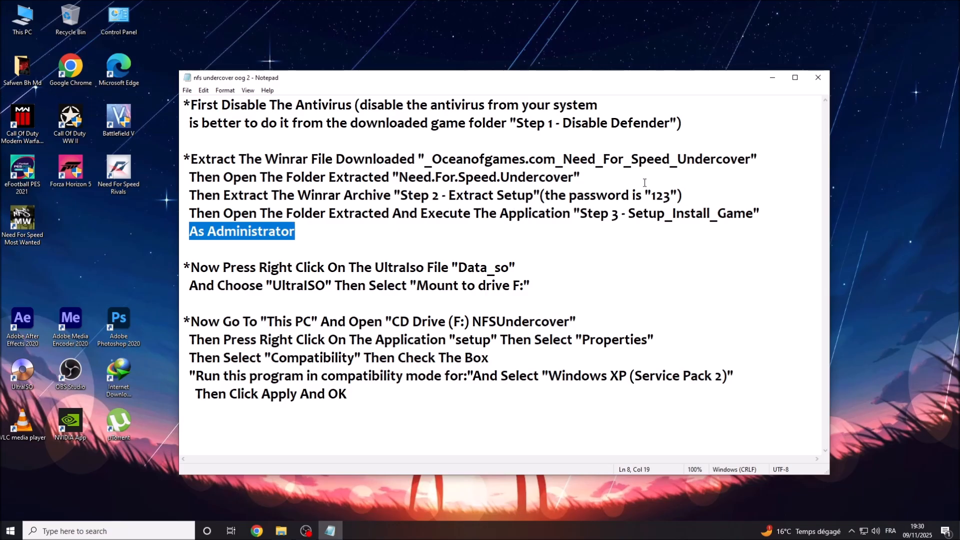
left_click(771, 79)
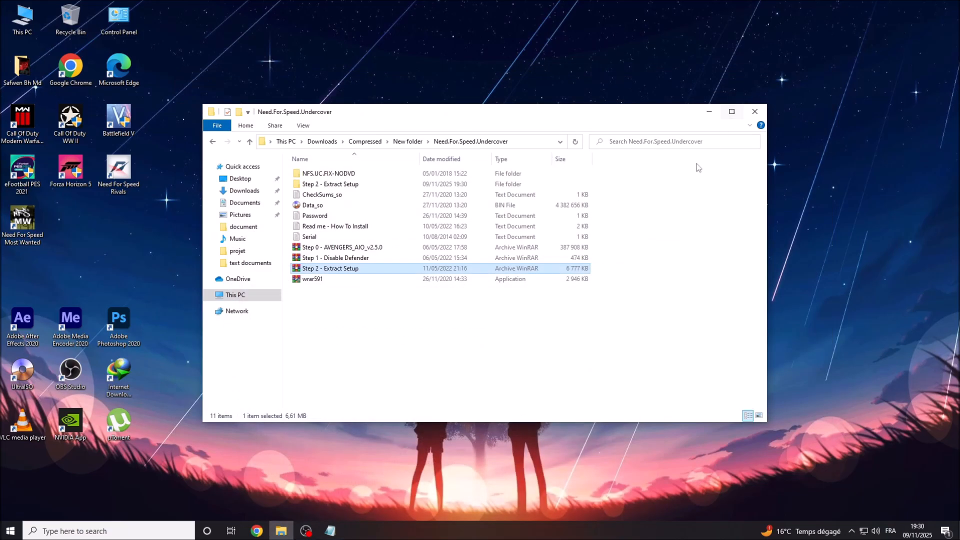
Open Step 2 - Extract Setup and run Step 3 - Setup_Install_Game as administrator.
left_click(303, 185)
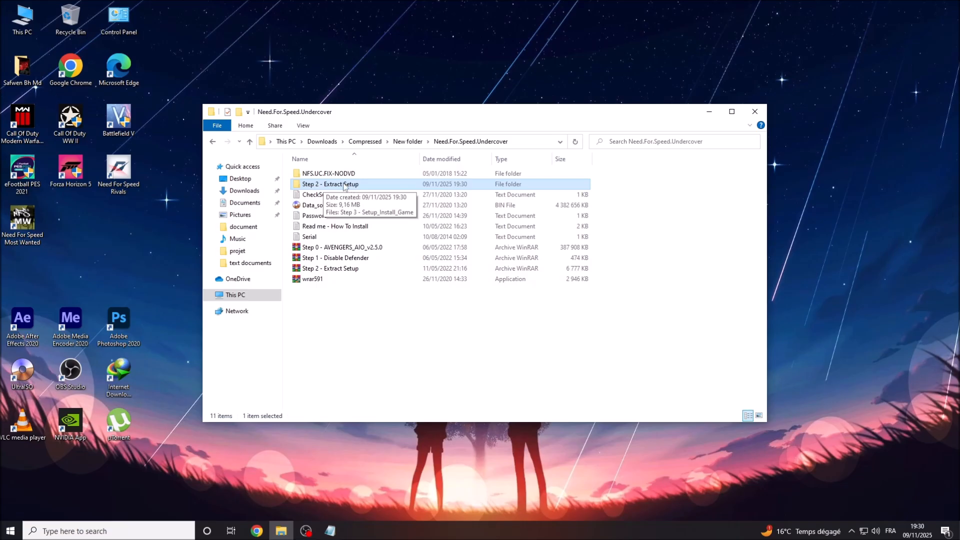
right_click(344, 186)
left_click(375, 190)
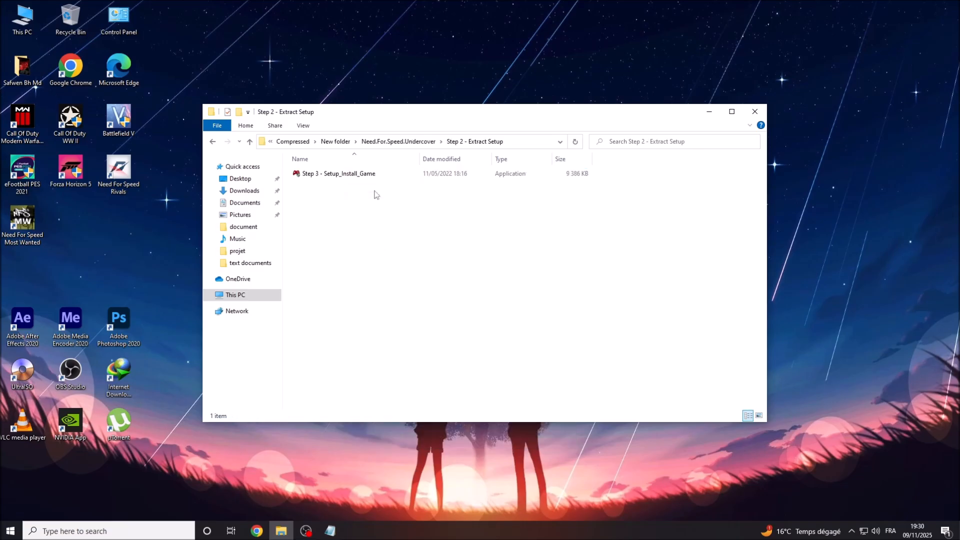
left_click(344, 179)
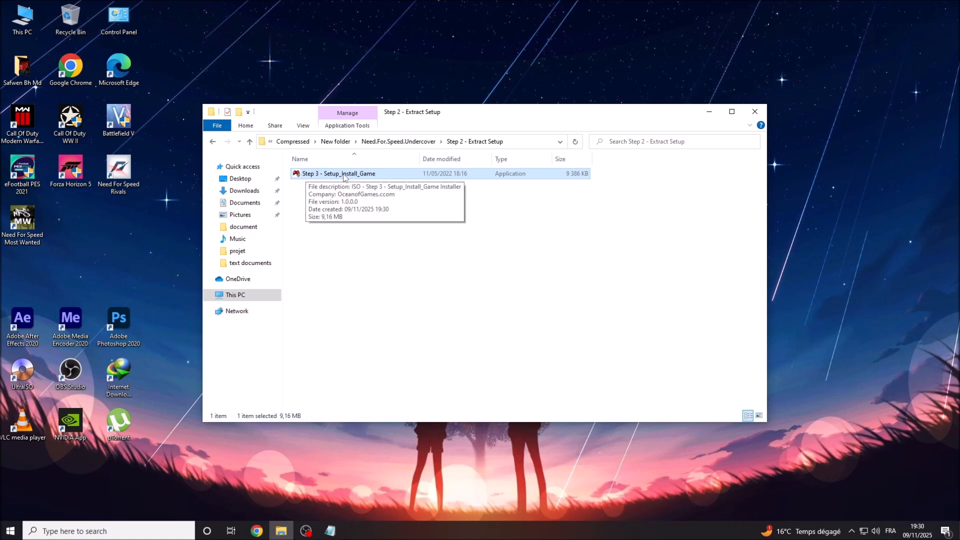
right_click(343, 175)
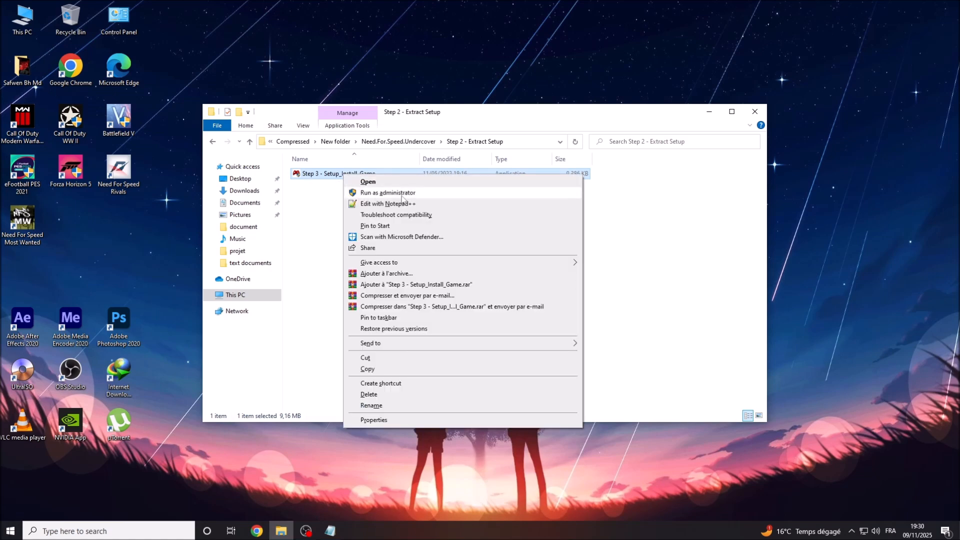
left_click(360, 194)
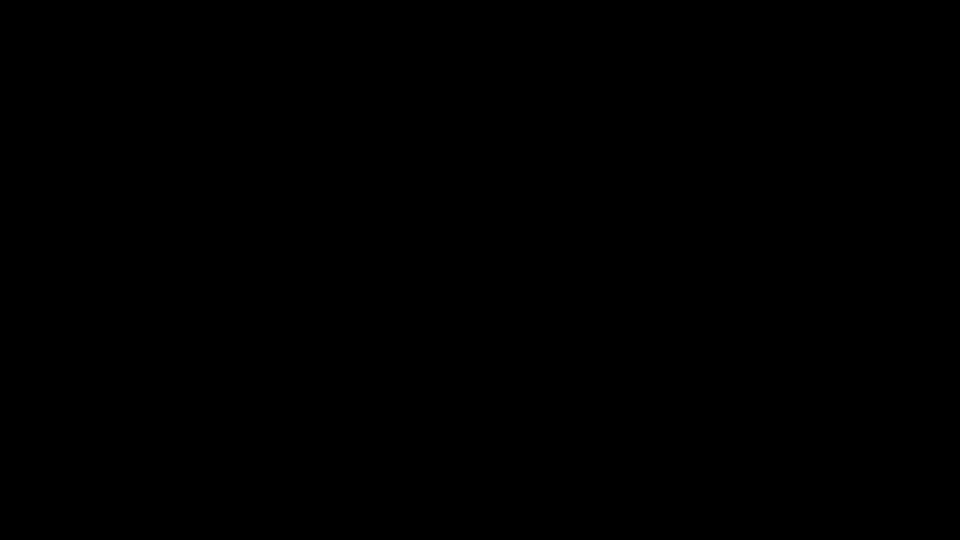
left_click(411, 323)
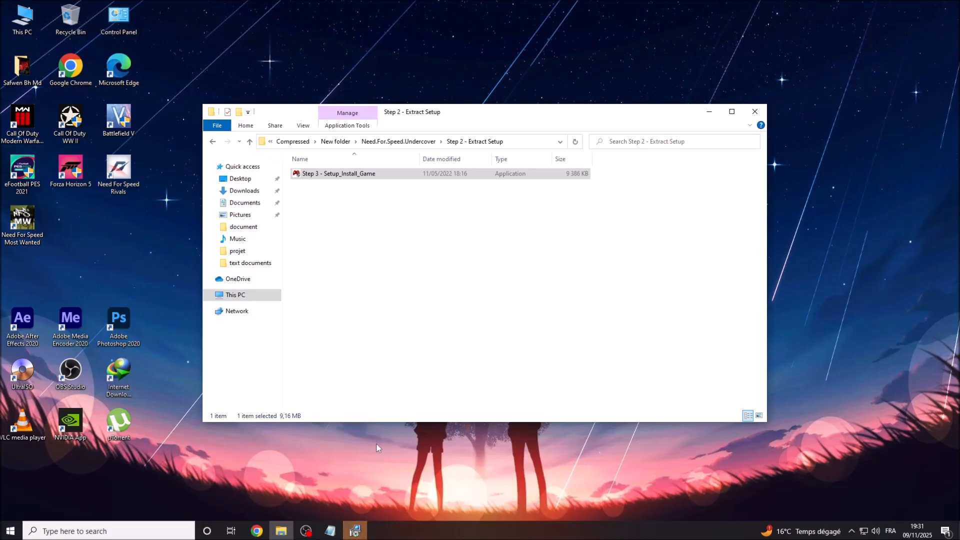
Dismiss the setup-unpacked message and return to the Need.For.Speed.Undercover folder.
left_click(352, 527)
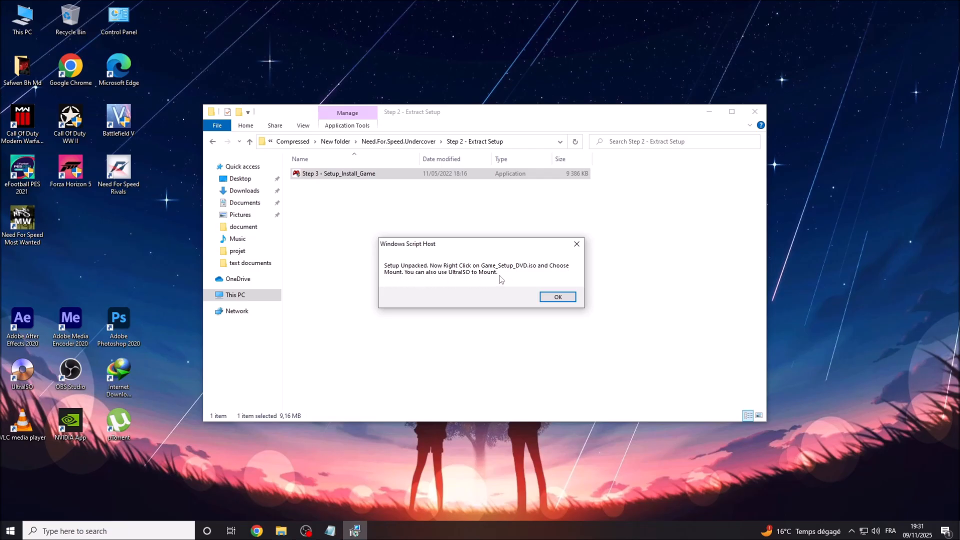
left_click(557, 297)
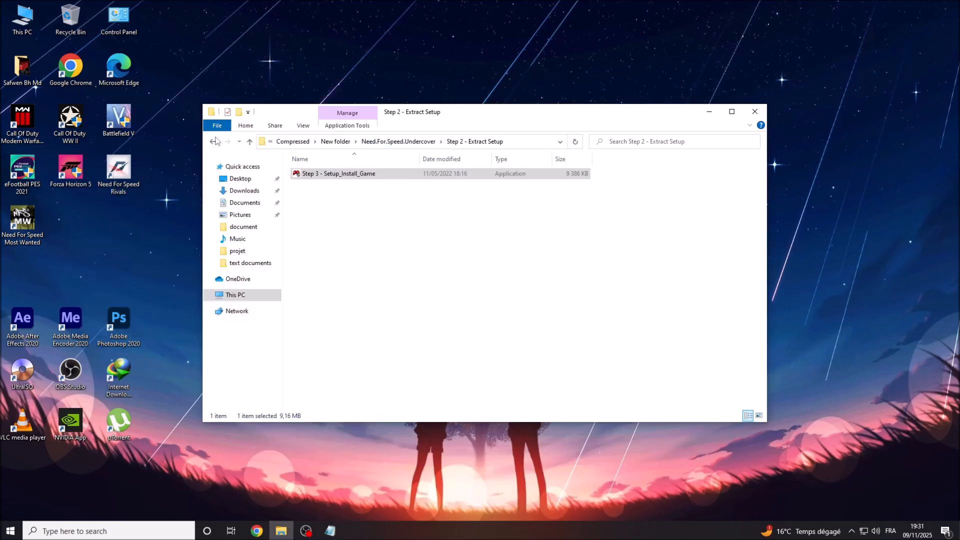
left_click(212, 142)
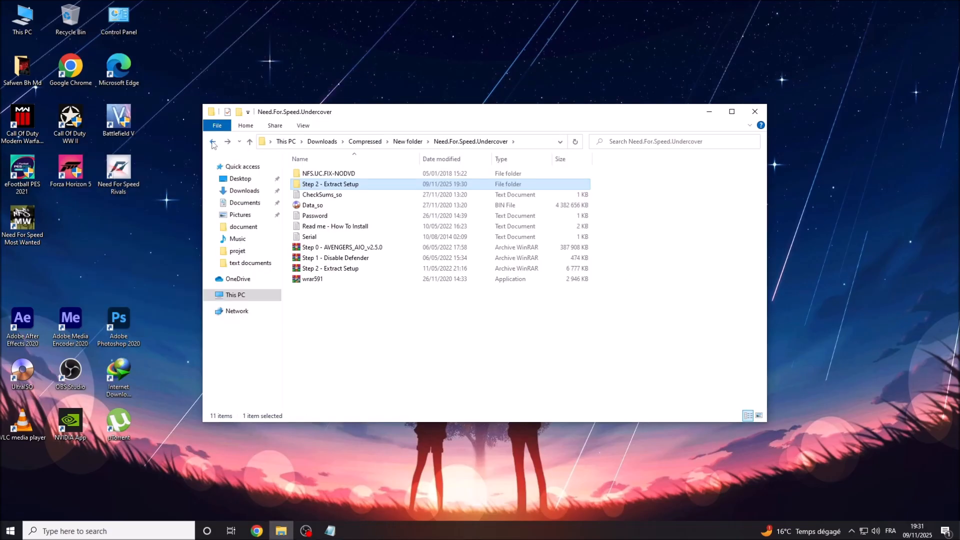
left_click(434, 335)
left_click(330, 531)
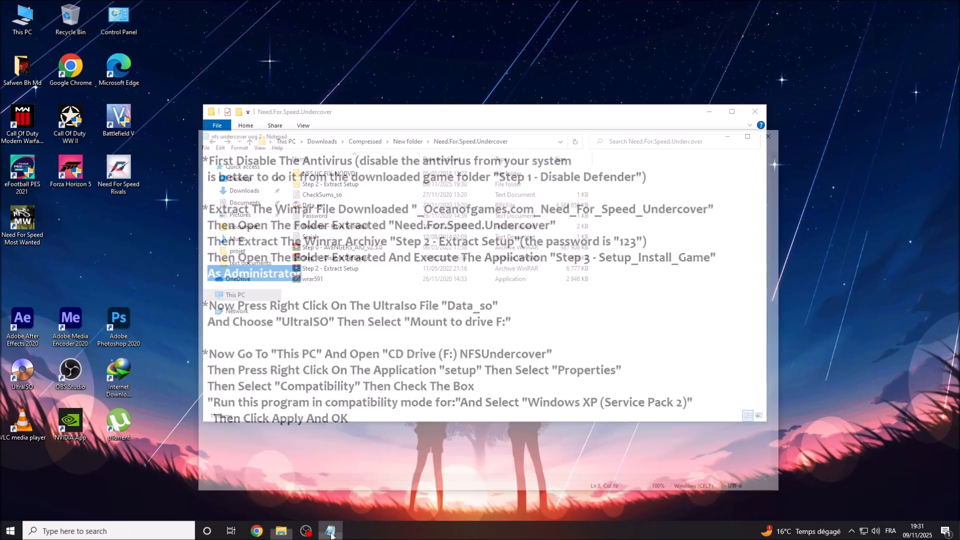
Highlight the Data_so and Mount to drive F: lines, minimize Notepad, and select Data_so.
left_click_drag(191, 266, 509, 267)
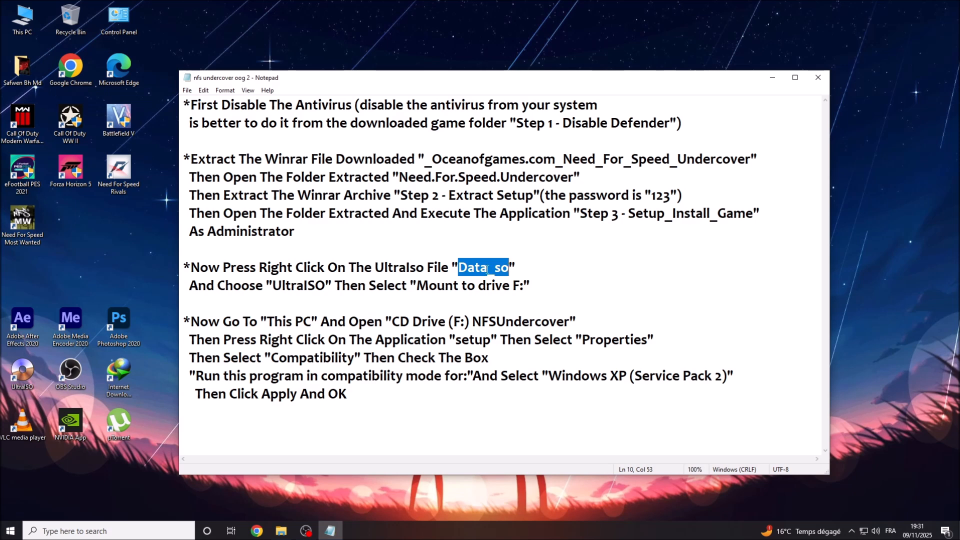
left_click_drag(189, 286, 524, 286)
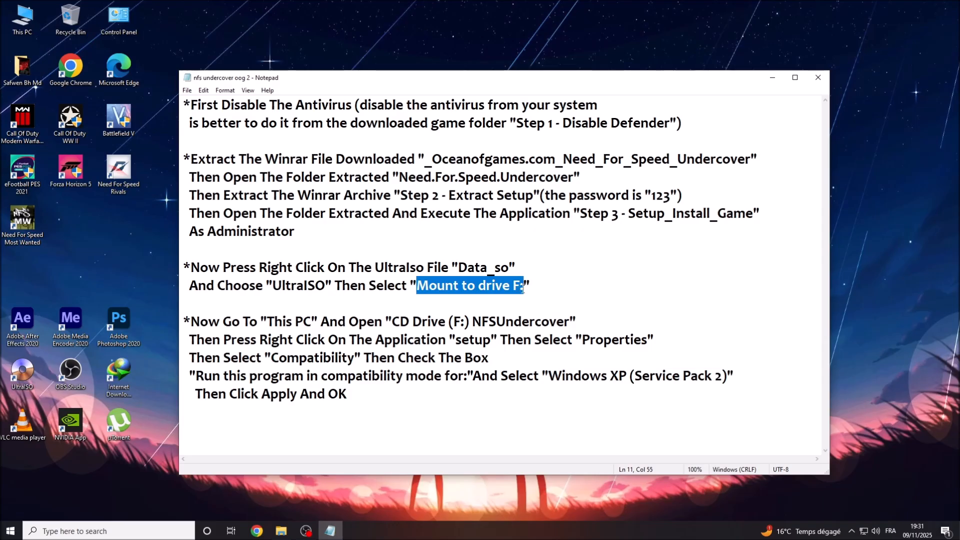
left_click(773, 79)
left_click(303, 205)
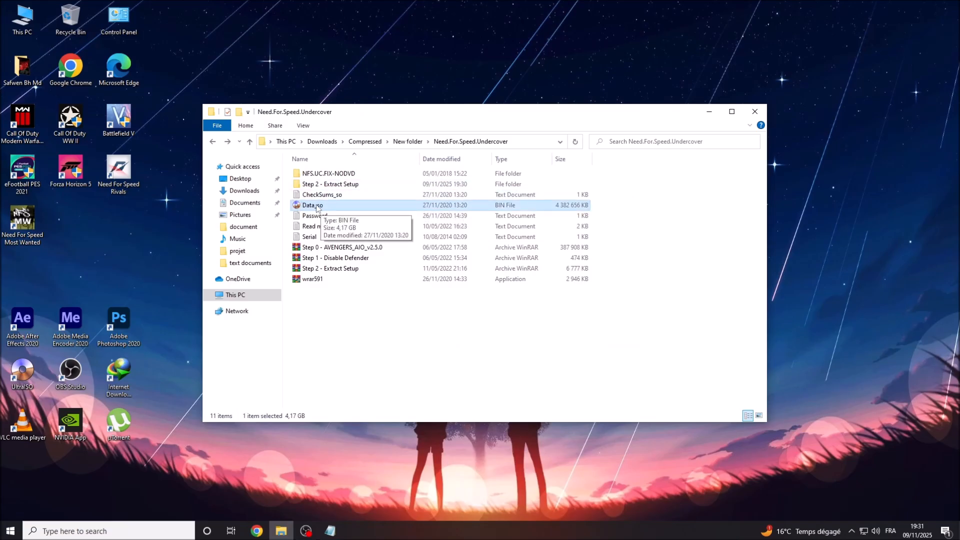
Mount the Data_so image to drive F: via UltraISO's context menu.
right_click(316, 206)
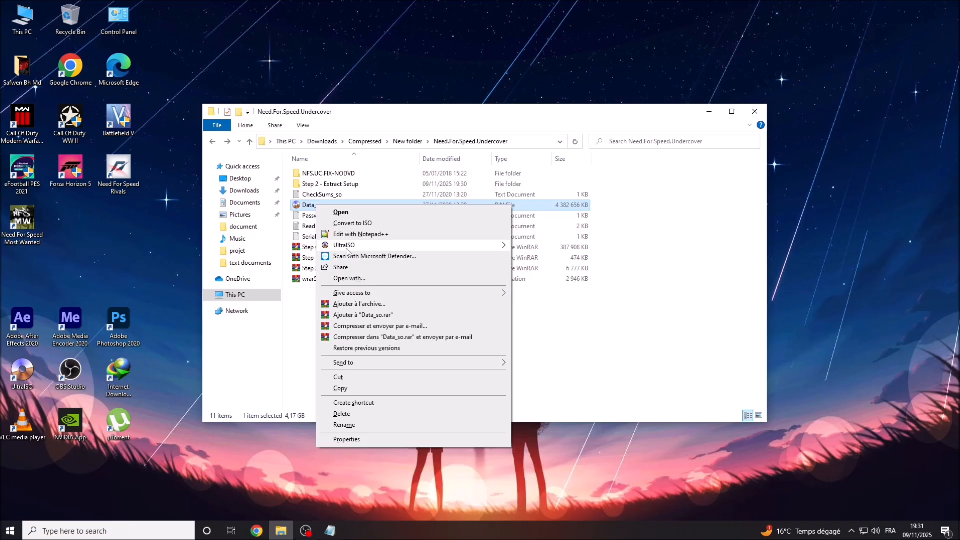
mouse_move(347, 250)
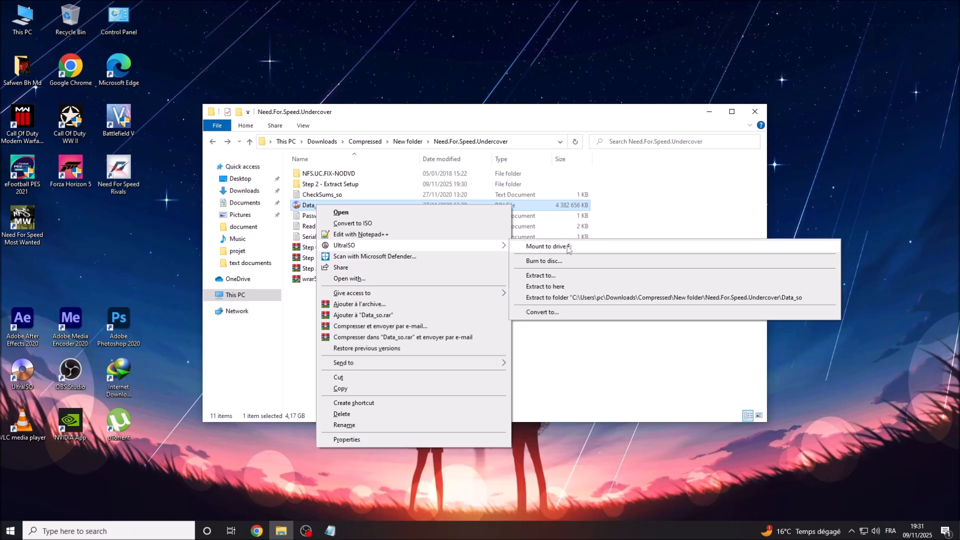
left_click(569, 247)
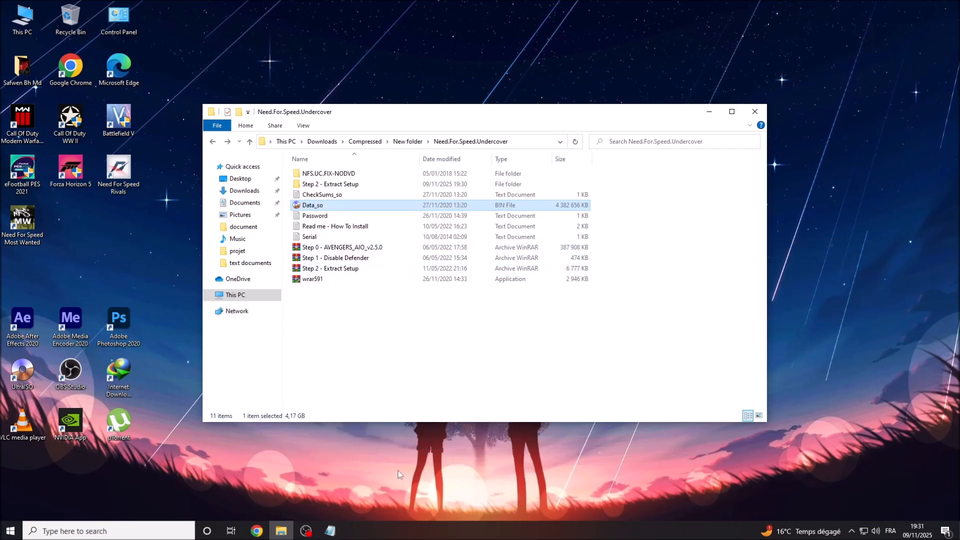
Highlight the next note, move Notepad to the right, and minimize the game folder window.
left_click(331, 532)
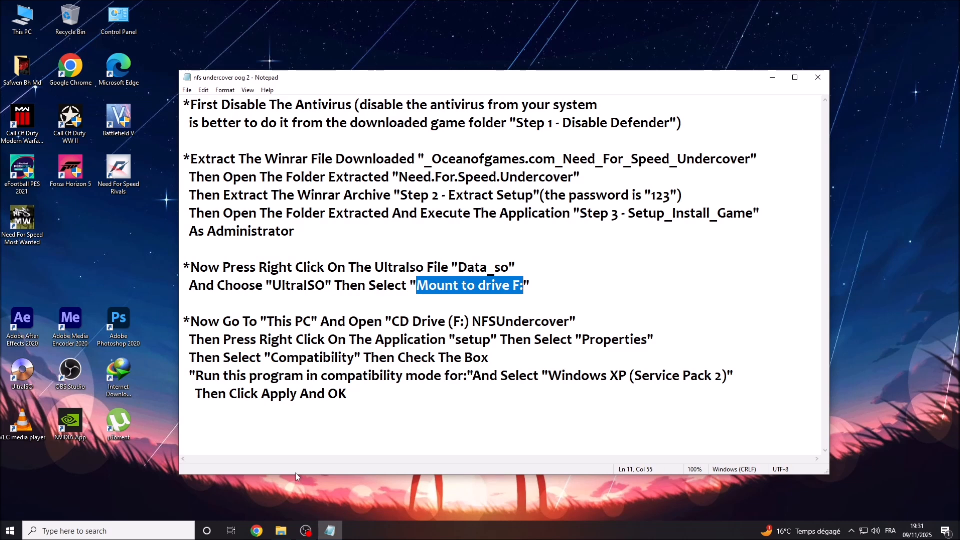
left_click(192, 320)
left_click_drag(192, 320, 313, 322)
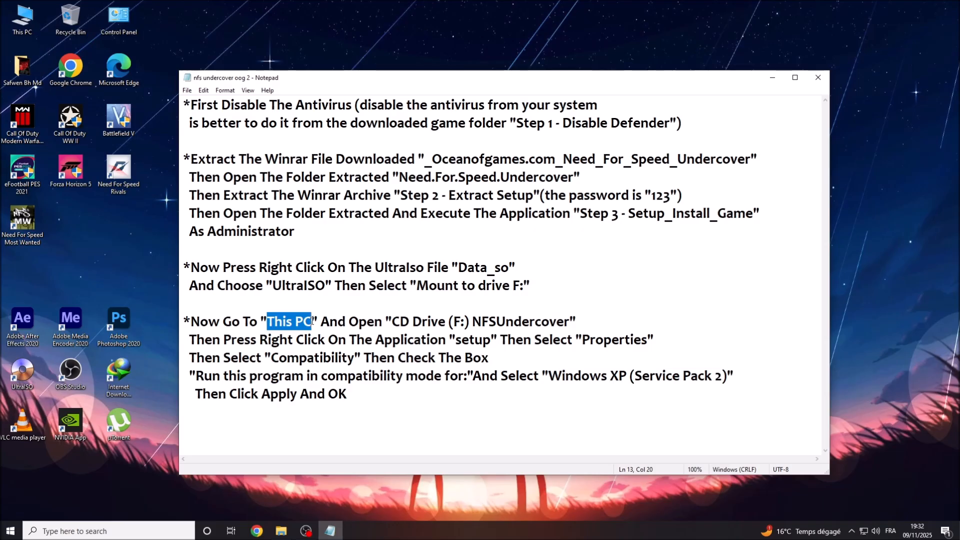
left_click_drag(410, 78, 519, 57)
left_click(270, 116)
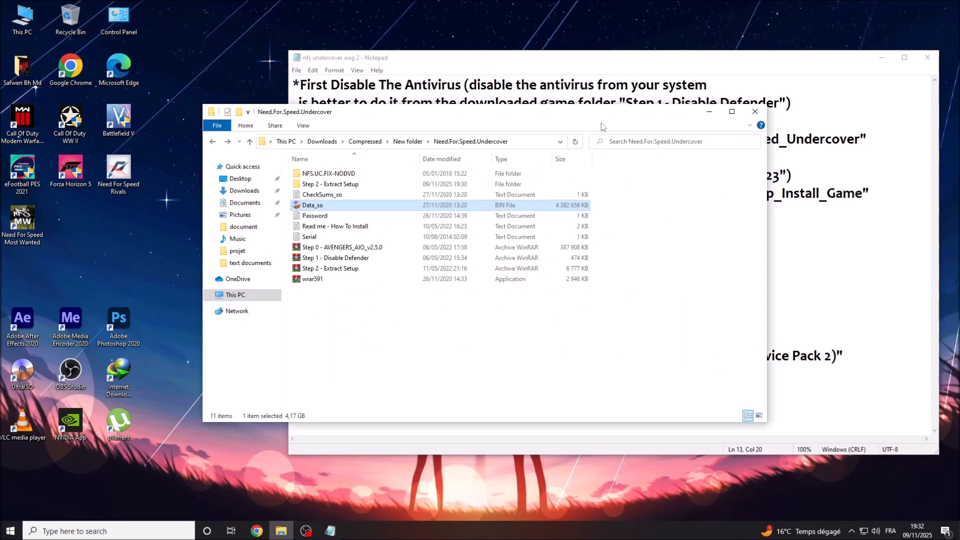
left_click(710, 114)
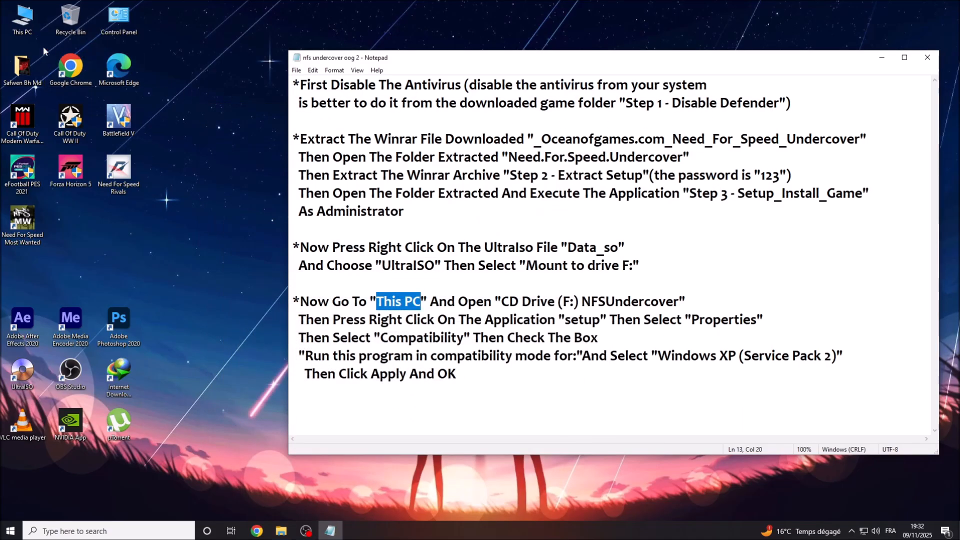
right_click(28, 16)
Open This PC and highlight the 'And Open' instruction in the notes.
left_click(52, 24)
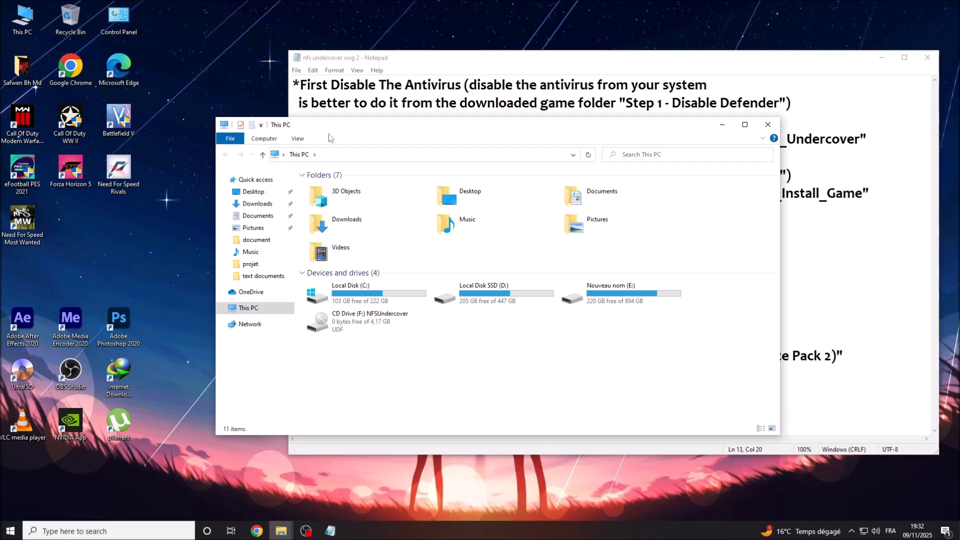
left_click_drag(429, 132, 286, 142)
left_click(523, 62)
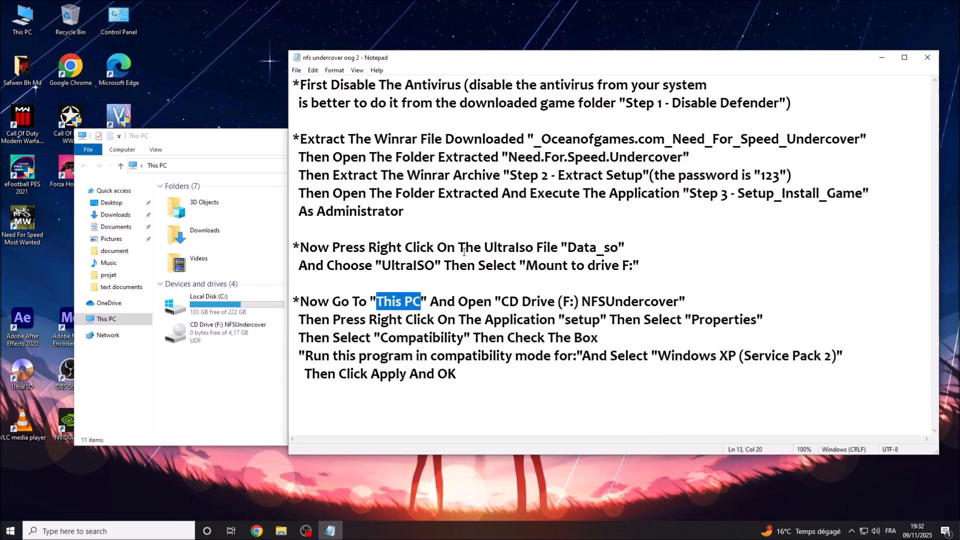
left_click(431, 302)
left_click_drag(430, 301, 680, 306)
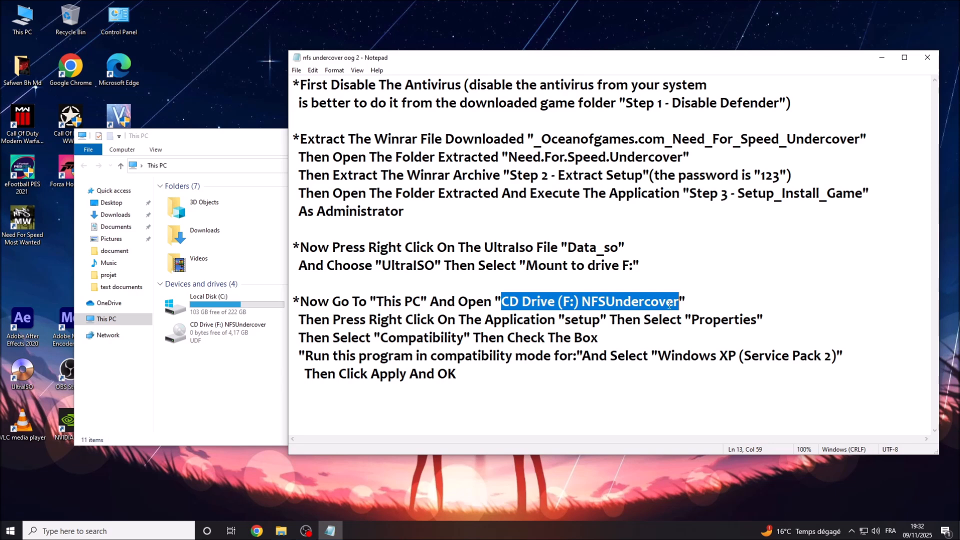
left_click(882, 58)
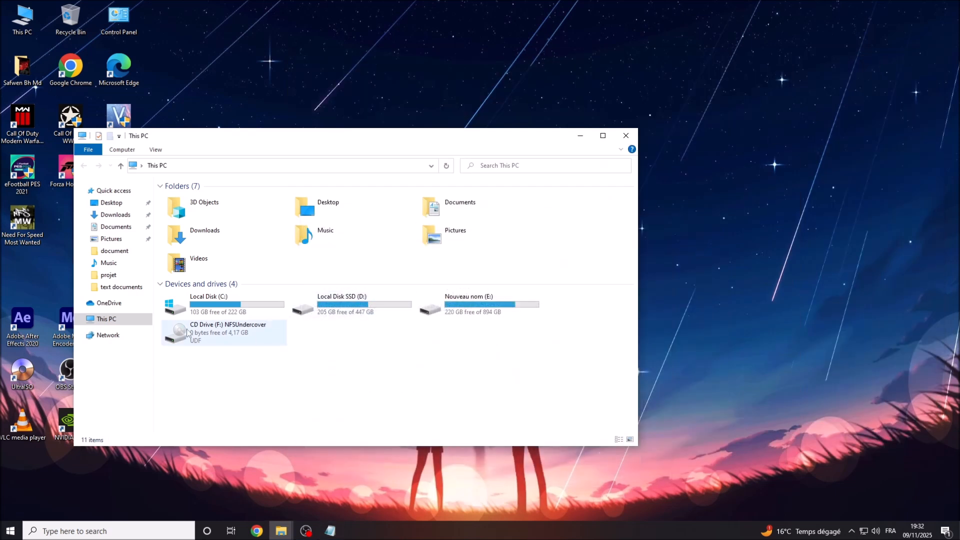
Open CD Drive (F:) NFSUndercover, showing 59 items, then minimize its window.
right_click(235, 330)
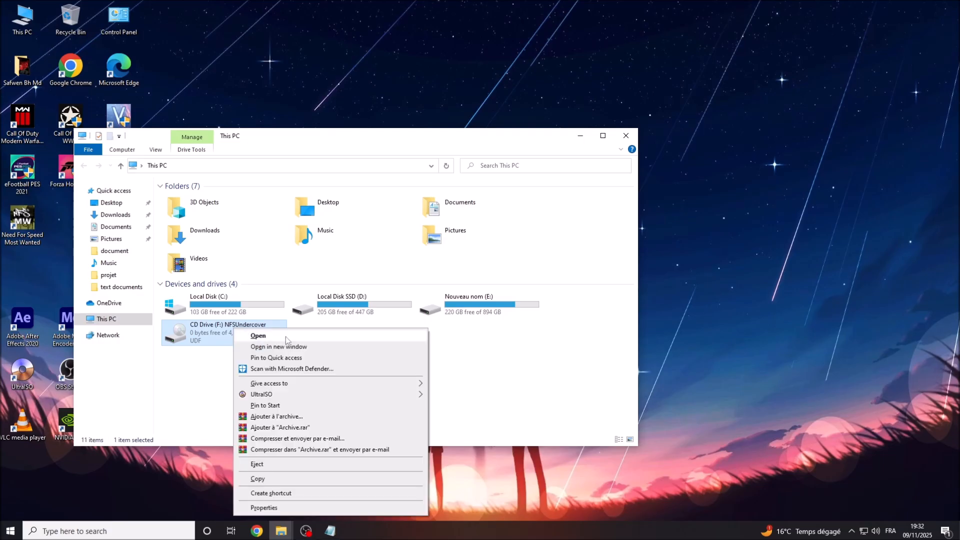
left_click(258, 335)
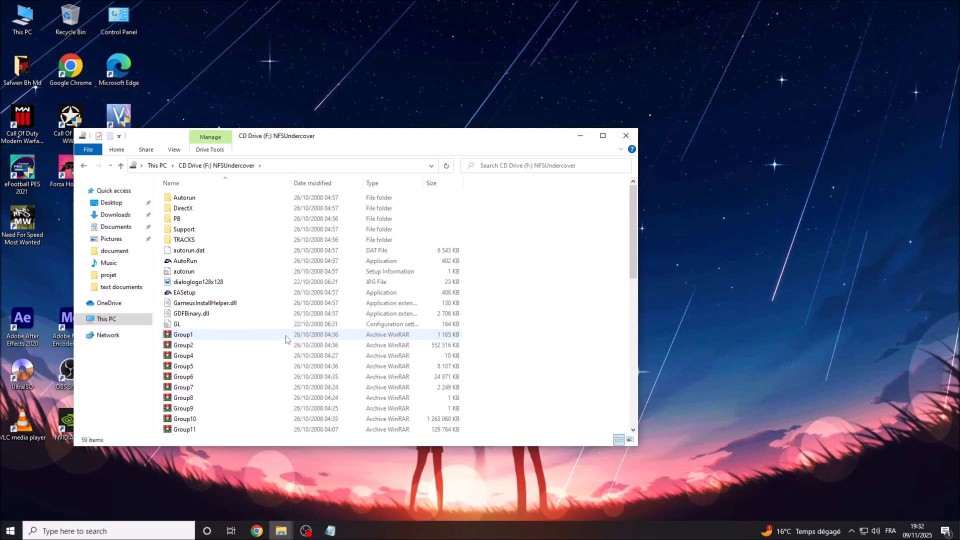
left_click(580, 135)
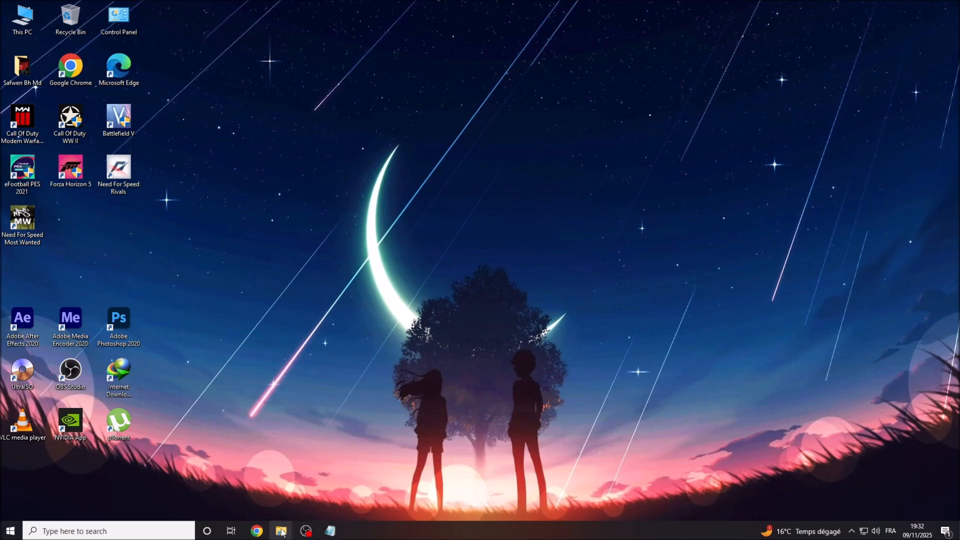
Highlight the notes about opening the setup application's Properties.
mouse_move(282, 533)
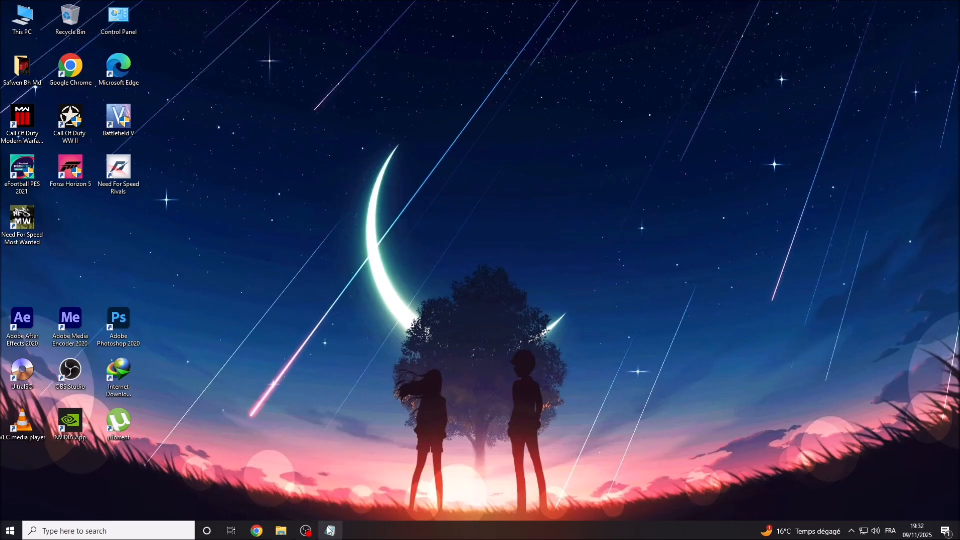
left_click(330, 531)
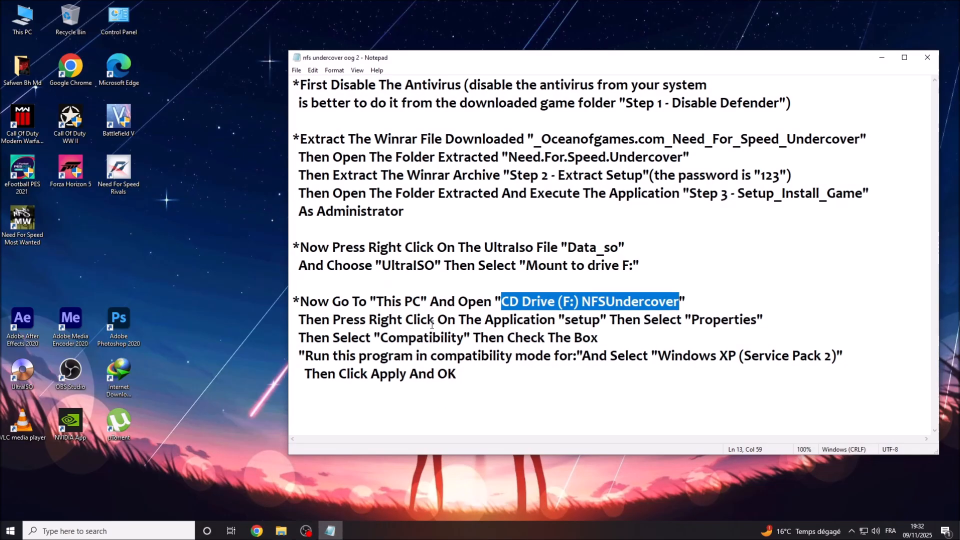
left_click_drag(298, 318, 606, 320)
left_click_drag(610, 320, 756, 320)
left_click(693, 319)
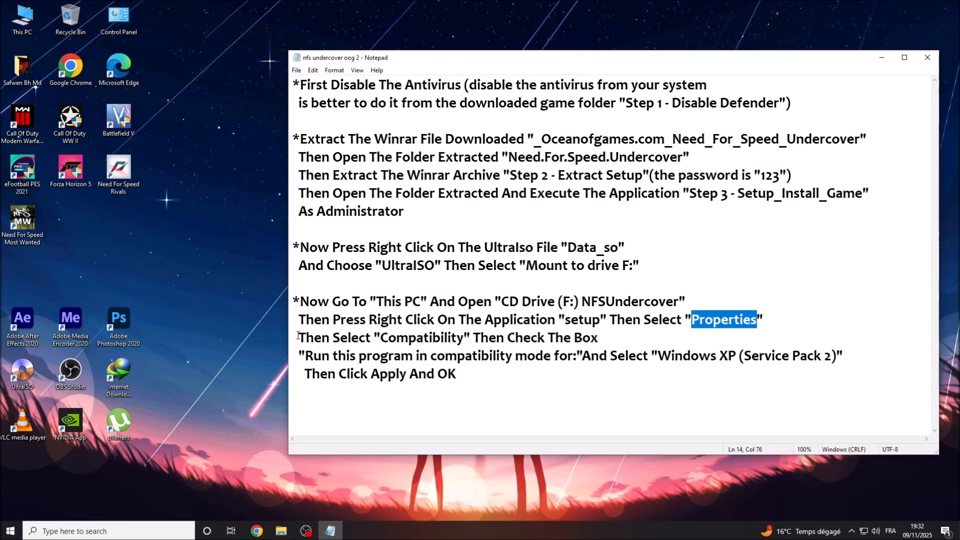
Review the Windows XP (Service Pack 2) compatibility lines, spacing out 'And Select', then minimize Notepad.
left_click_drag(297, 336, 596, 340)
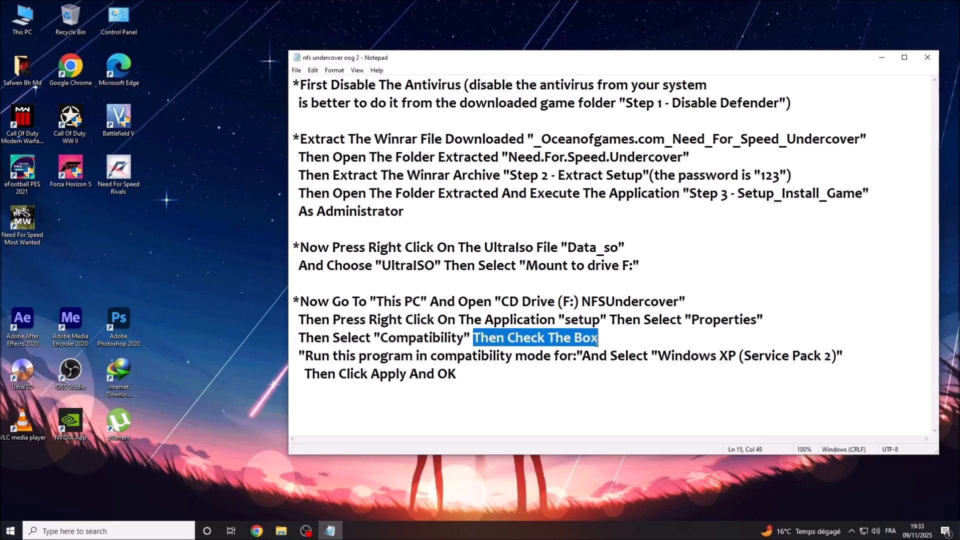
left_click_drag(306, 356, 578, 359)
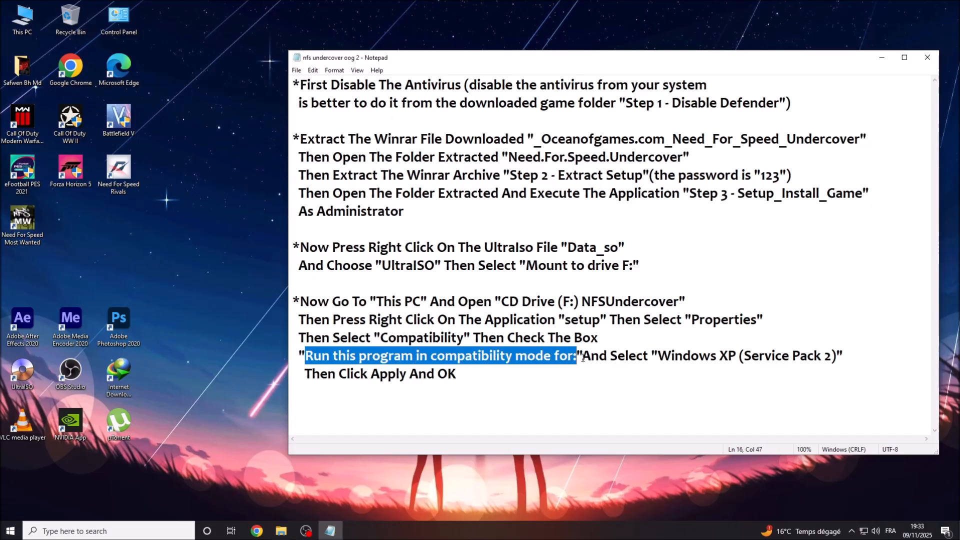
left_click(582, 357)
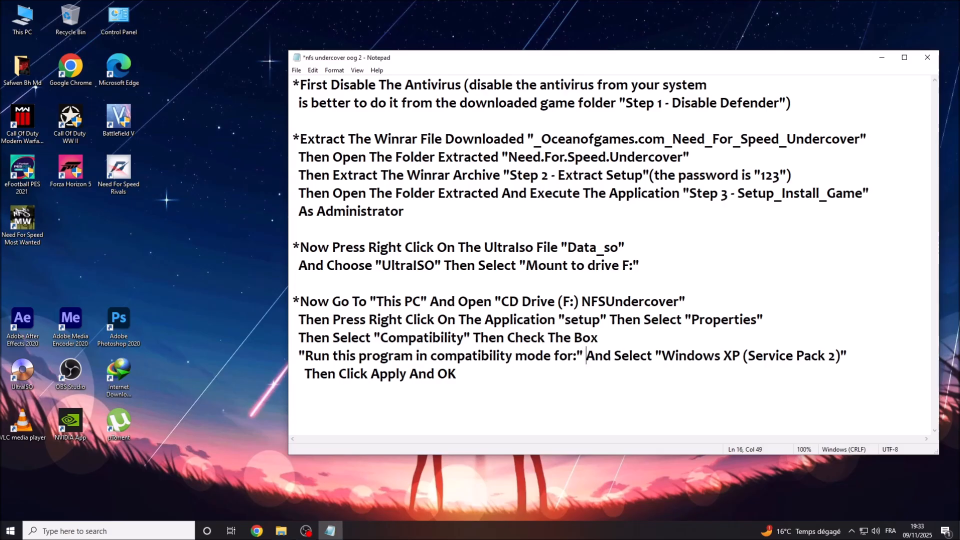
left_click_drag(587, 356, 653, 357)
left_click_drag(662, 354, 841, 357)
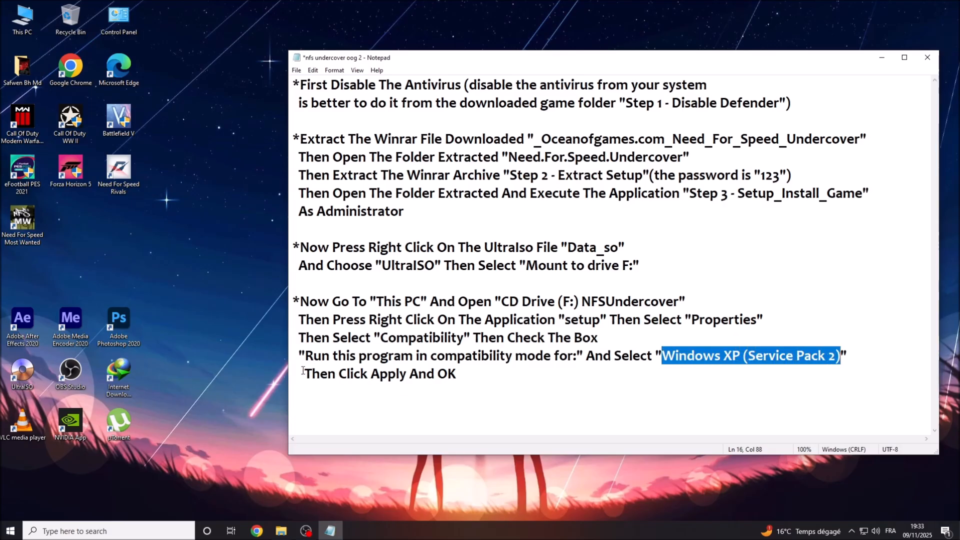
left_click_drag(302, 371, 458, 374)
left_click(373, 376)
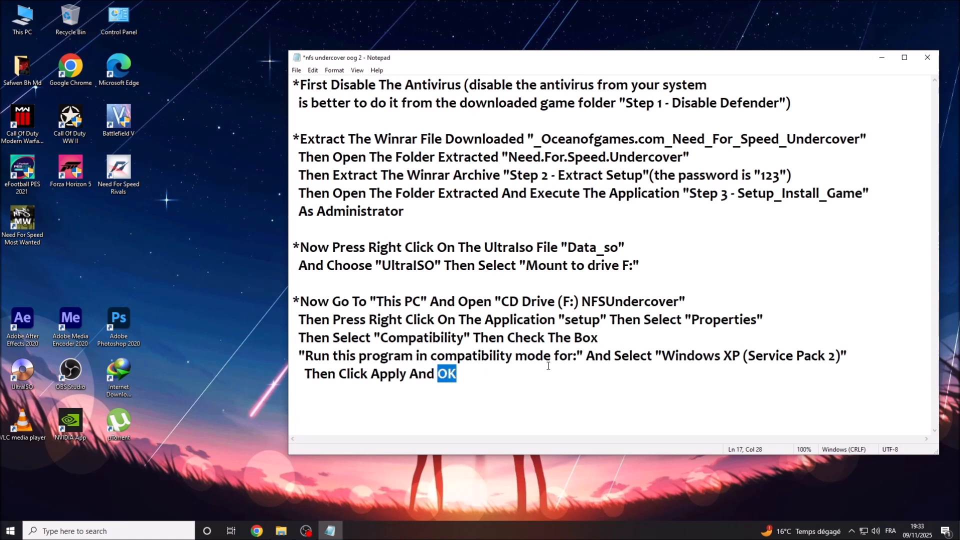
left_click(882, 57)
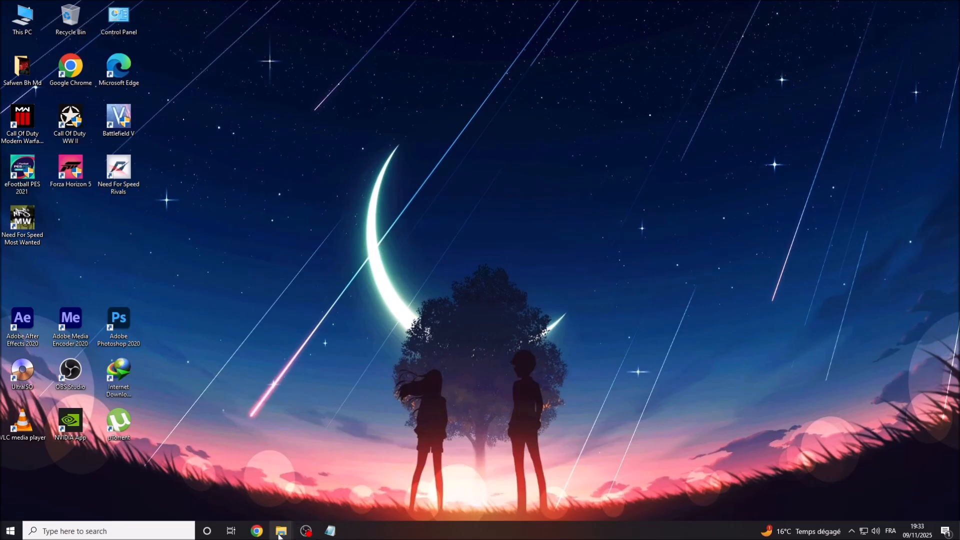
Restore the CD Drive (F:) NFSUndercover folder and open the setup file's Properties.
mouse_move(280, 534)
left_click(317, 491)
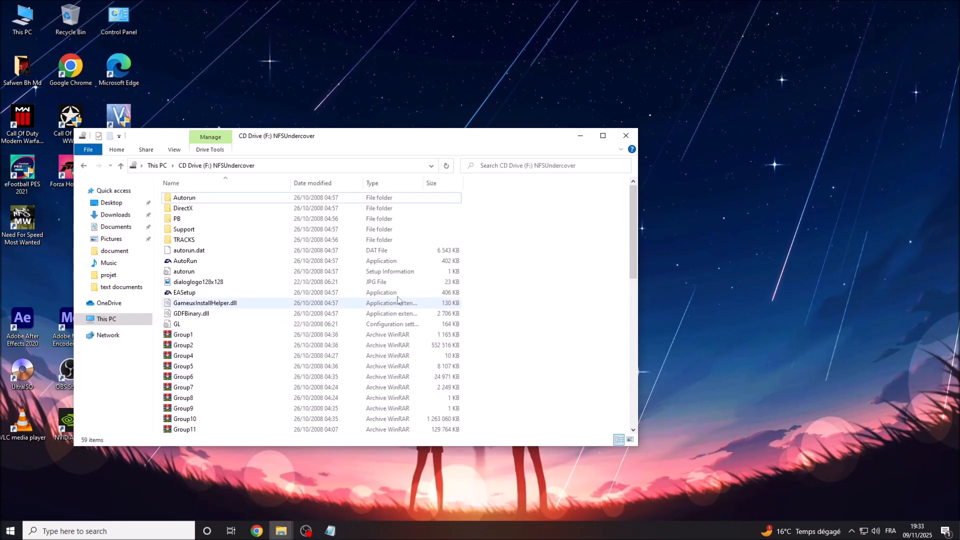
left_click_drag(633, 212, 637, 380)
left_click(180, 419)
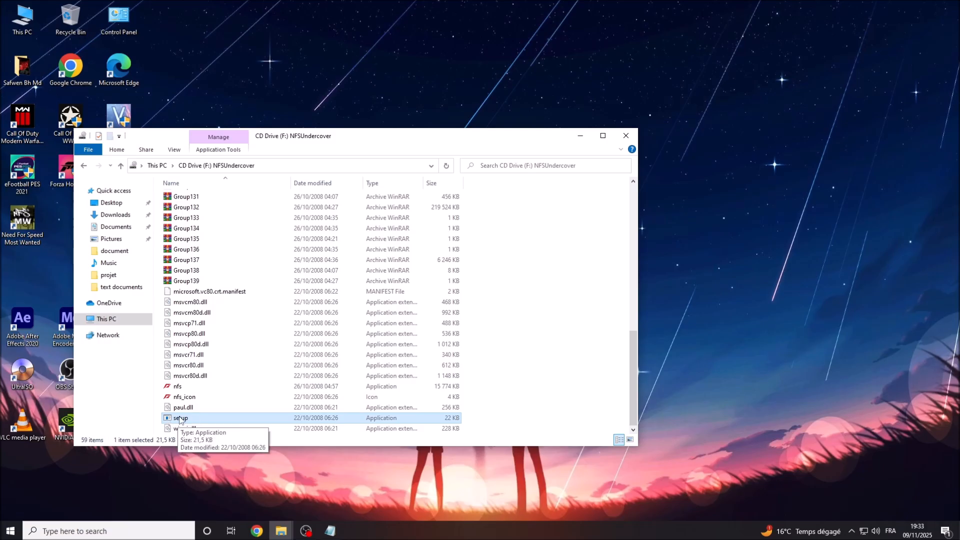
right_click(185, 420)
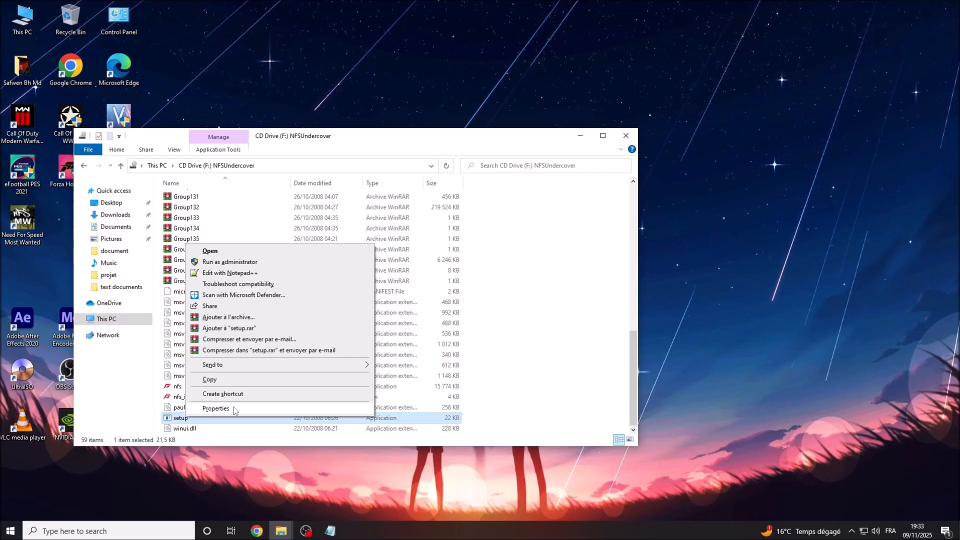
left_click(215, 409)
left_click_drag(299, 261, 430, 156)
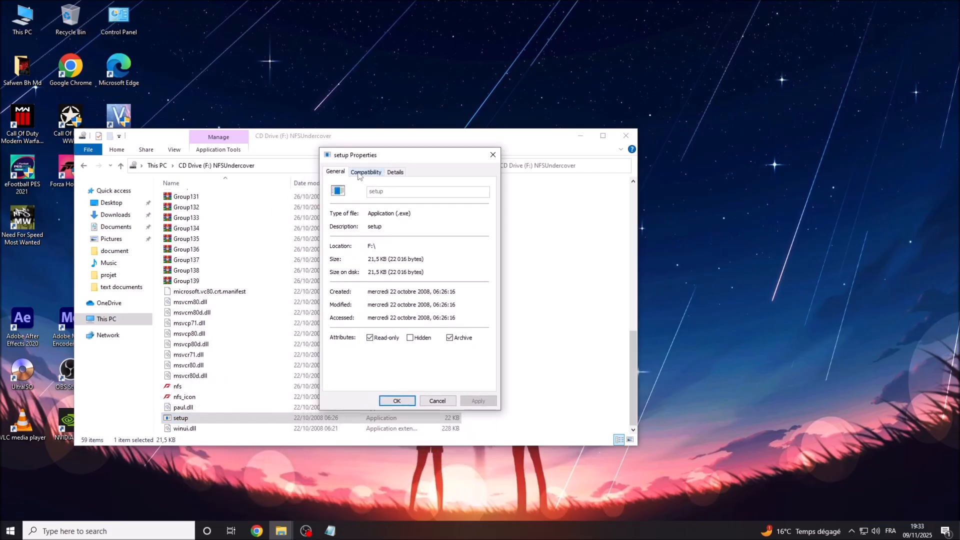
Set setup to run in Windows XP (Service Pack 2) compatibility mode, then minimize the folder.
left_click(354, 173)
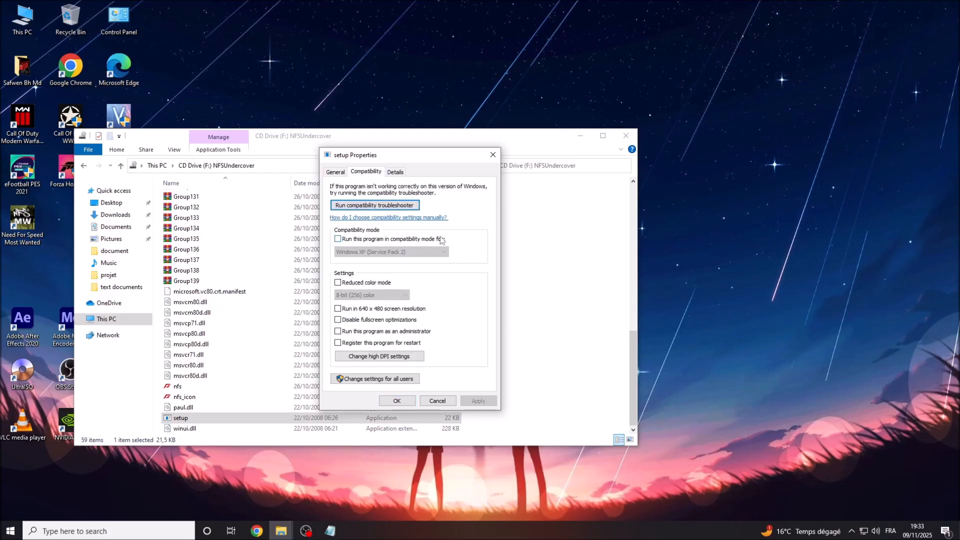
left_click(338, 239)
left_click(413, 253)
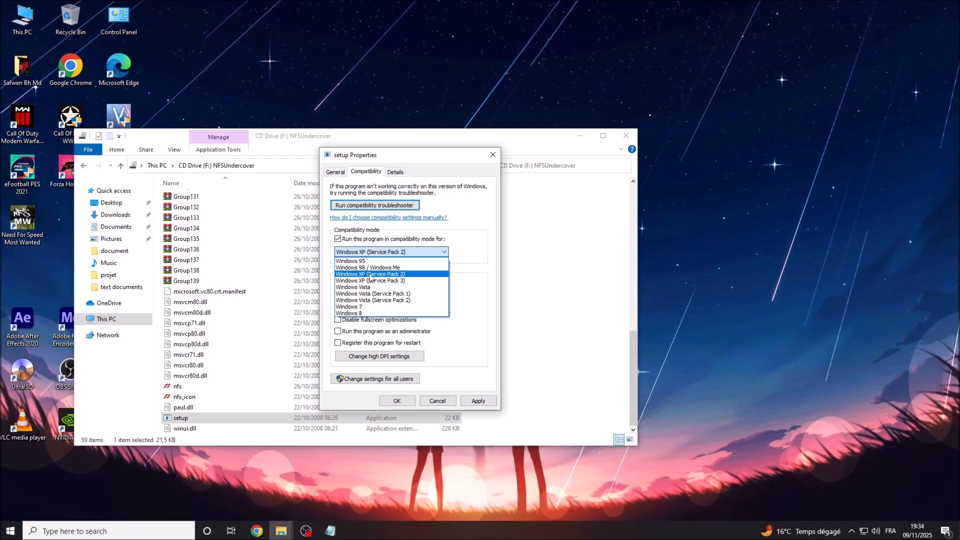
left_click(370, 275)
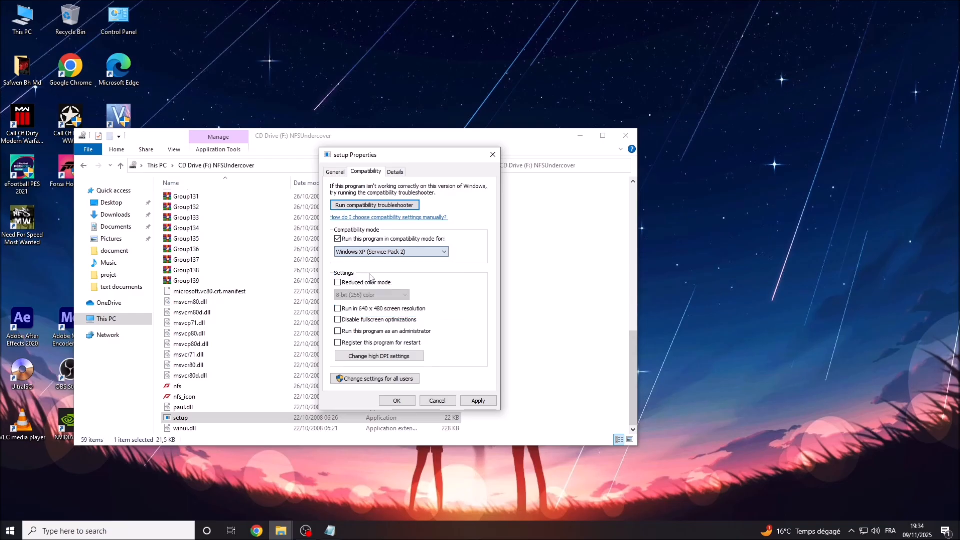
left_click(471, 402)
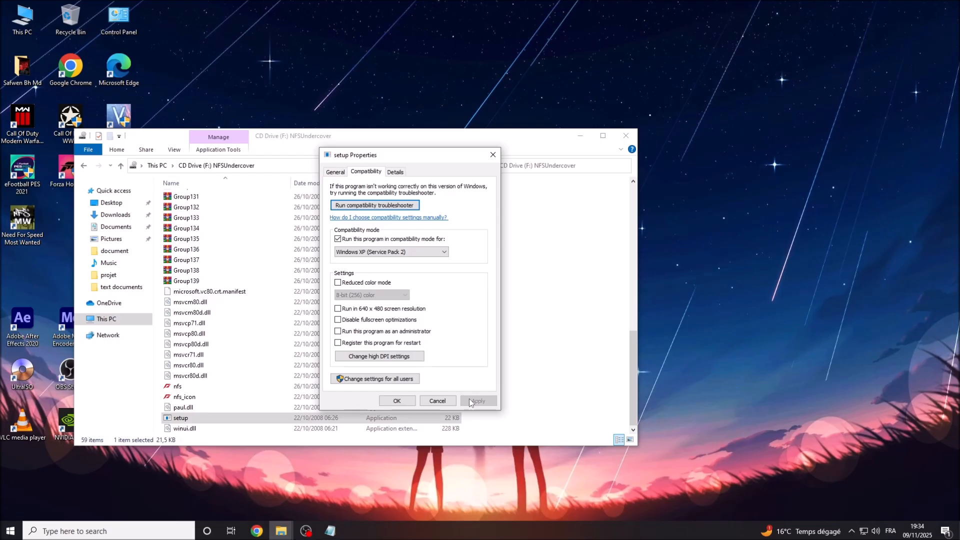
left_click(396, 401)
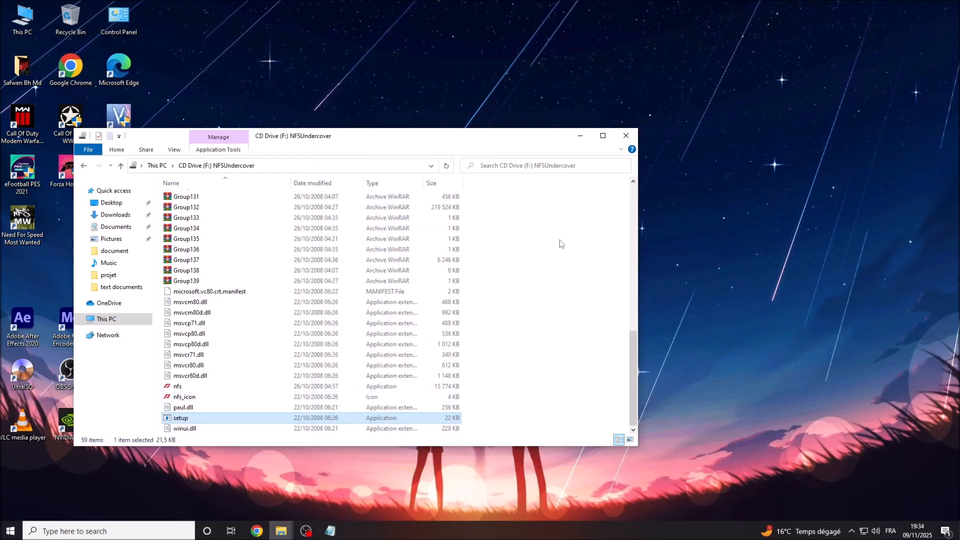
left_click(580, 136)
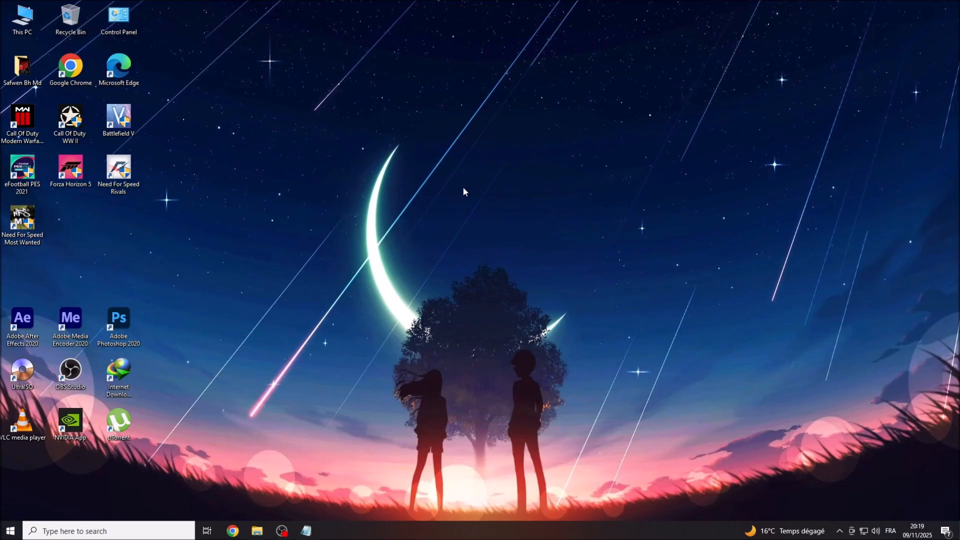
right_click(463, 188)
left_click(498, 220)
right_click(498, 219)
left_click(500, 250)
left_click(317, 534)
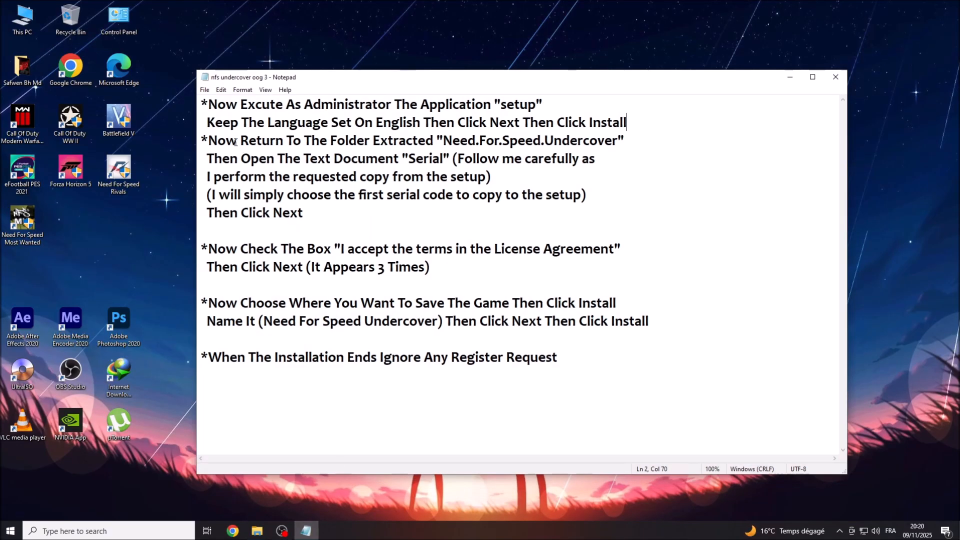
left_click_drag(208, 104, 492, 104)
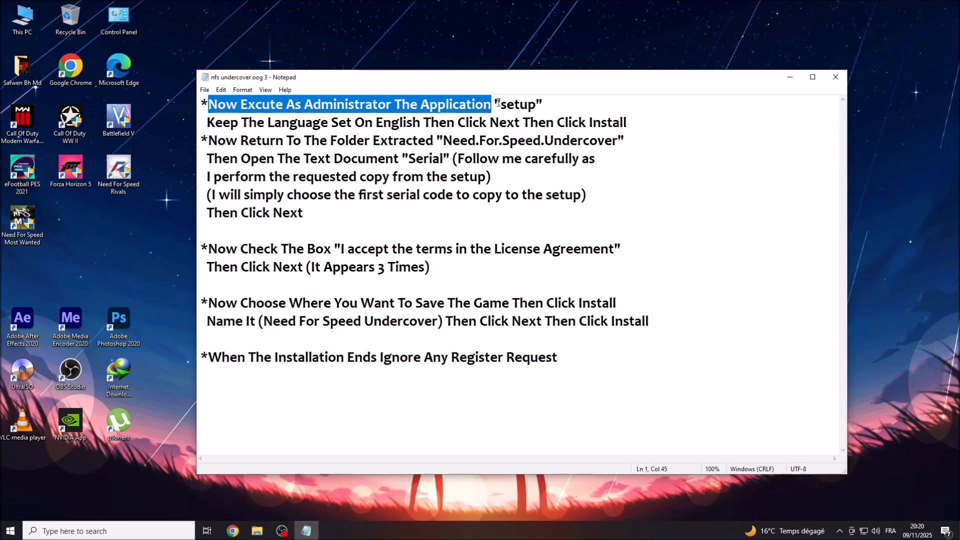
left_click_drag(501, 104, 537, 104)
left_click_drag(207, 121, 630, 120)
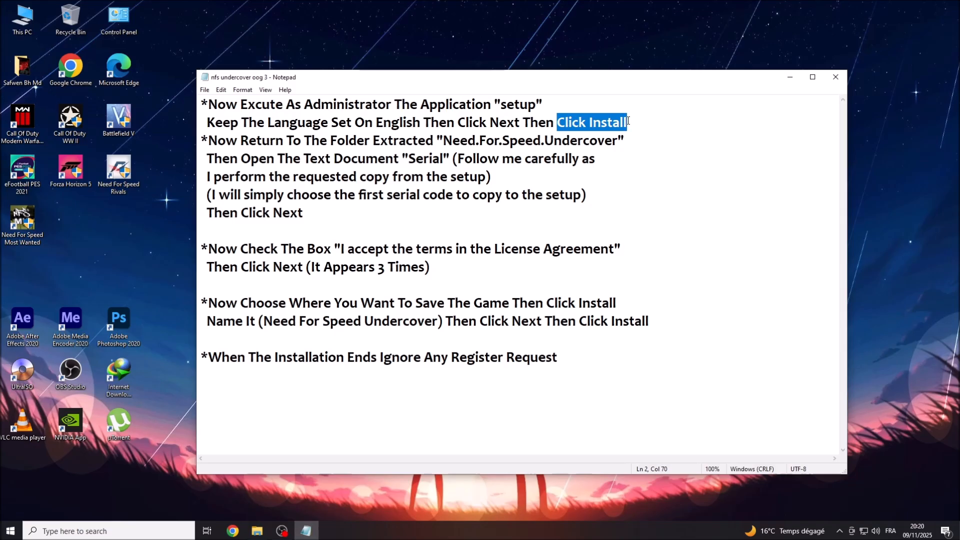
left_click(791, 77)
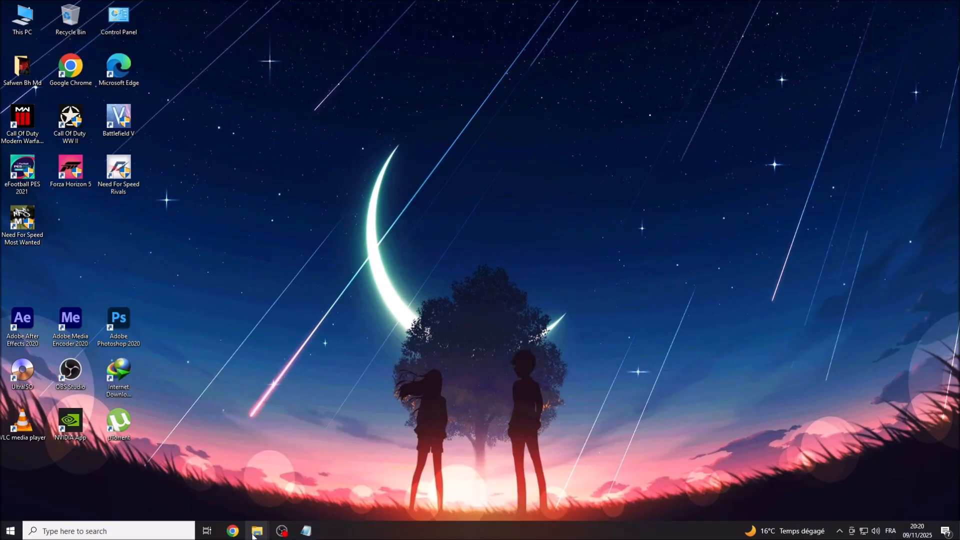
Run setup from CD Drive (F:) as administrator, keep English and choose Install.
mouse_move(257, 531)
left_click(300, 501)
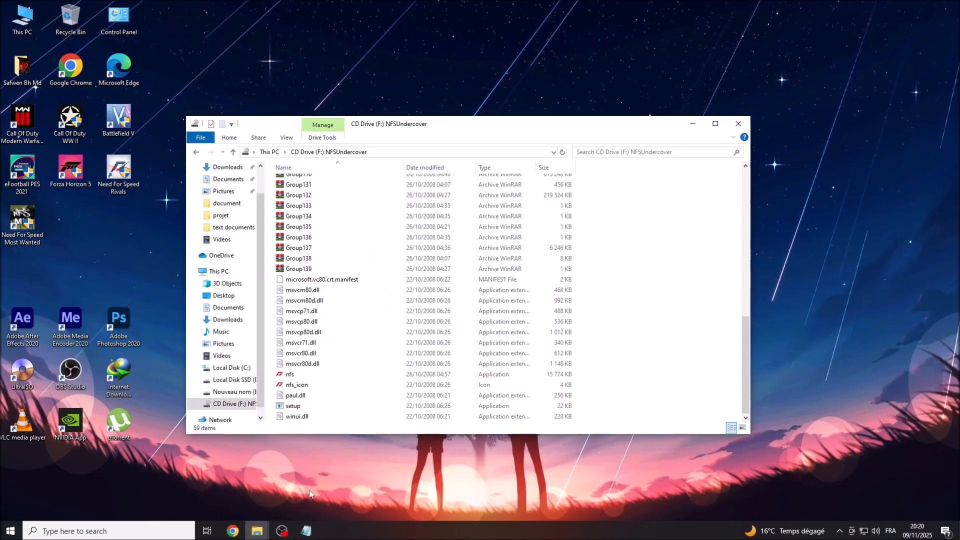
left_click(295, 406)
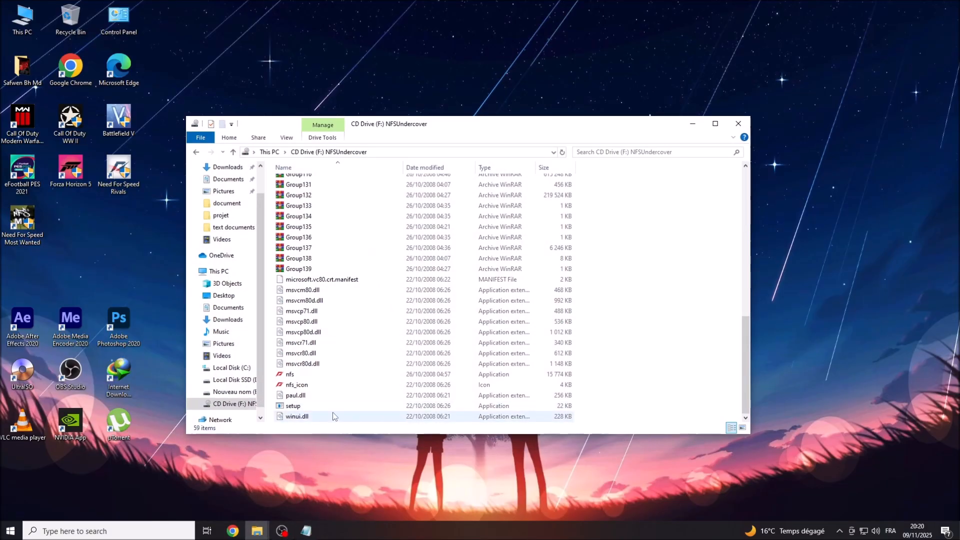
right_click(283, 410)
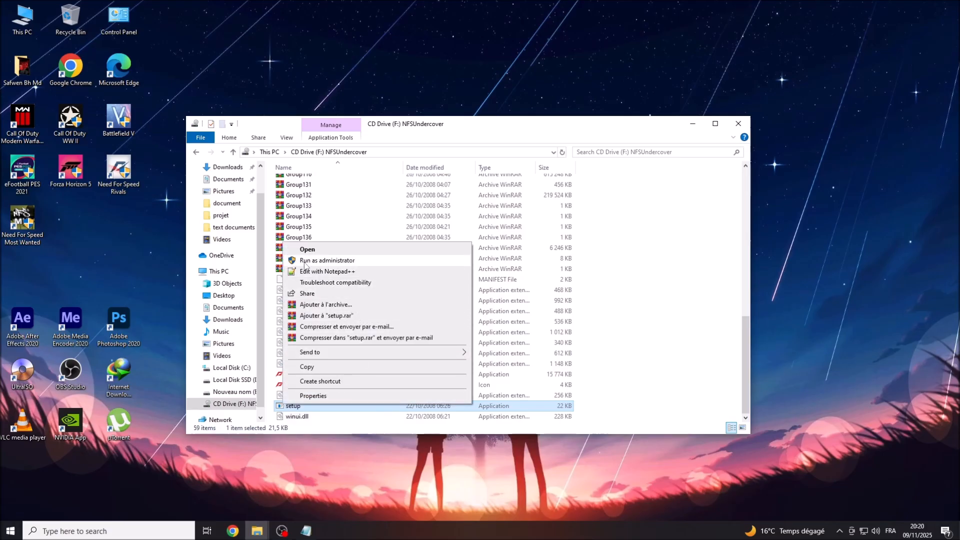
left_click(340, 262)
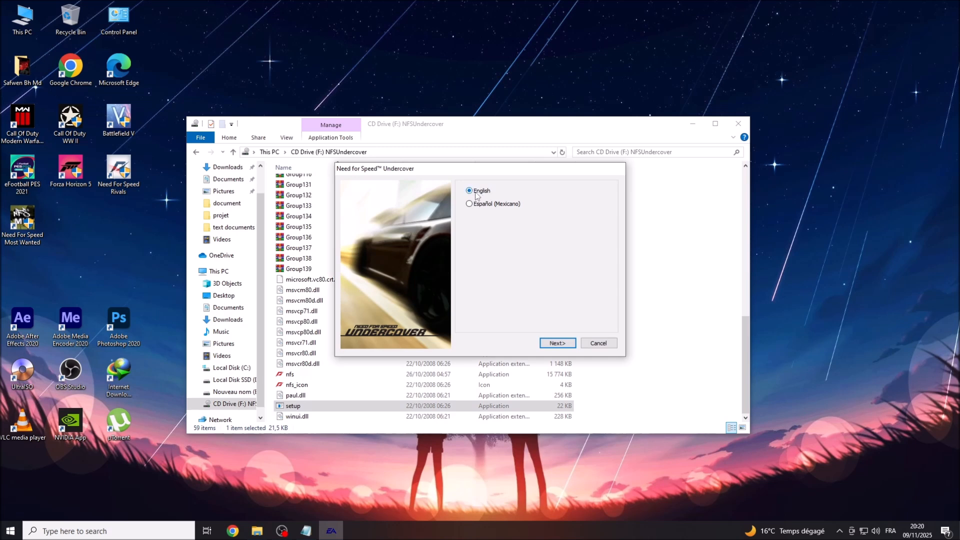
left_click(556, 344)
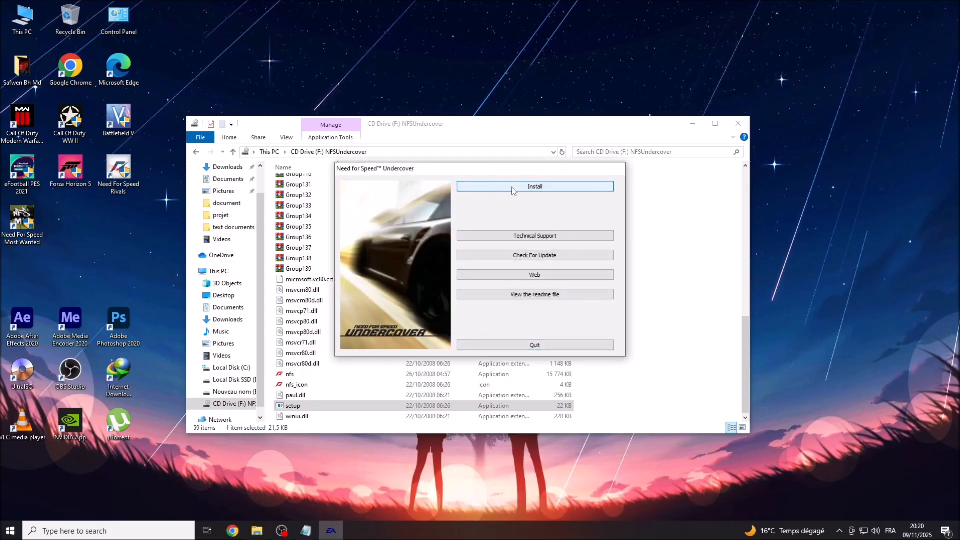
left_click(554, 189)
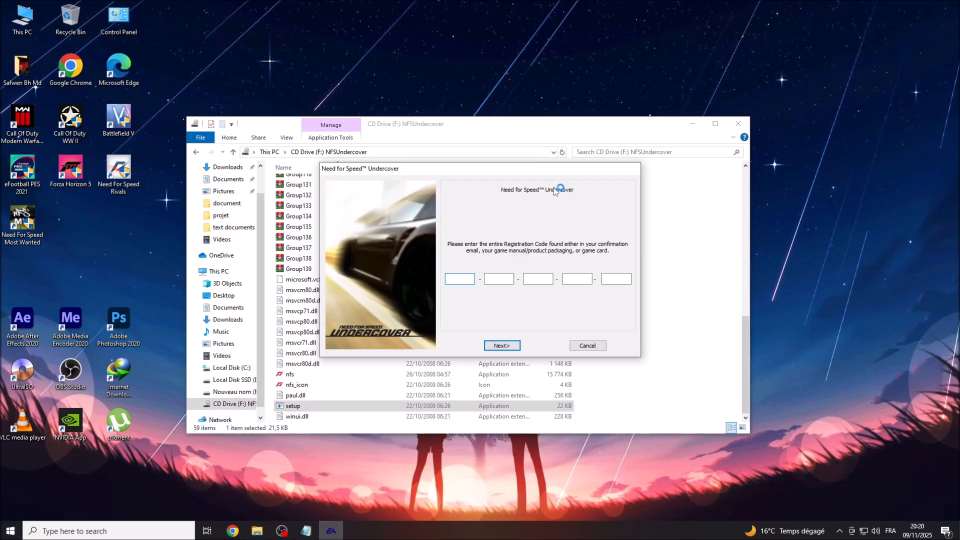
left_click(306, 531)
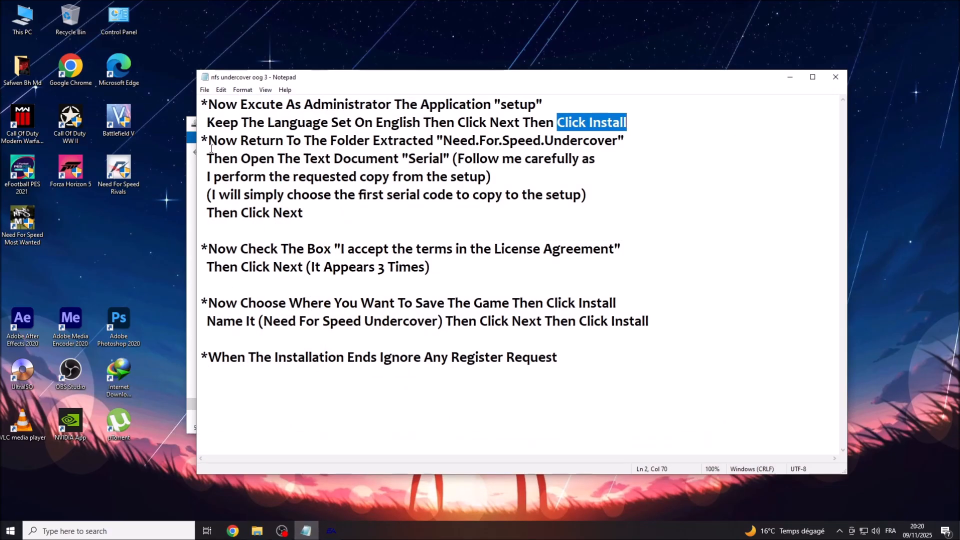
Read the Notepad steps on opening the Serial document, copying the first serial code, and clicking Next.
left_click_drag(208, 141, 618, 142)
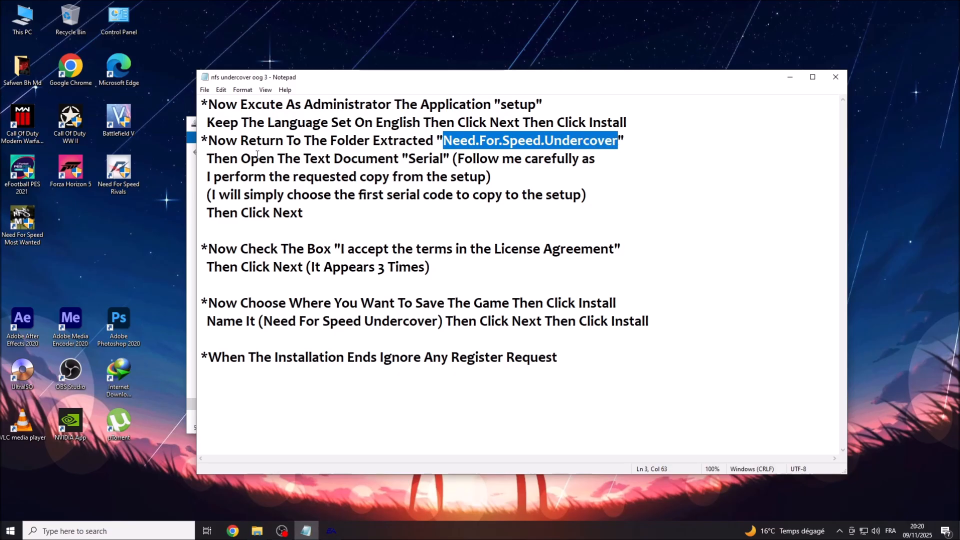
left_click_drag(206, 158, 396, 158)
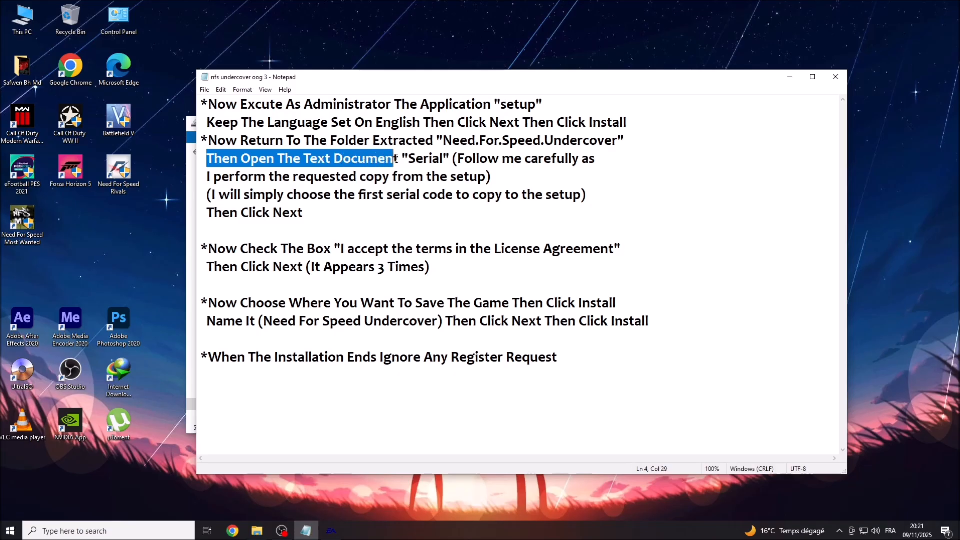
left_click(379, 159)
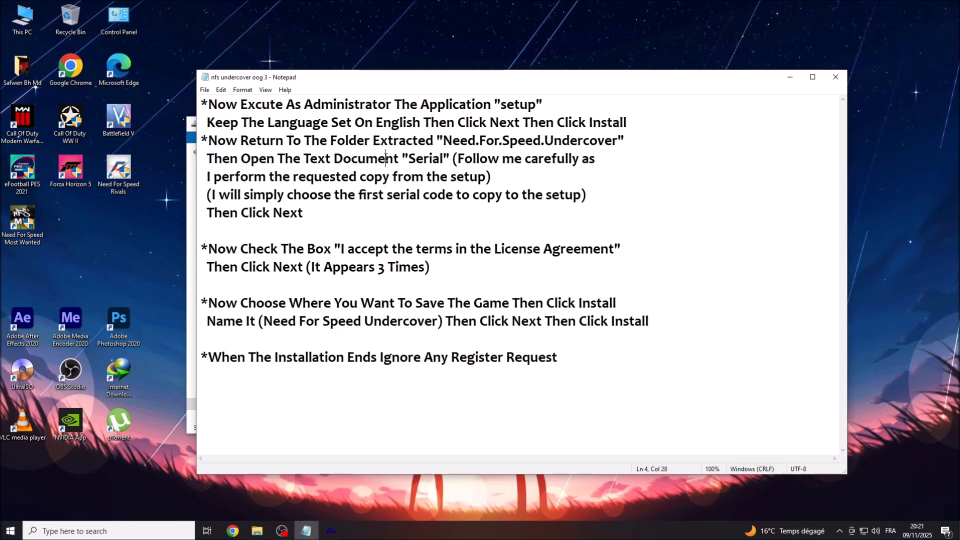
left_click(211, 159)
left_click_drag(211, 158, 595, 159)
left_click_drag(208, 177, 487, 177)
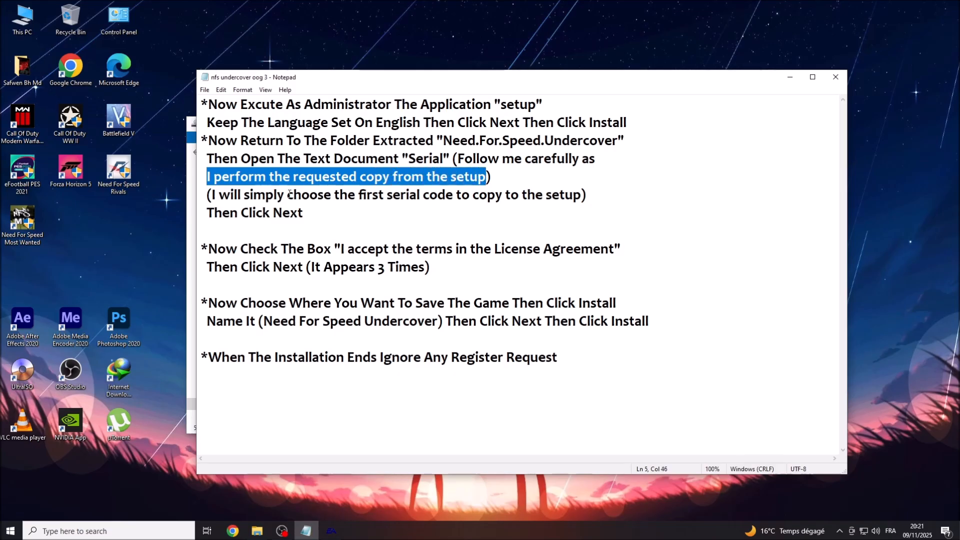
left_click_drag(212, 195, 578, 197)
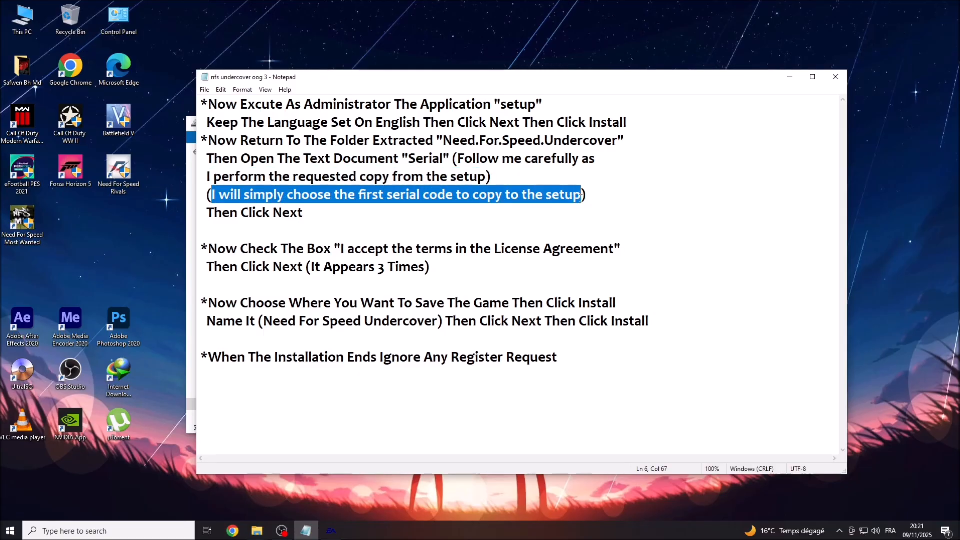
left_click_drag(205, 213, 302, 213)
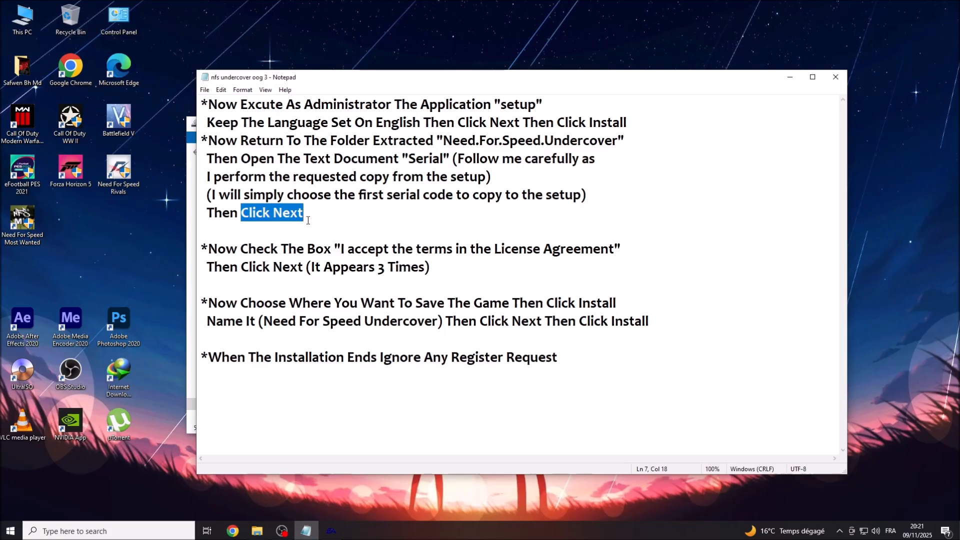
Open the Serial text file in the extracted Need.For.Speed.Undercover folder.
left_click(791, 78)
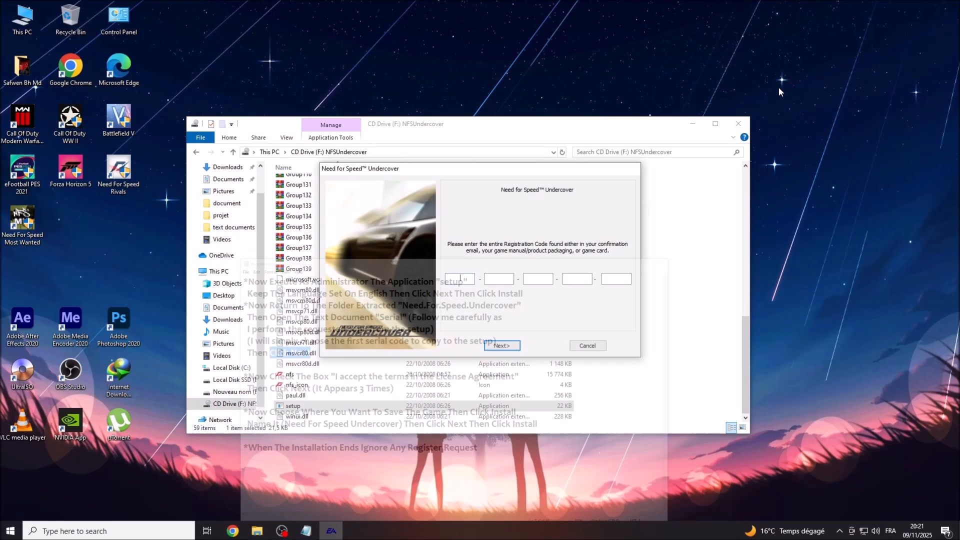
mouse_move(257, 531)
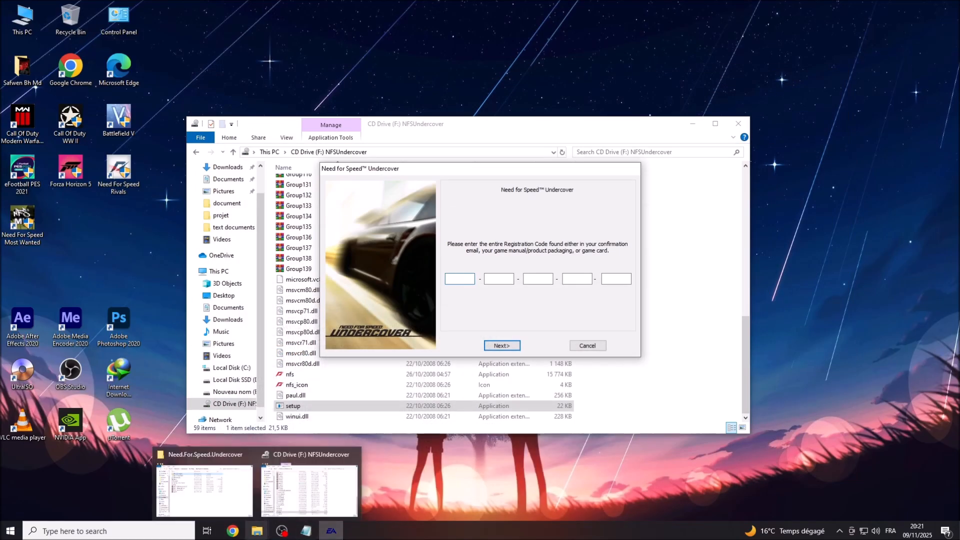
left_click(206, 476)
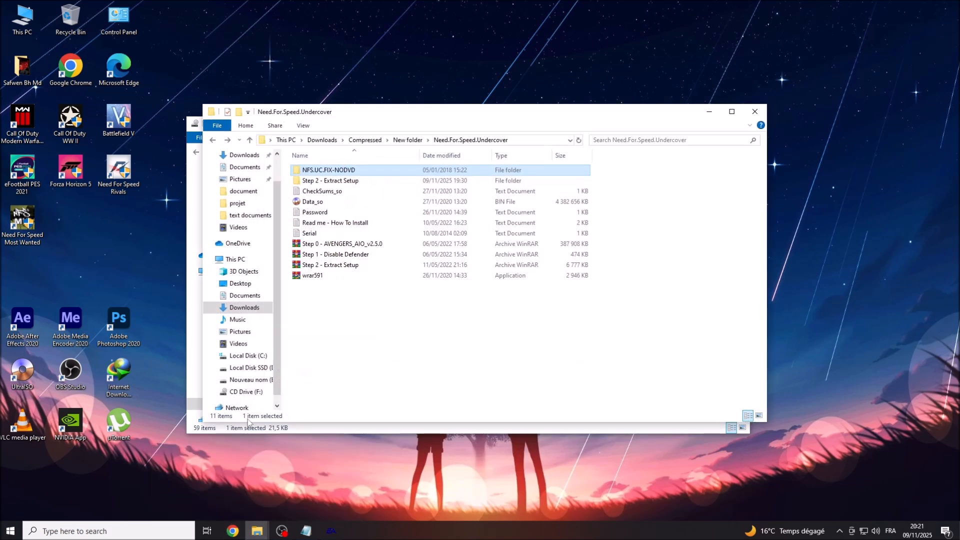
left_click(300, 235)
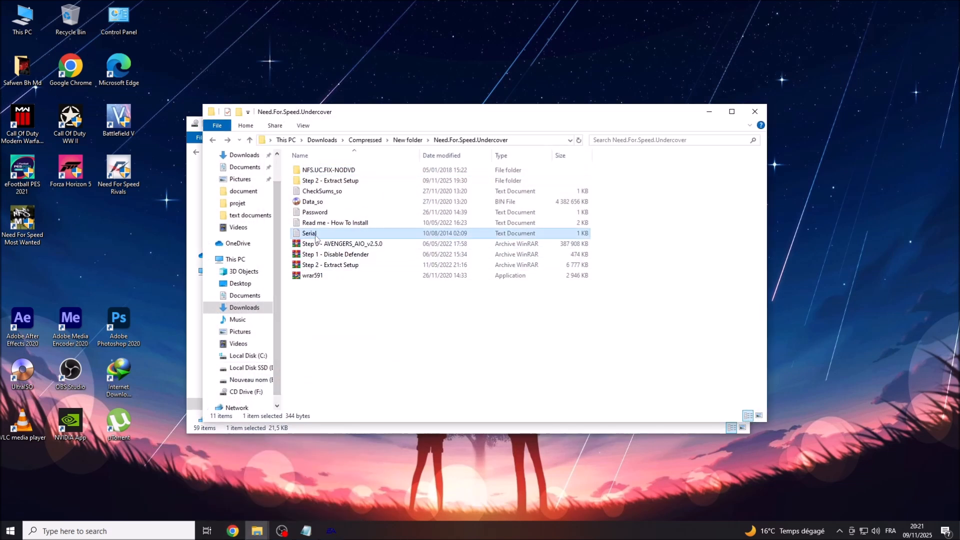
right_click(314, 233)
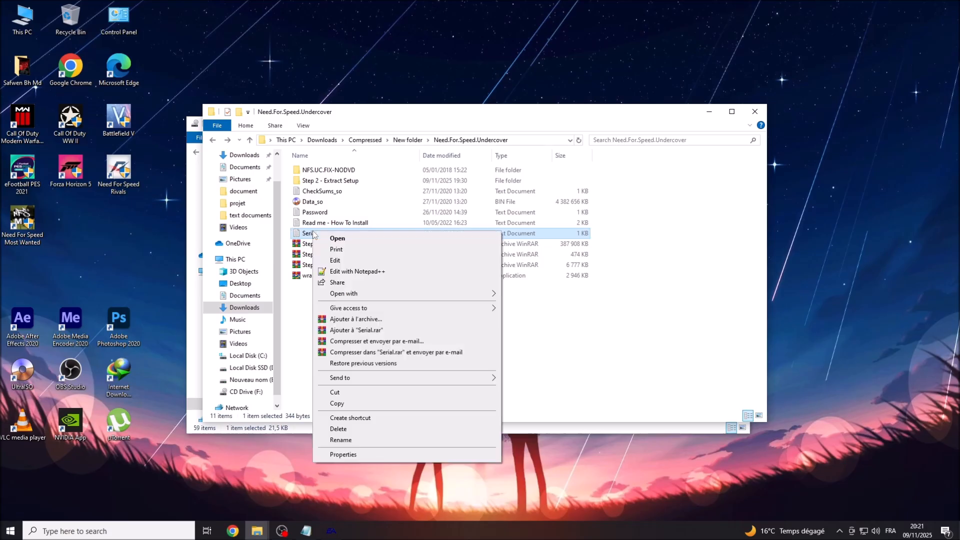
left_click(325, 240)
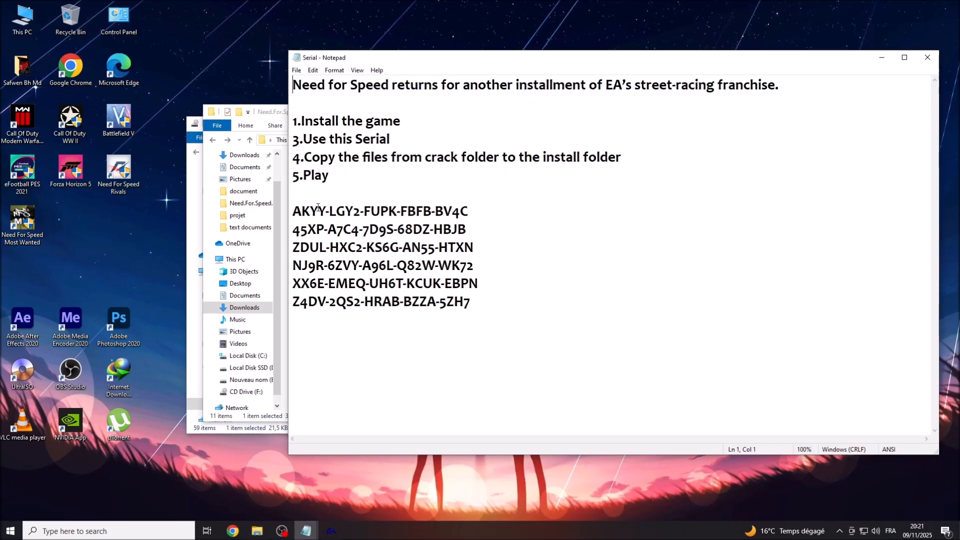
Copy the first serial key from the Serial file.
left_click_drag(293, 211, 472, 215)
left_click(476, 216)
left_click_drag(293, 210, 469, 211)
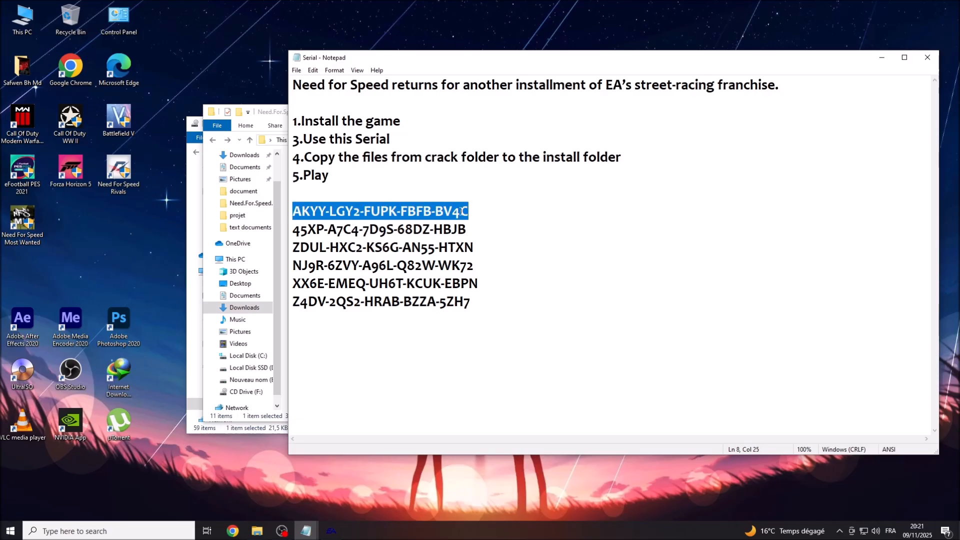
right_click(461, 212)
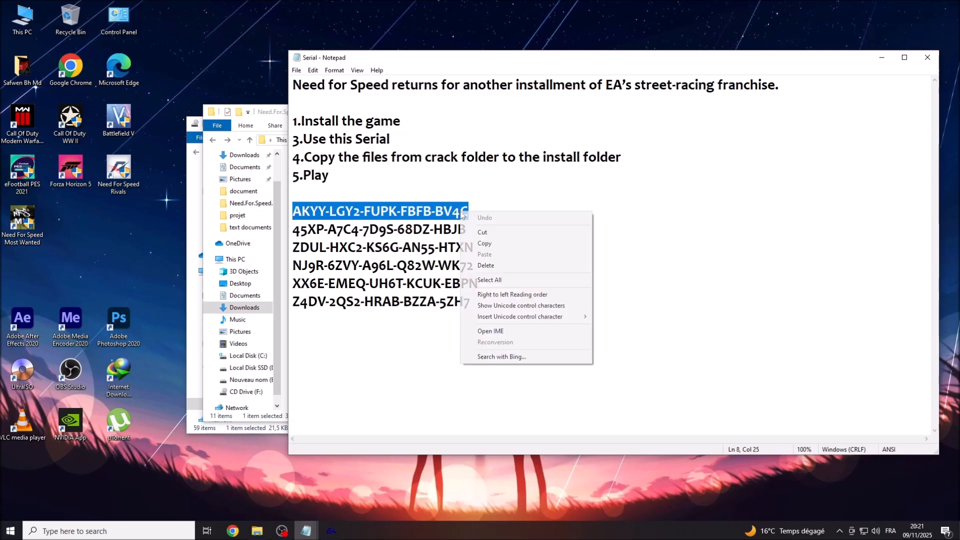
left_click(472, 244)
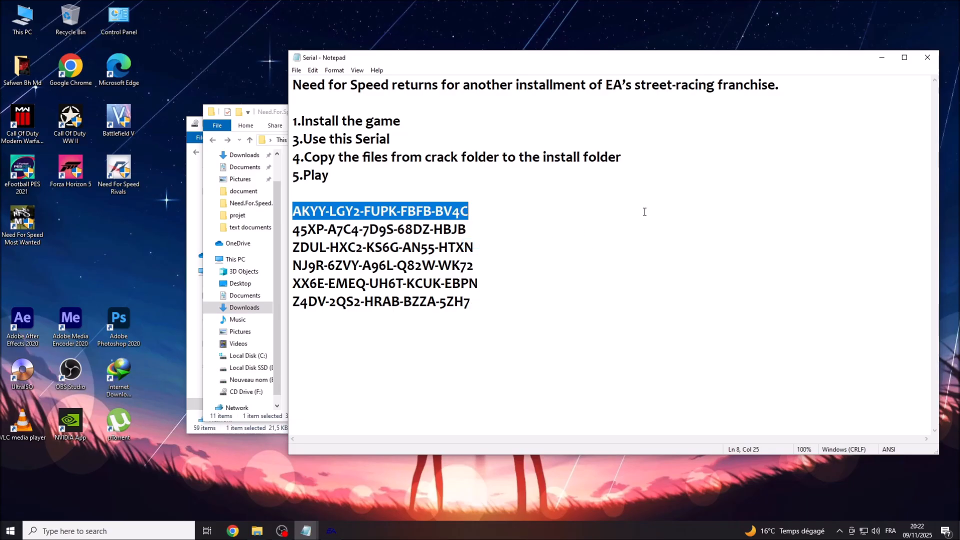
Paste the serial key into the registration code fields and submit it with Next.
left_click(881, 58)
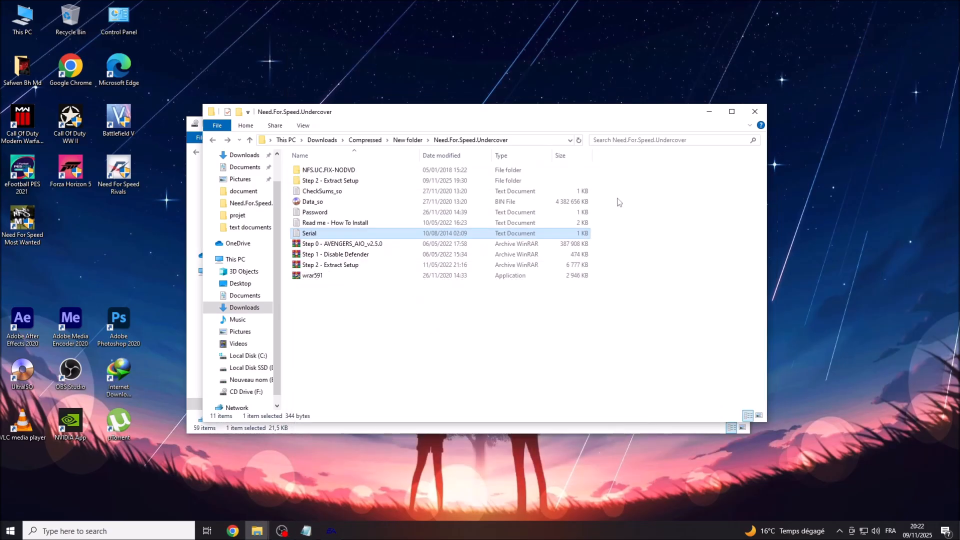
left_click(332, 530)
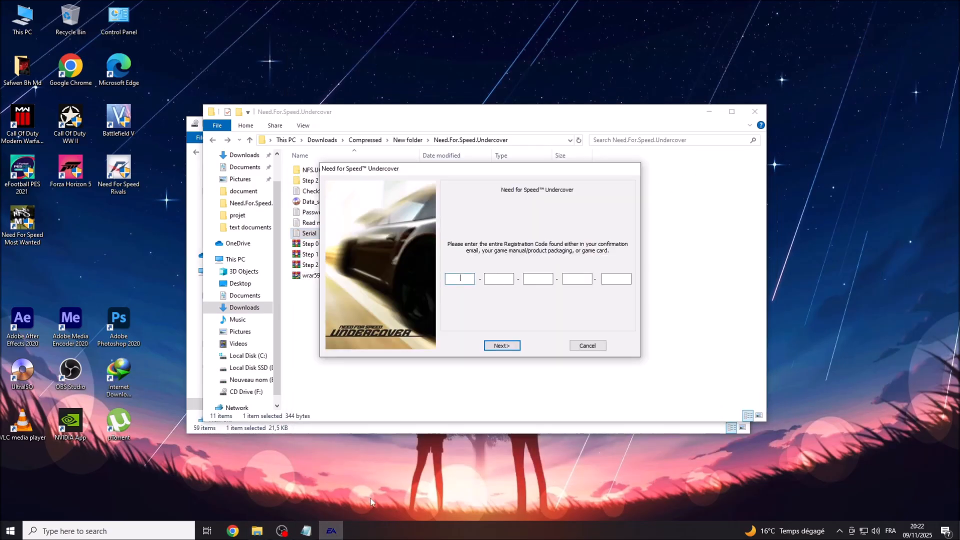
right_click(463, 279)
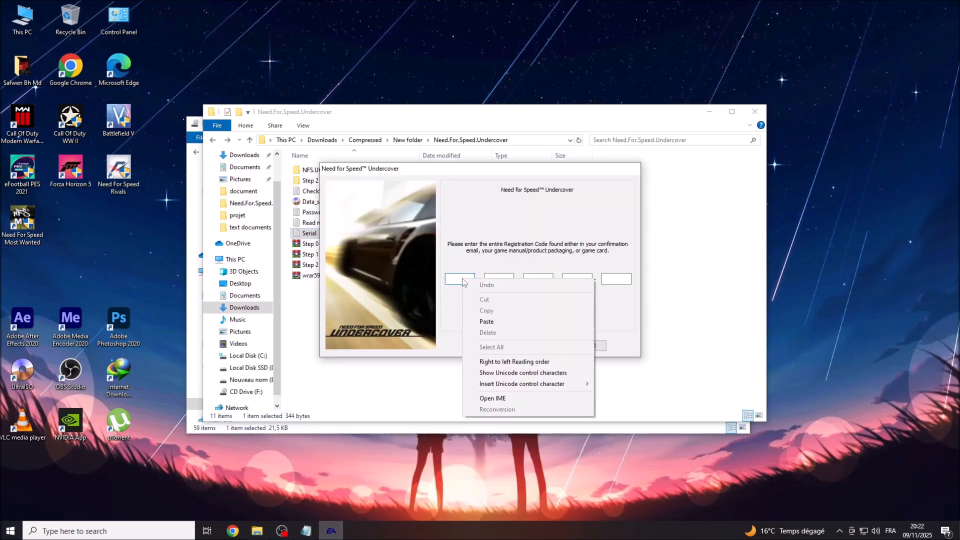
left_click(487, 322)
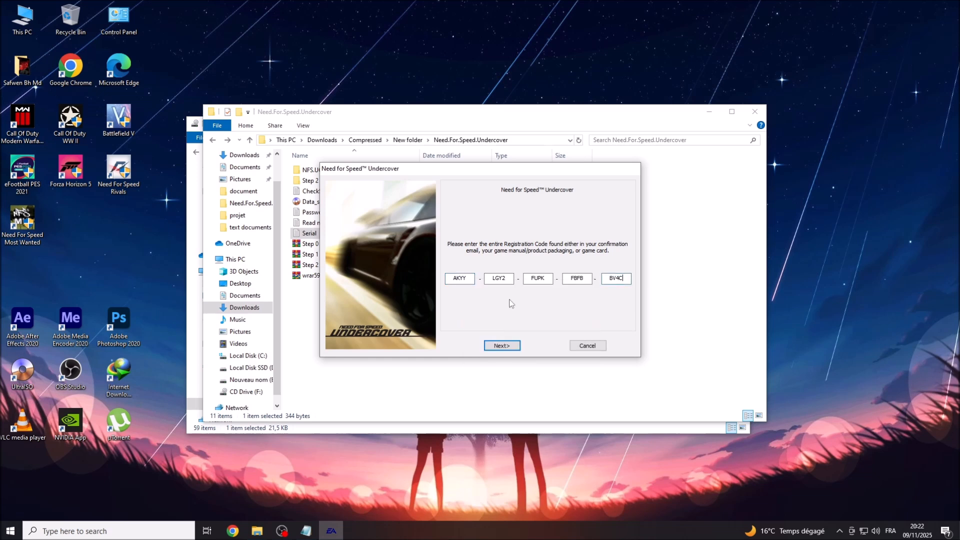
left_click(514, 350)
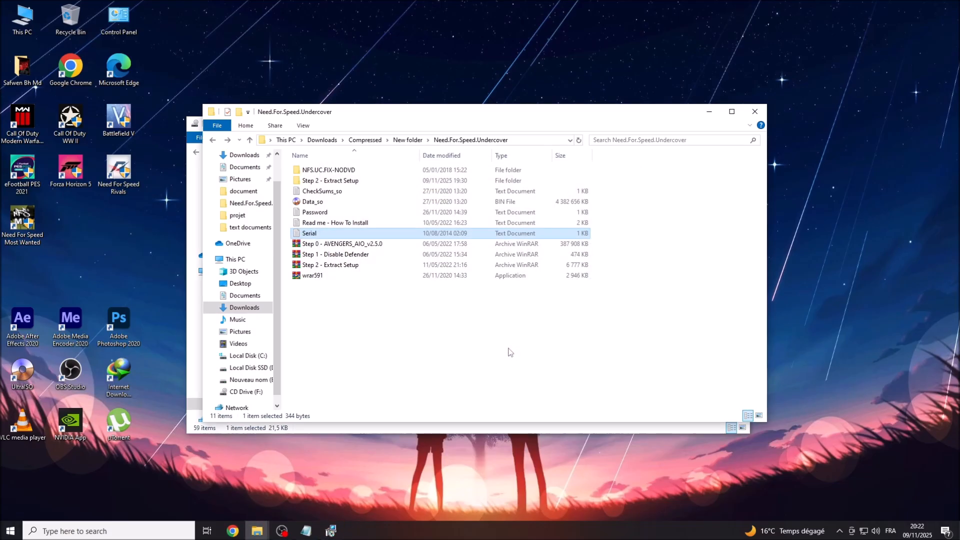
Close the Serial file in Notepad.
left_click(709, 112)
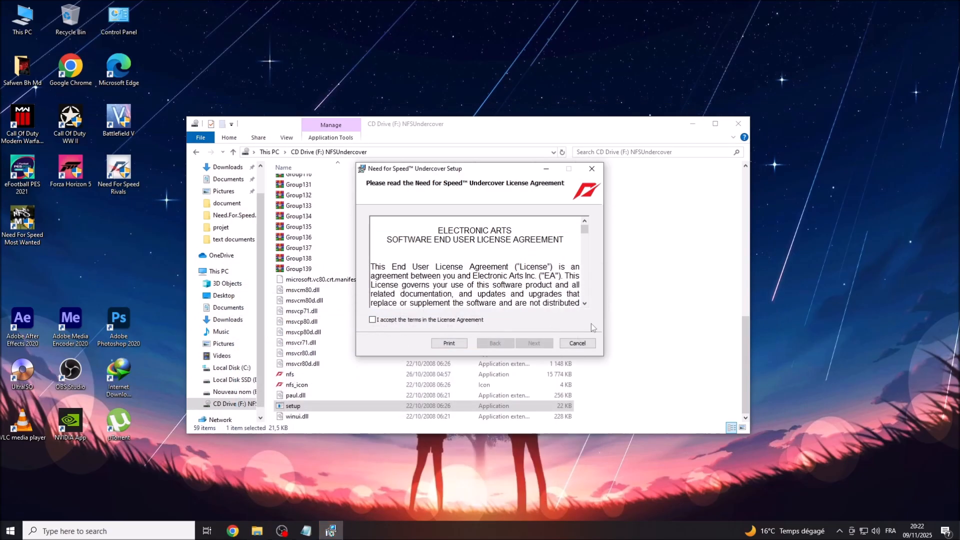
left_click(310, 532)
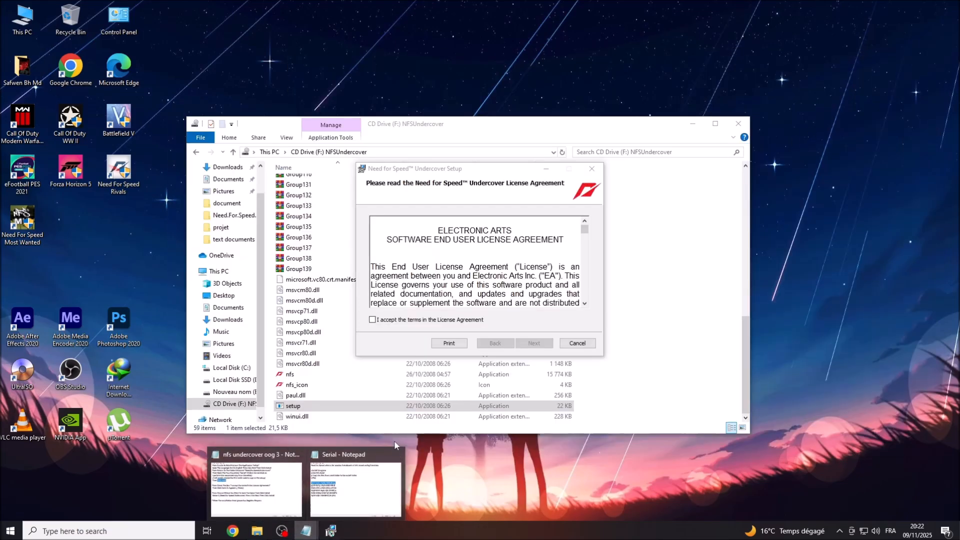
left_click(329, 498)
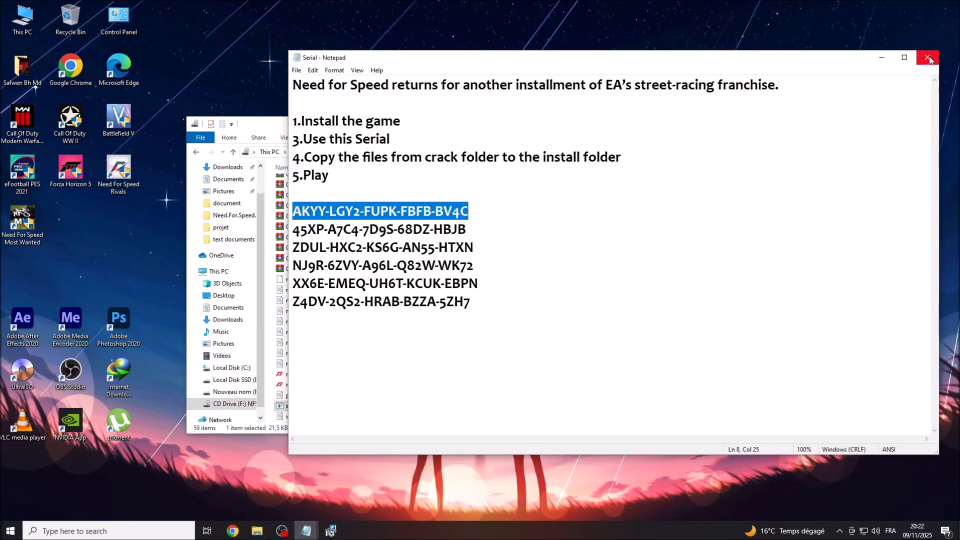
left_click(928, 57)
Review the instructions on accepting the license terms and pressing Next 3 times, then hide Notepad.
left_click(308, 534)
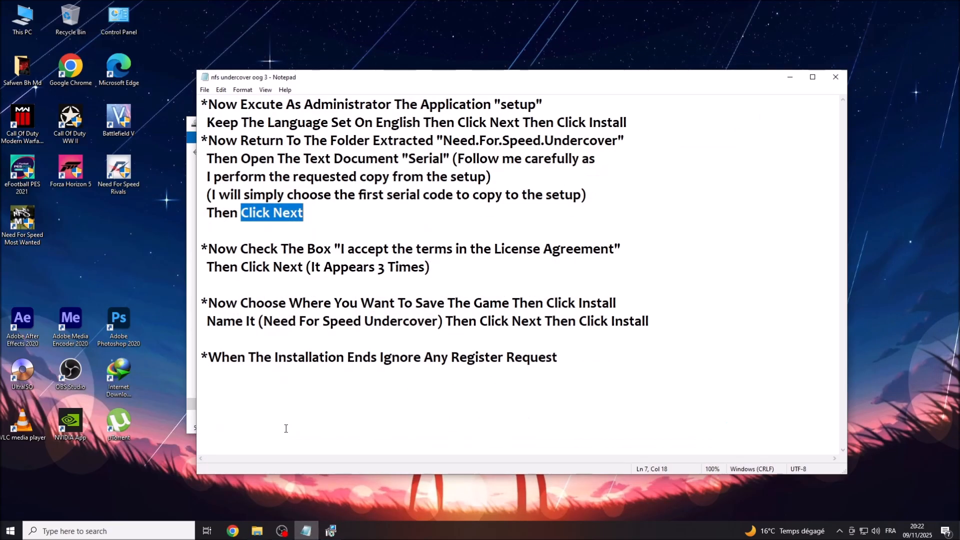
left_click(210, 248)
left_click_drag(210, 249, 587, 254)
left_click_drag(204, 267, 426, 268)
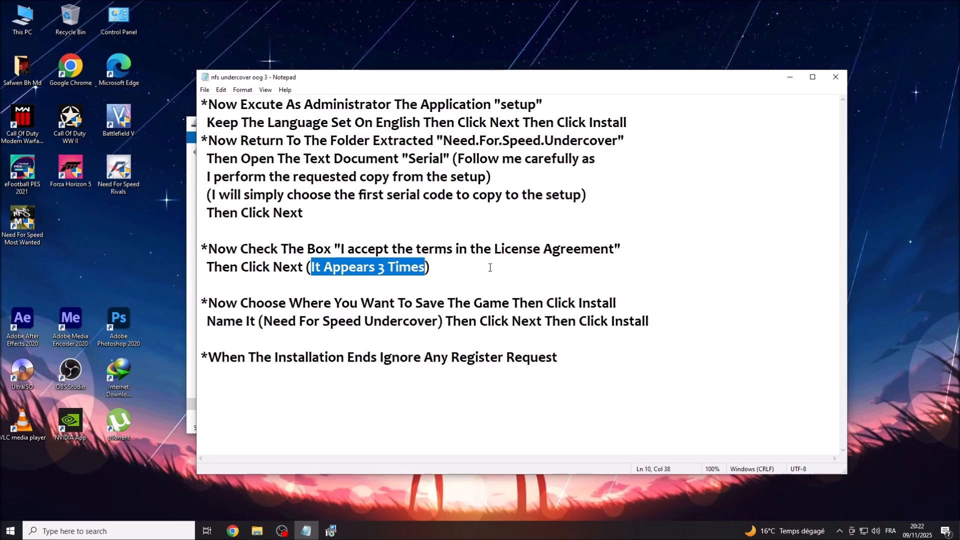
left_click(790, 77)
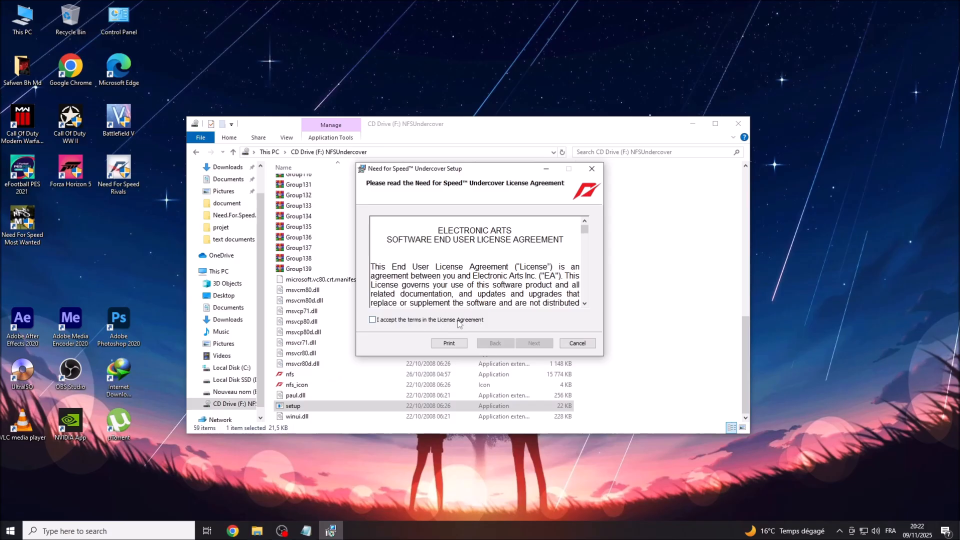
Accept the EA, Microsoft supplemental and PunkBuster license terms, advancing to the Destination Folder page.
left_click(373, 320)
left_click(534, 344)
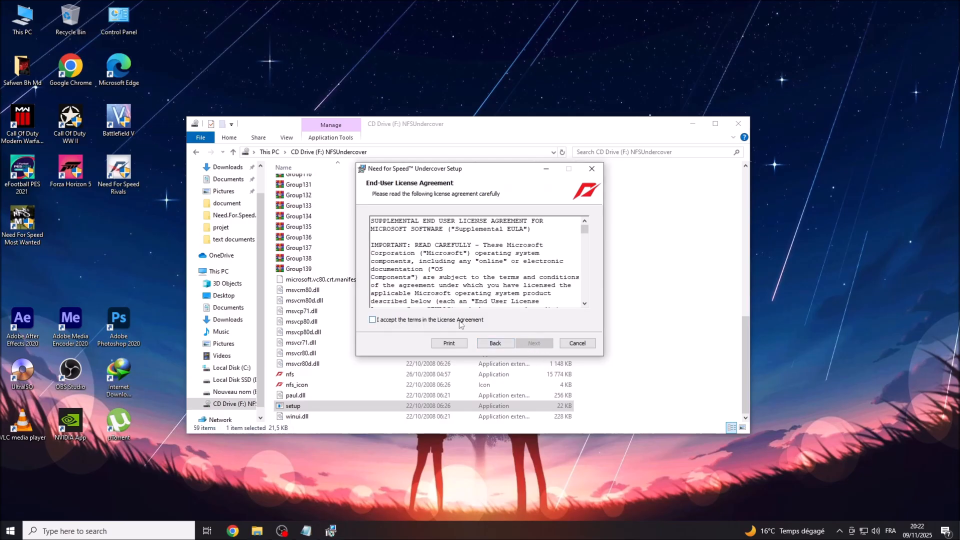
left_click(373, 320)
left_click(539, 347)
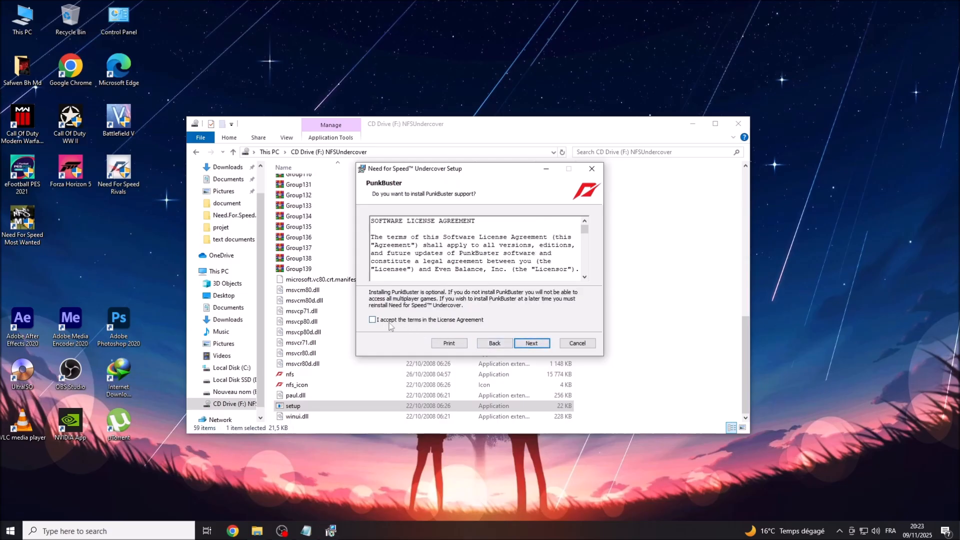
left_click(373, 321)
left_click(547, 347)
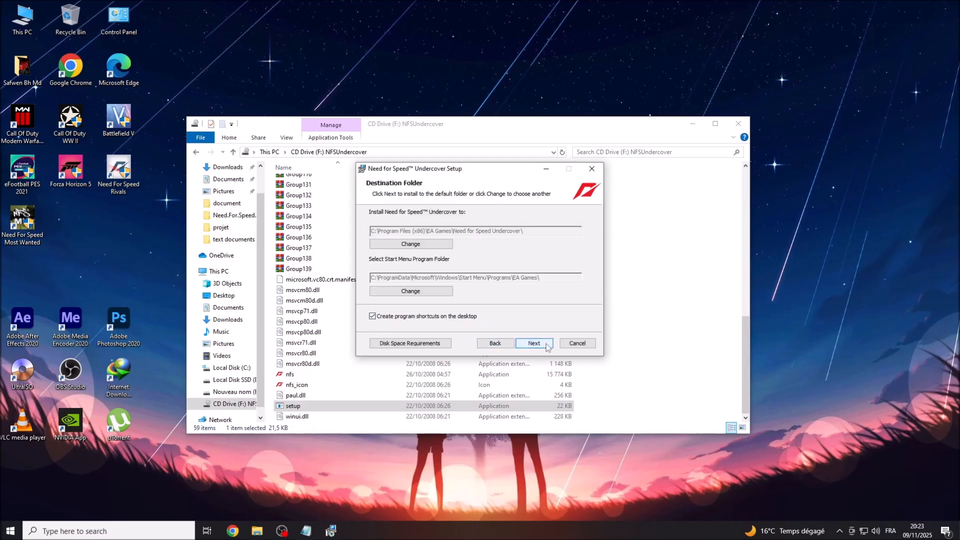
left_click(305, 531)
Copy the folder name 'Need For Speed Undercover' from the Notepad instructions.
left_click_drag(209, 302, 619, 307)
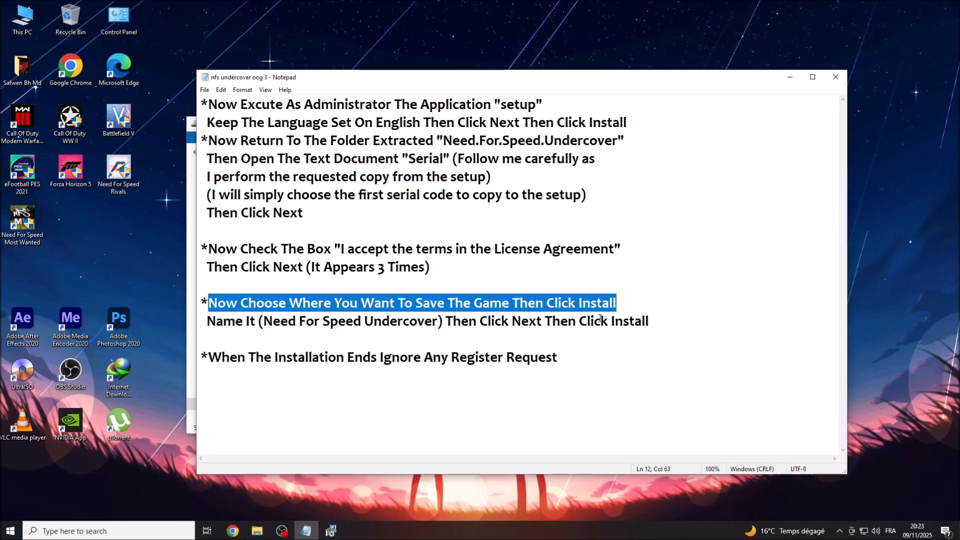
left_click_drag(208, 321, 439, 321)
right_click(420, 324)
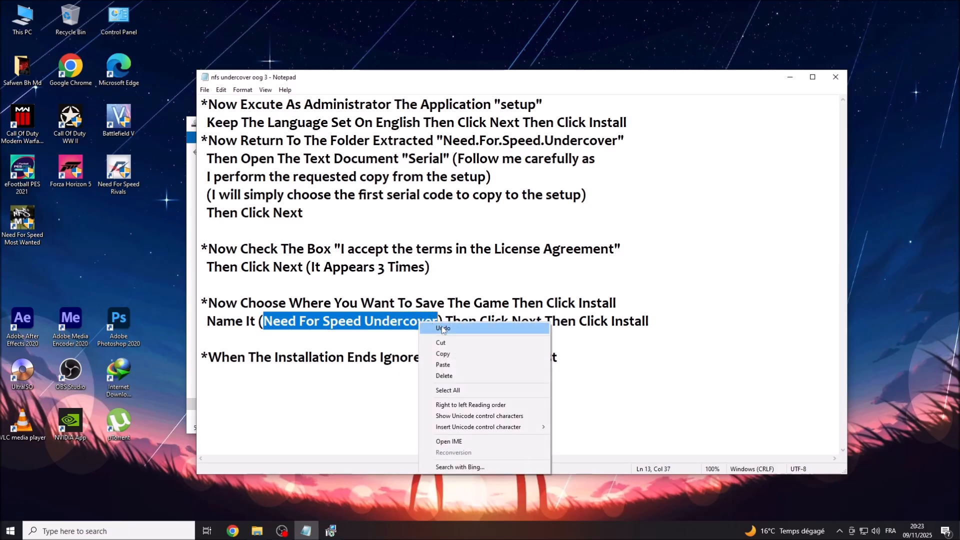
left_click(435, 355)
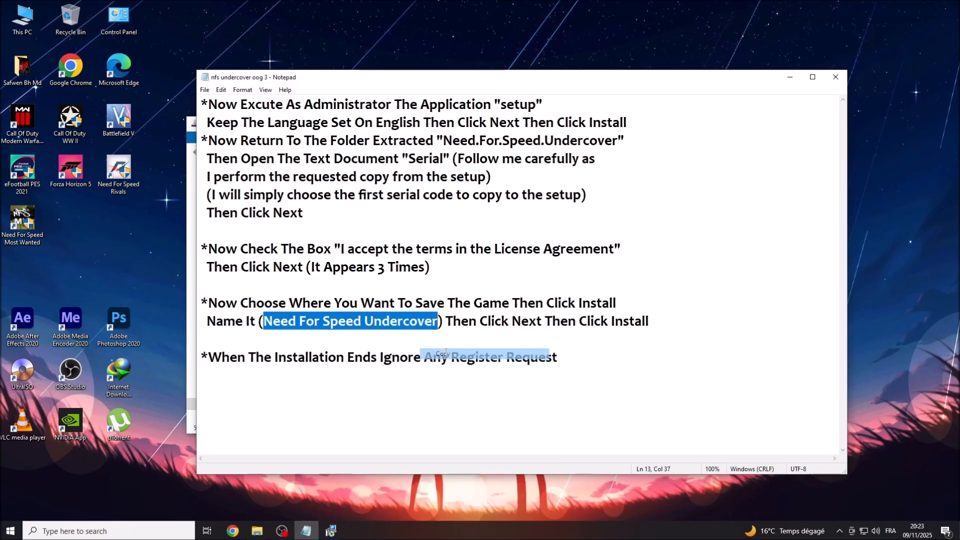
left_click_drag(446, 321, 652, 322)
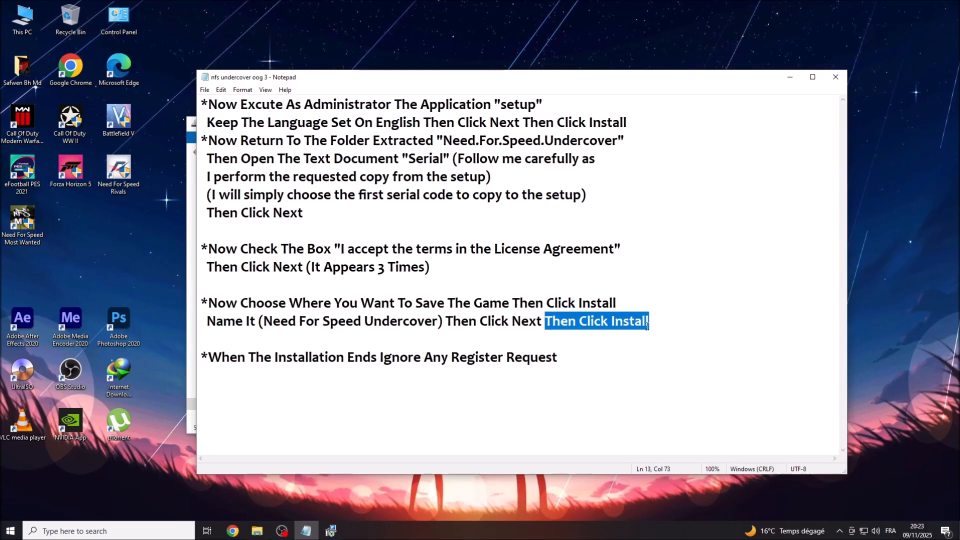
left_click(785, 79)
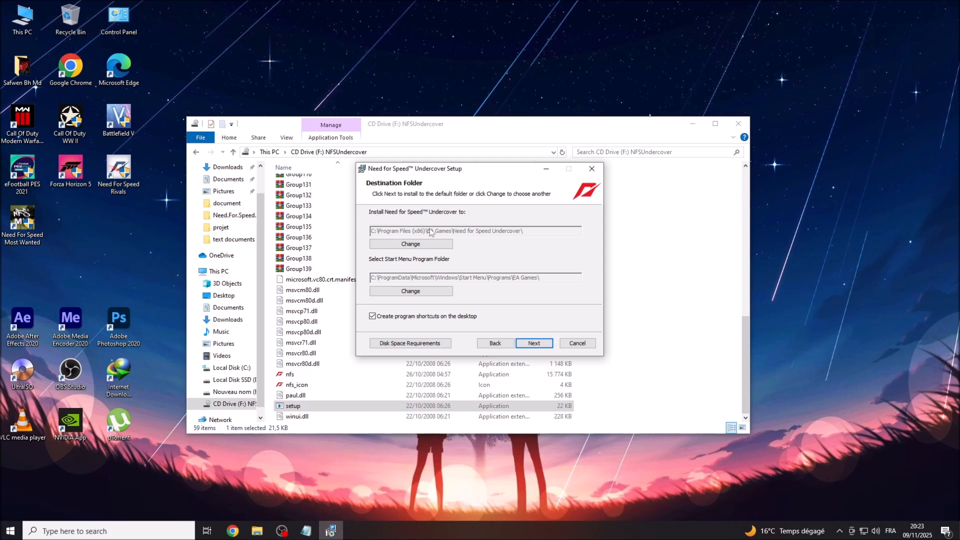
Change the install folder to E:\Need For Speed Undercover on drive Nouveau nom (E:).
left_click(406, 248)
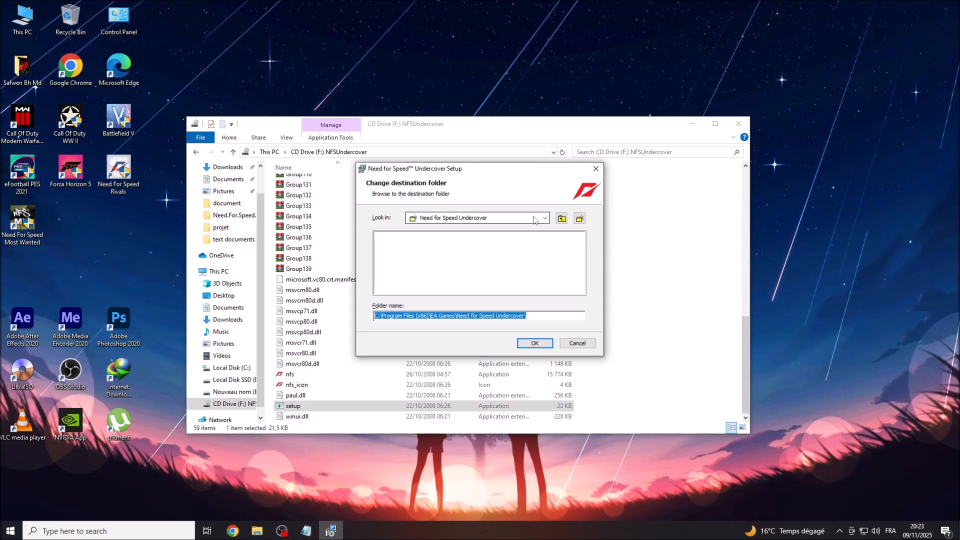
left_click(562, 219)
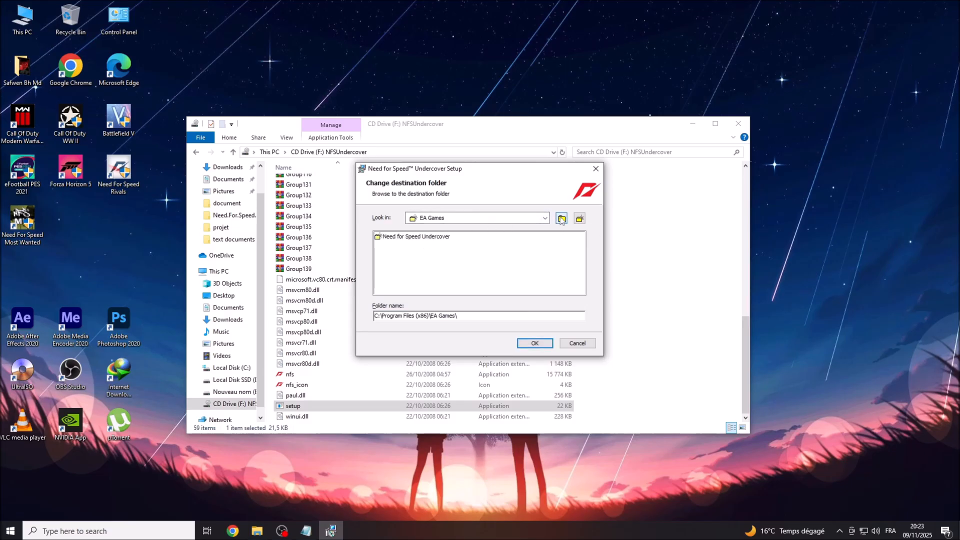
left_click(546, 218)
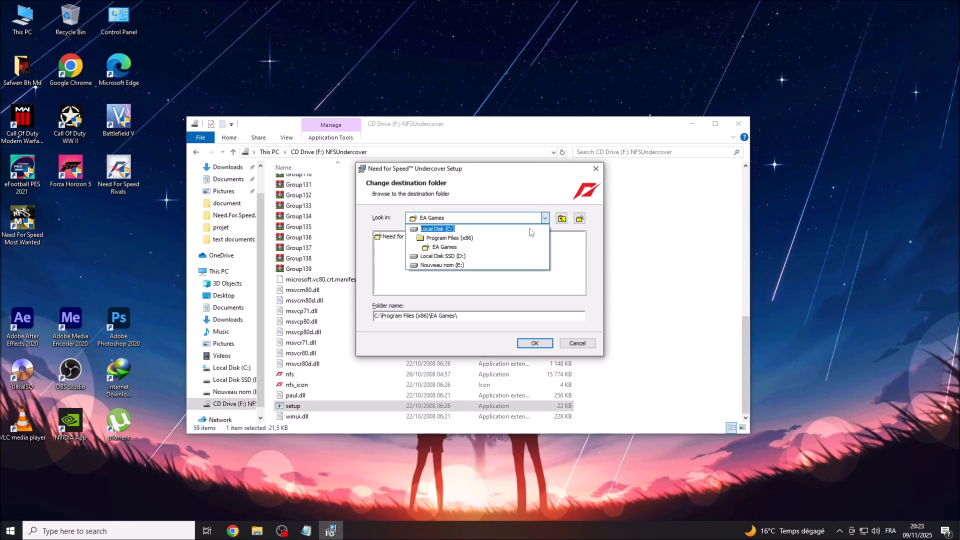
left_click(430, 266)
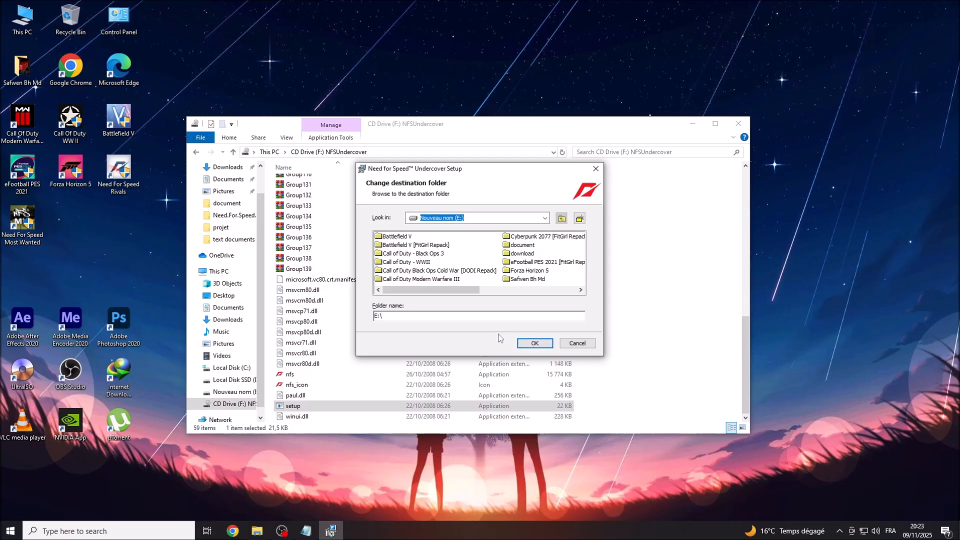
left_click(437, 316)
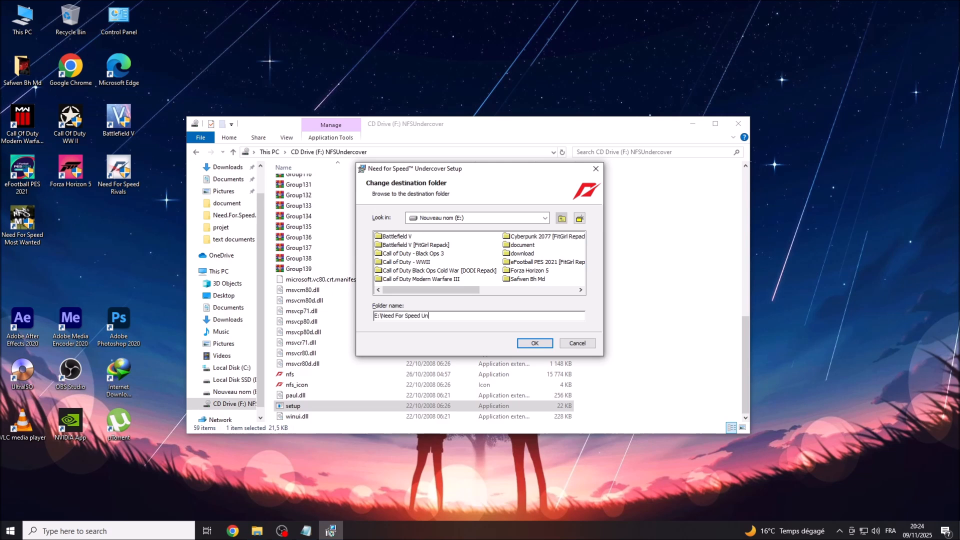
type("ercover")
left_click(535, 343)
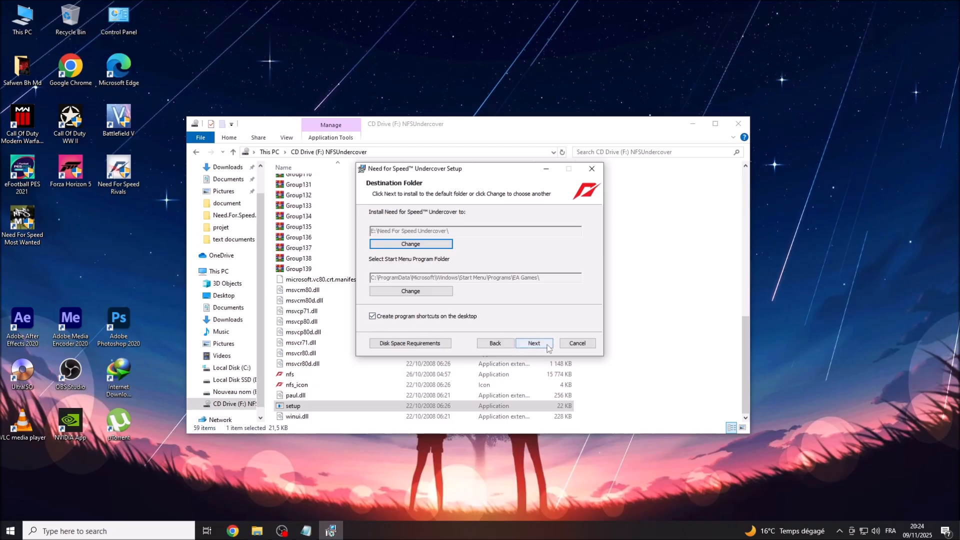
Start the game installation and minimize File Explorer while it runs.
left_click(529, 346)
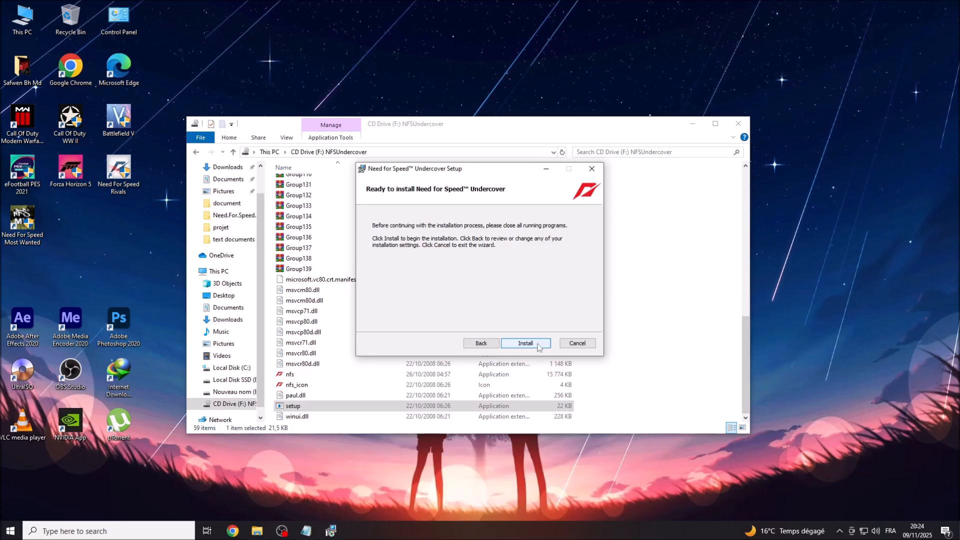
left_click(542, 346)
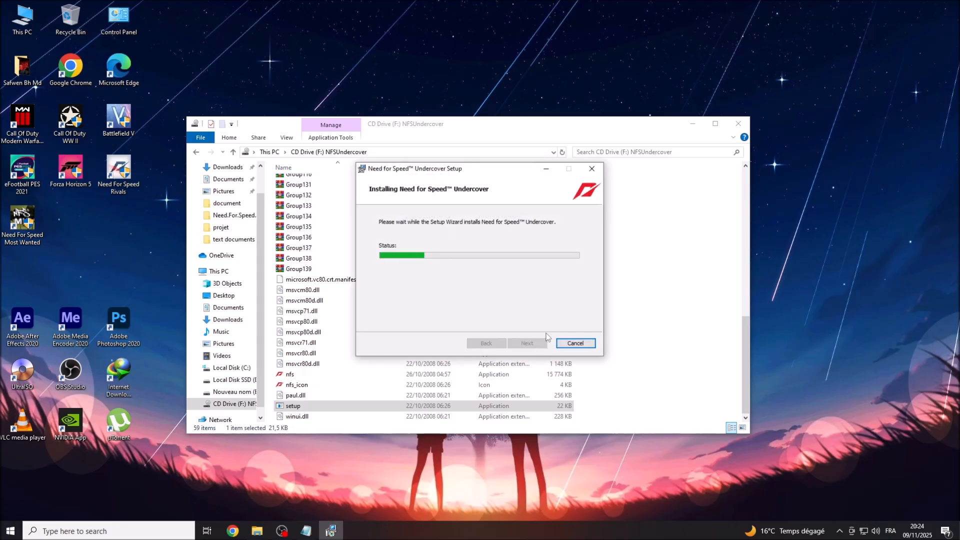
left_click(693, 124)
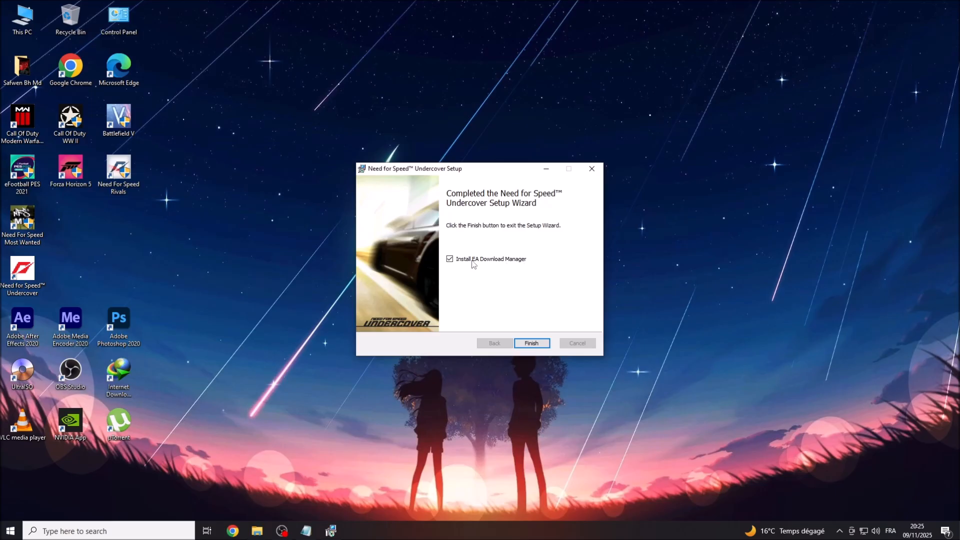
Untick Install EA Download Manager, check the after-install note, and finish the wizard.
left_click(450, 259)
left_click(306, 530)
left_click_drag(208, 356, 560, 363)
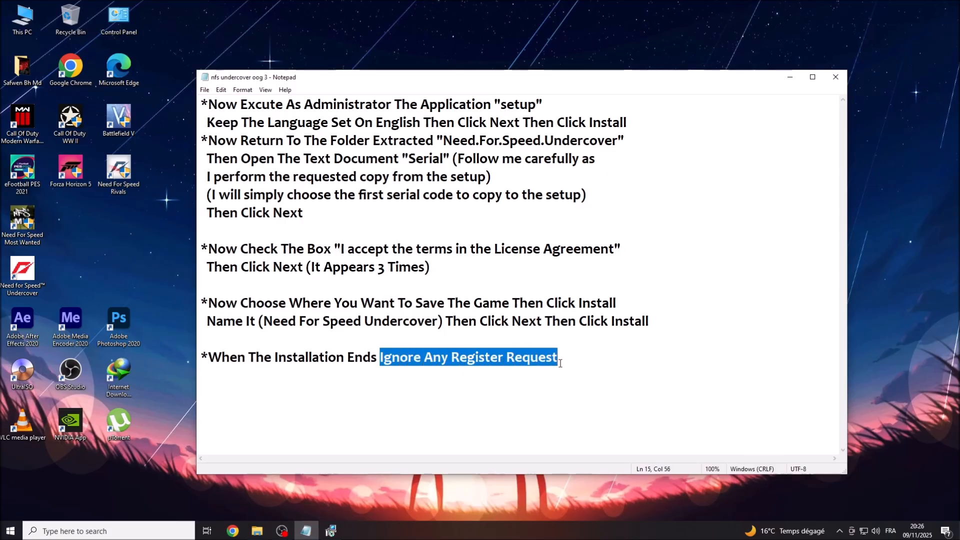
left_click_drag(623, 84, 509, 55)
left_click(331, 531)
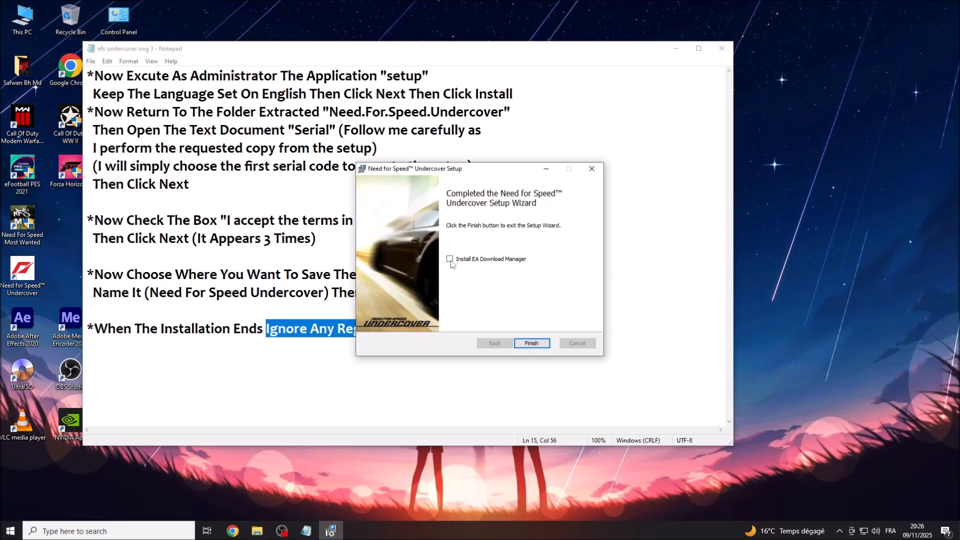
left_click(529, 343)
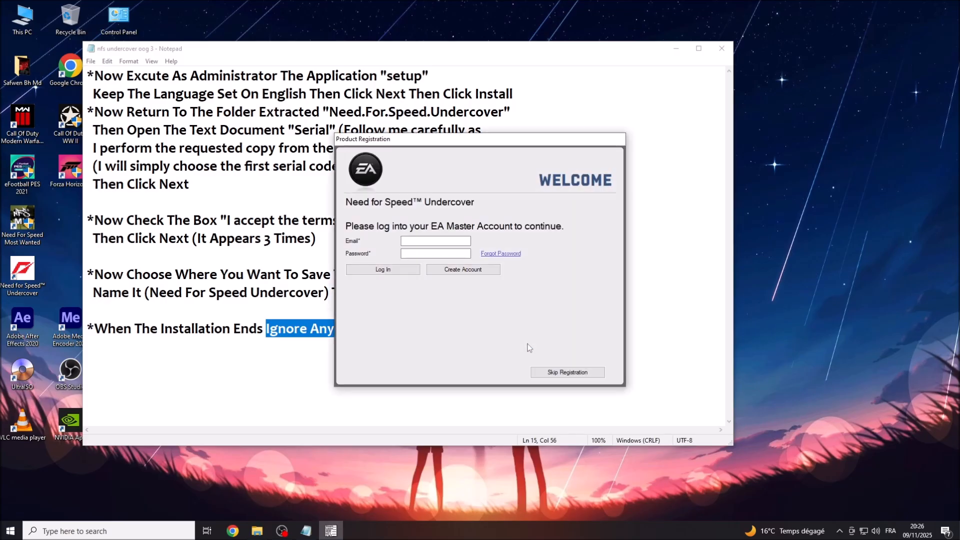
Skip and exit the EA registration, review the Ignore Any Register Request note, then minimize Notepad.
left_click(564, 374)
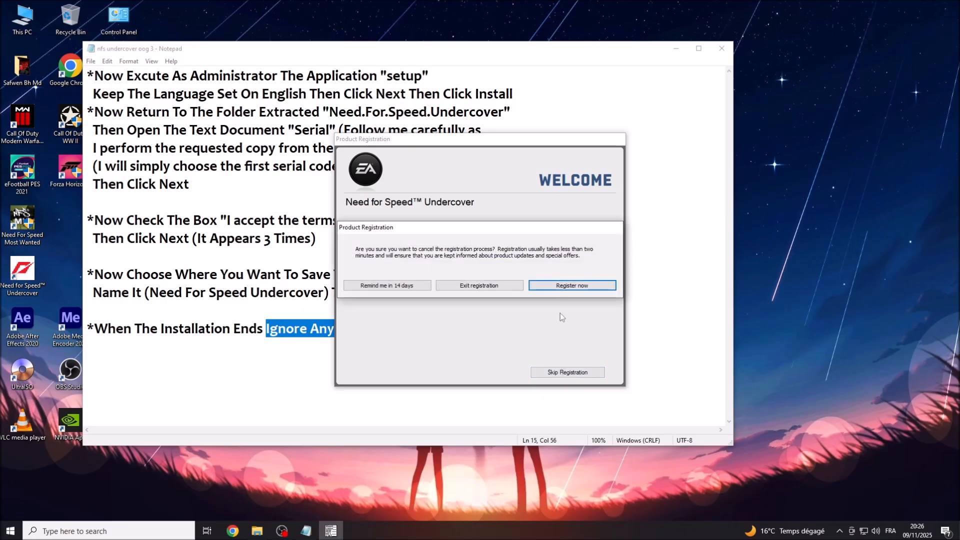
left_click(484, 287)
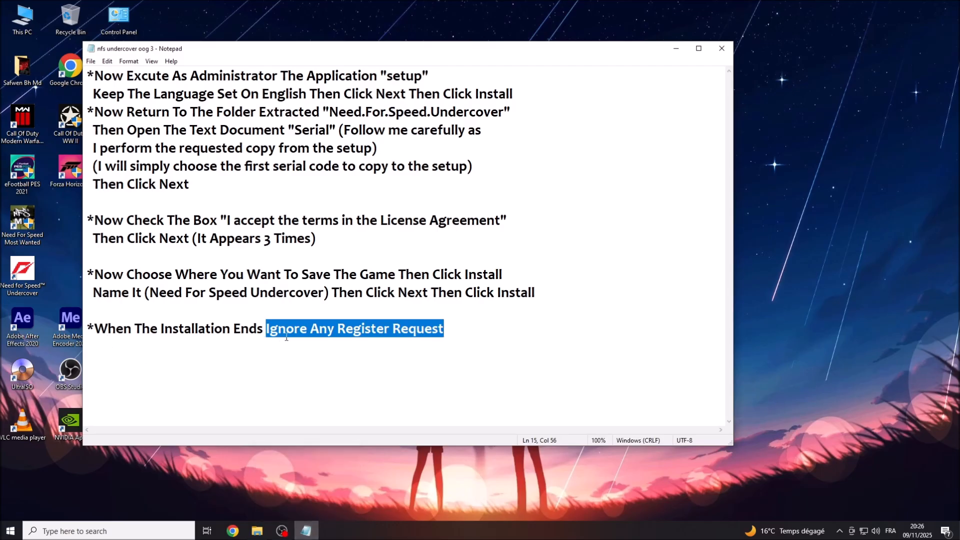
left_click(448, 334)
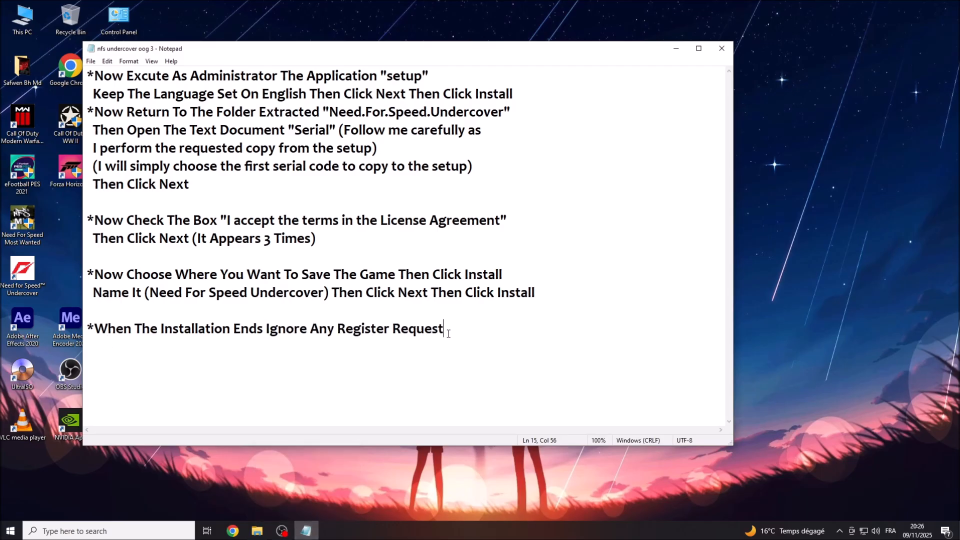
left_click_drag(268, 330, 448, 334)
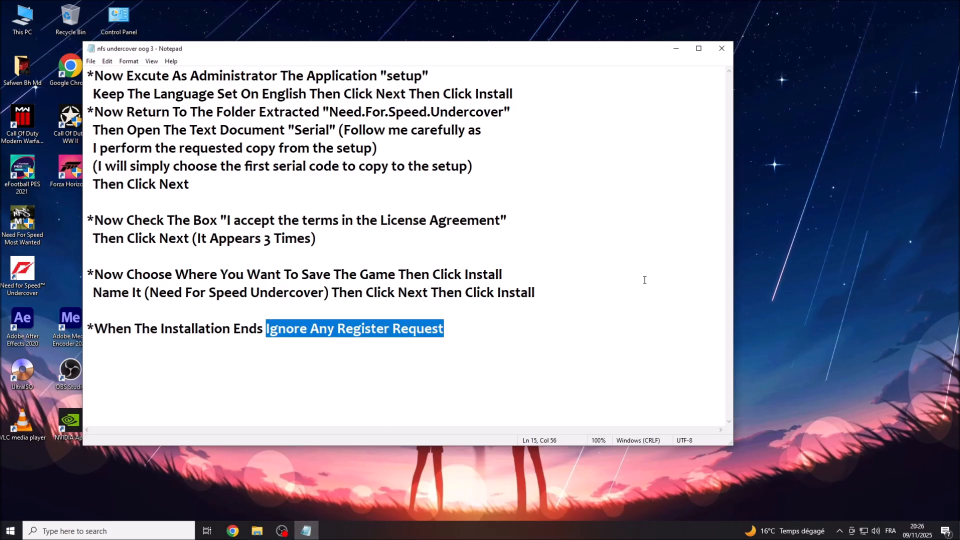
left_click(673, 50)
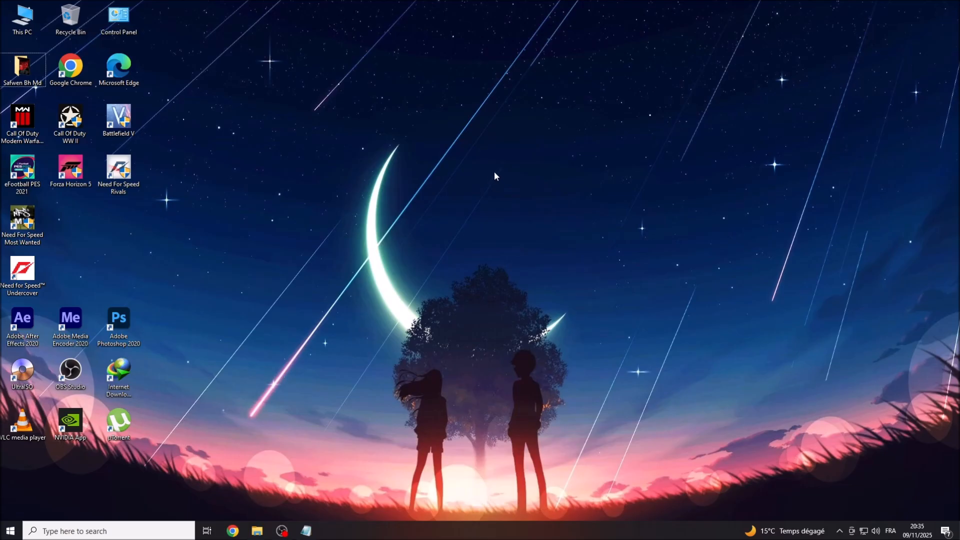
right_click(494, 172)
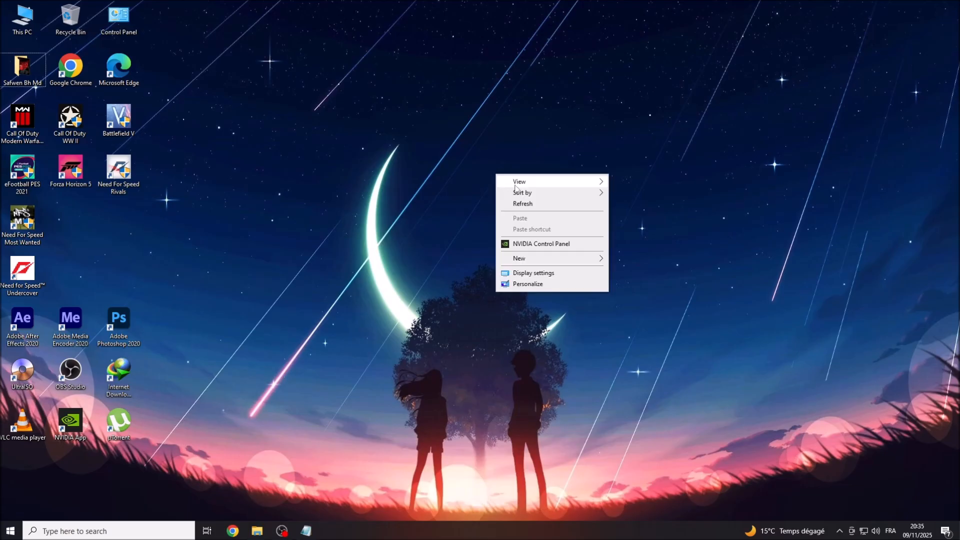
right_click(533, 204)
left_click(555, 233)
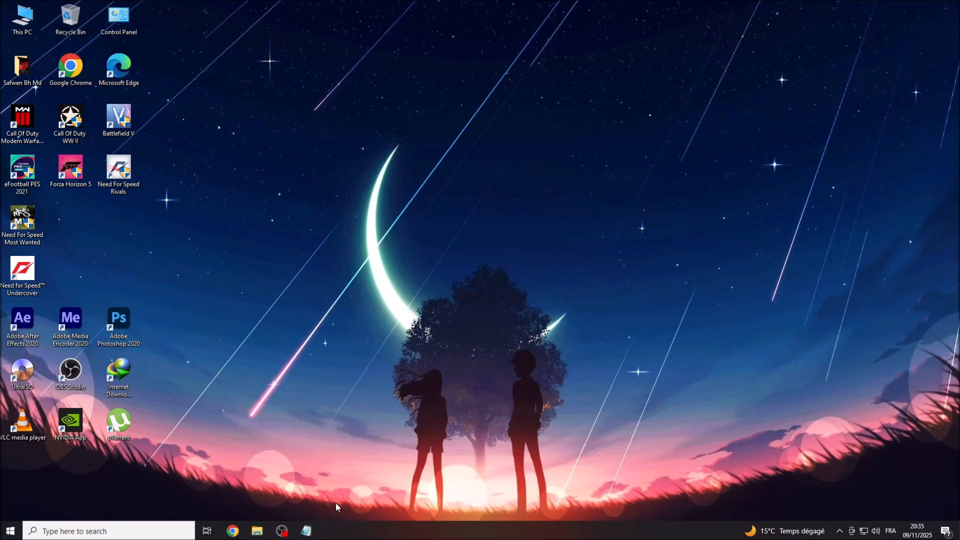
left_click(306, 531)
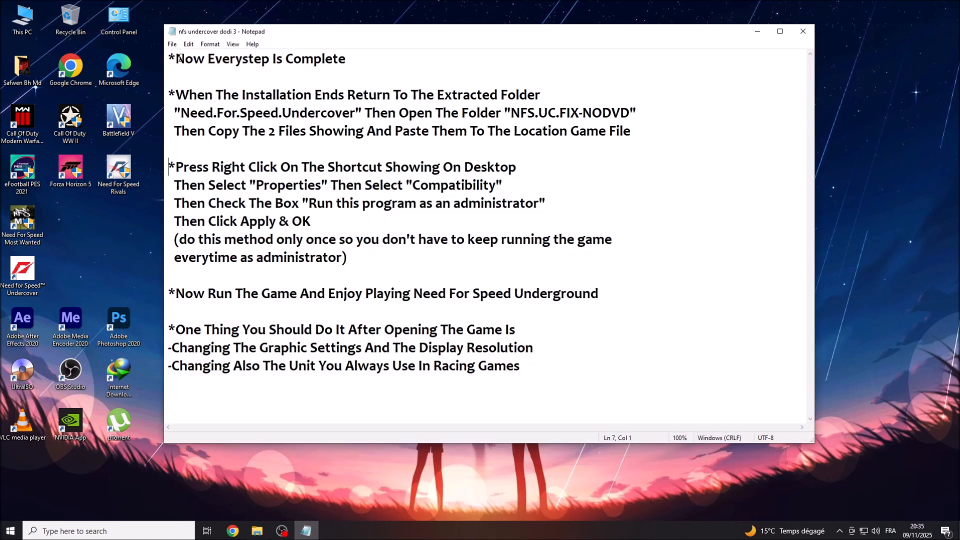
left_click_drag(176, 59, 349, 56)
left_click_drag(176, 95, 541, 95)
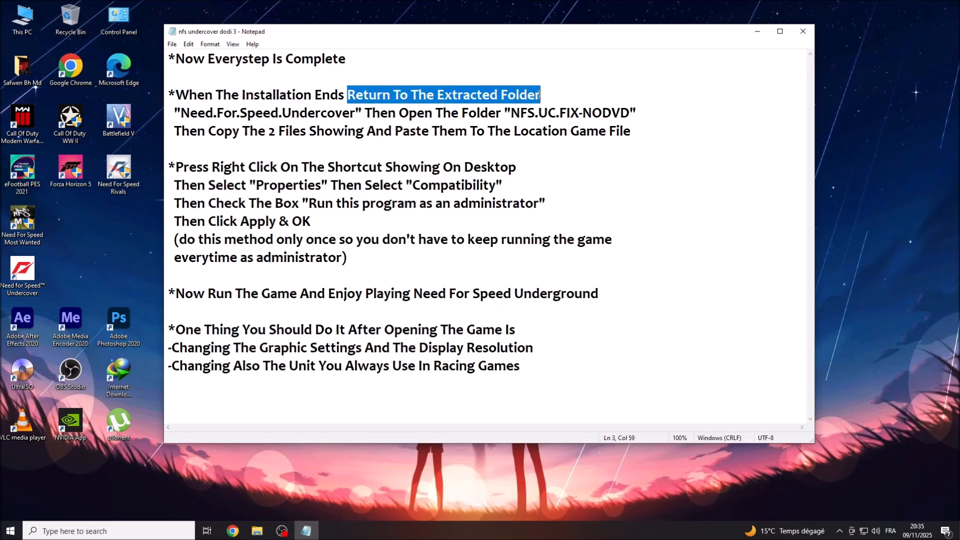
left_click_drag(181, 112, 628, 114)
left_click_drag(173, 129, 630, 132)
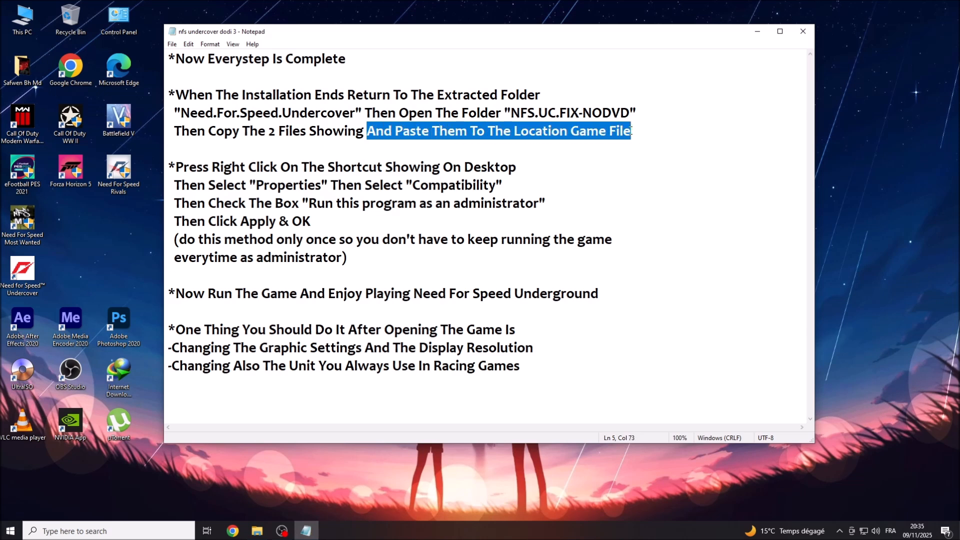
left_click(758, 32)
Open the Need.For.Speed.Undercover > NFS.UC.FIX-NODVD folder in the extracted files.
left_click(258, 531)
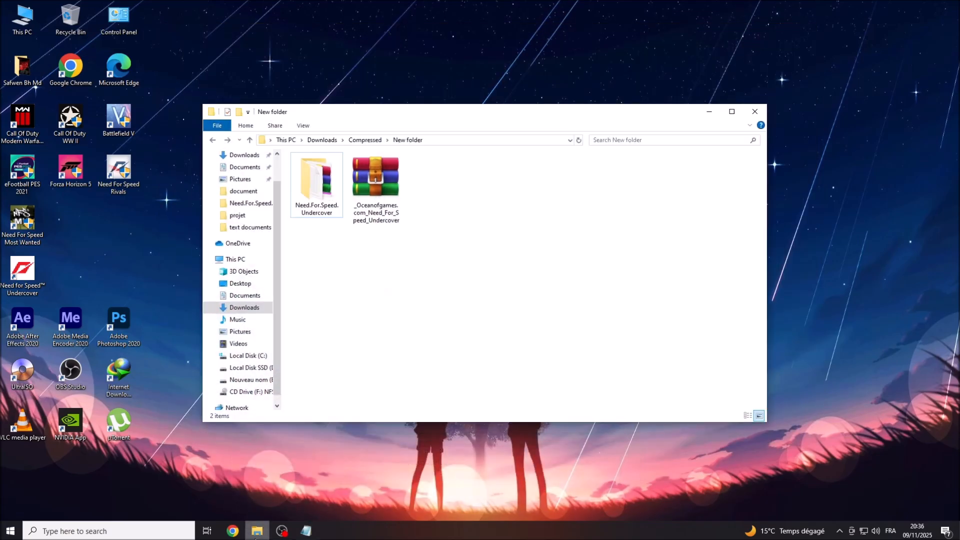
left_click(310, 192)
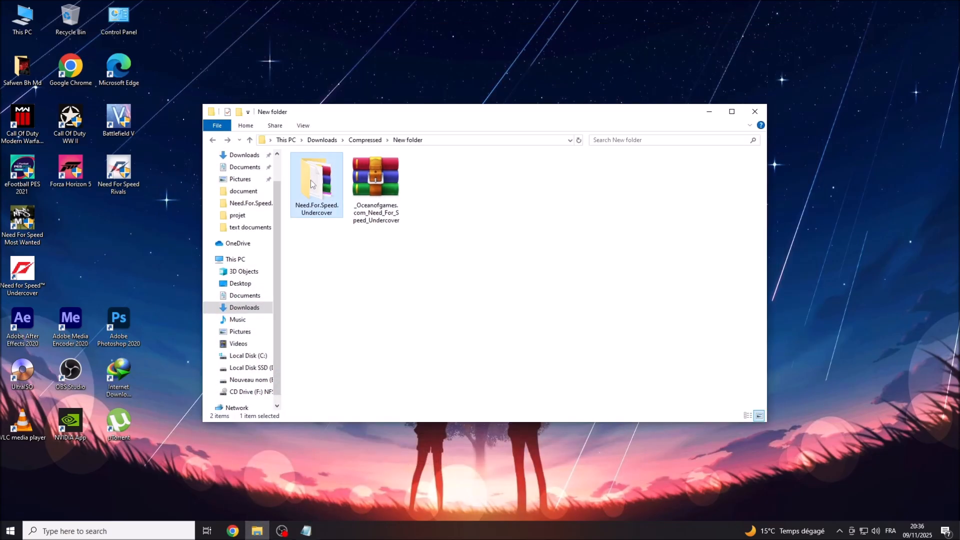
right_click(313, 177)
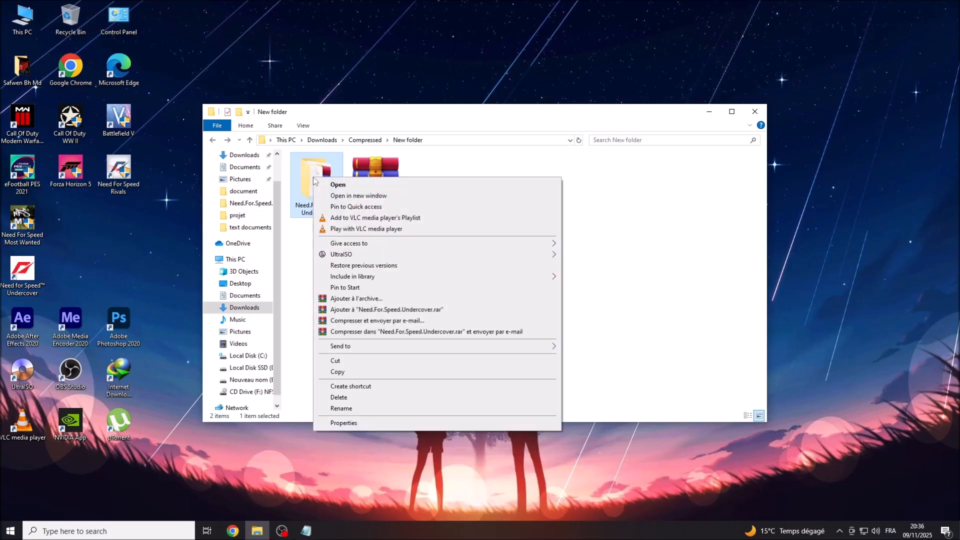
left_click(345, 188)
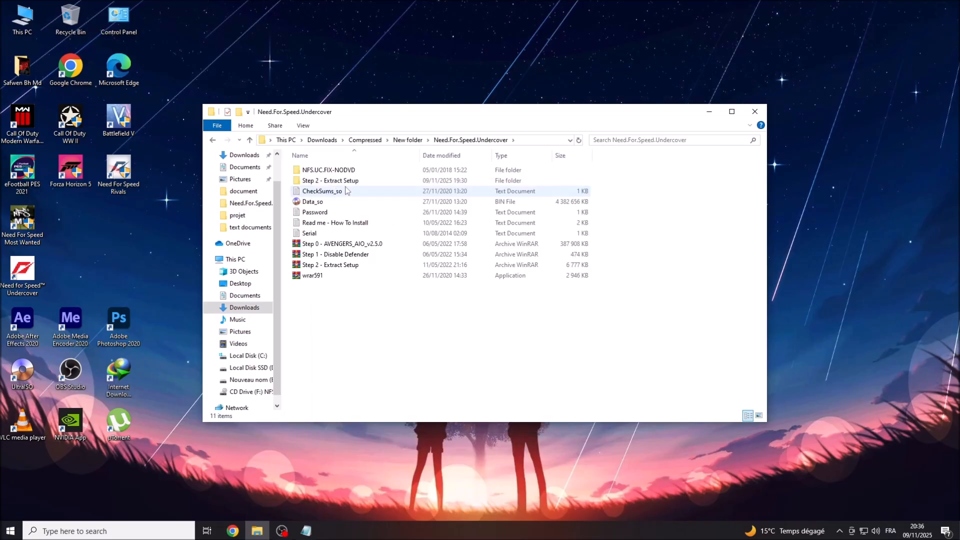
left_click(294, 172)
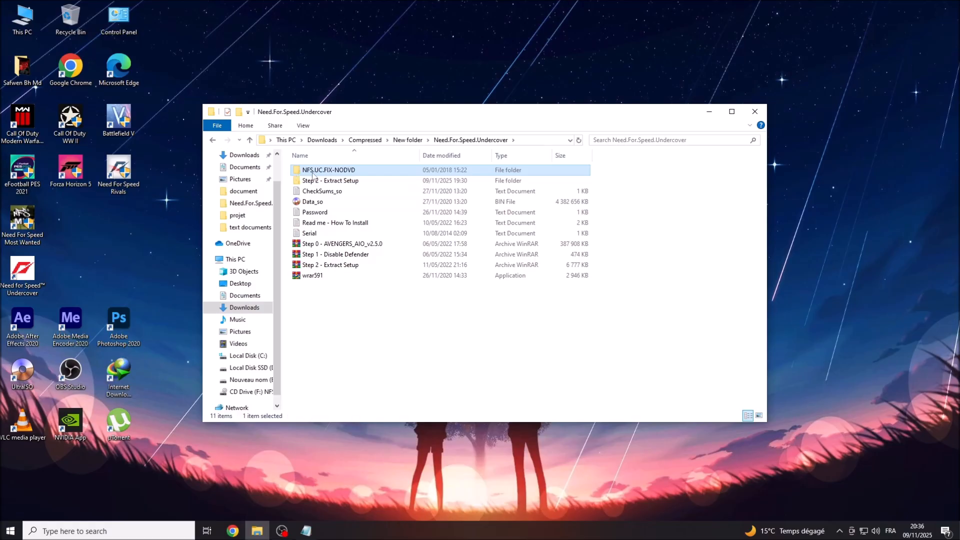
right_click(310, 173)
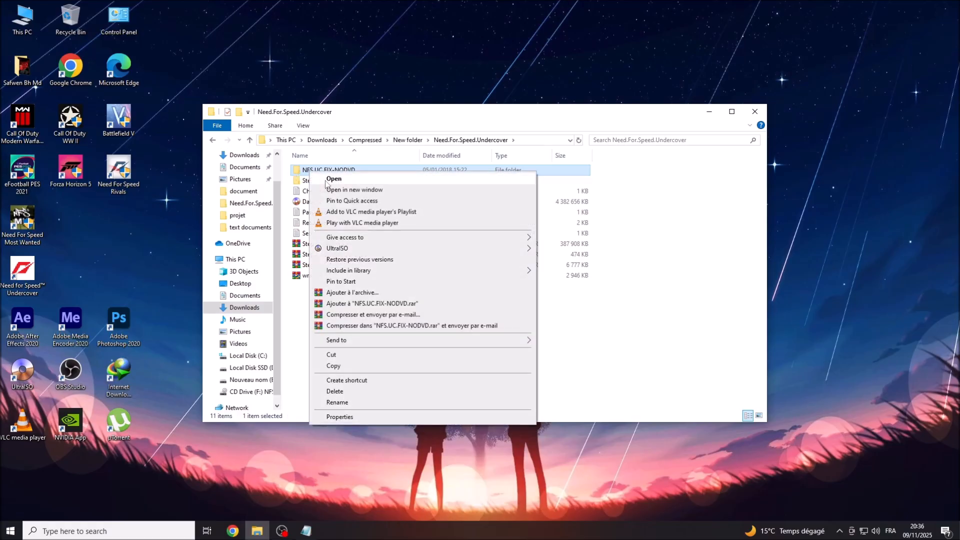
left_click(326, 179)
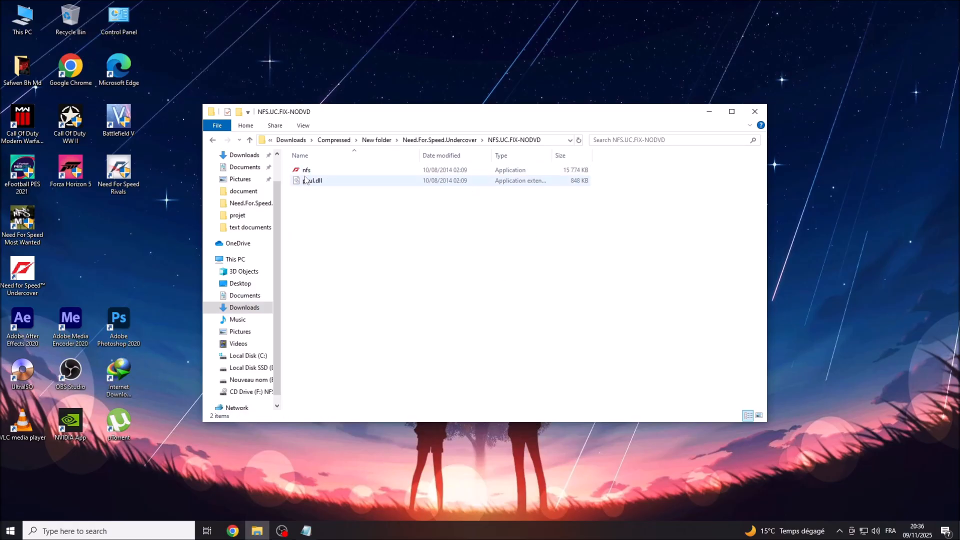
Copy nfs and paul.dll and close the Explorer window.
left_click_drag(309, 202, 314, 172)
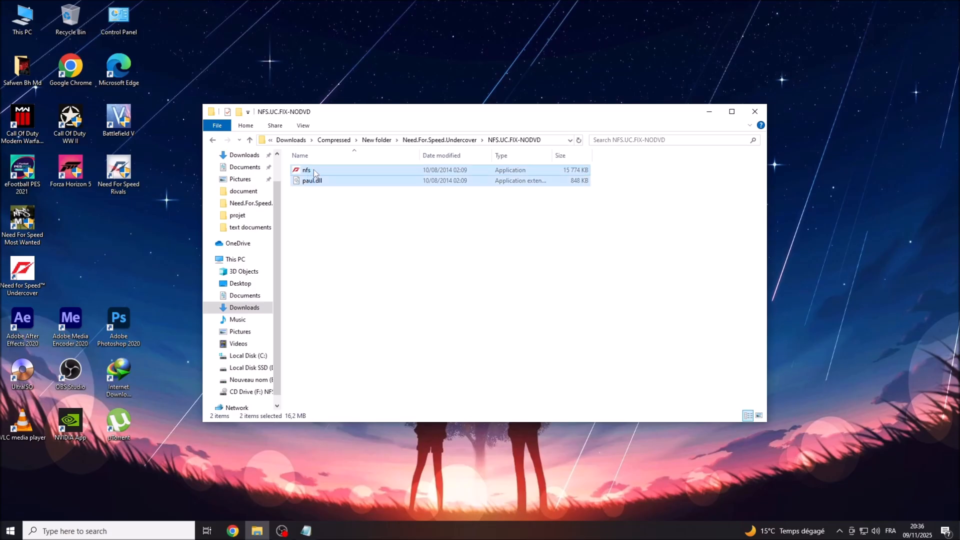
right_click(303, 170)
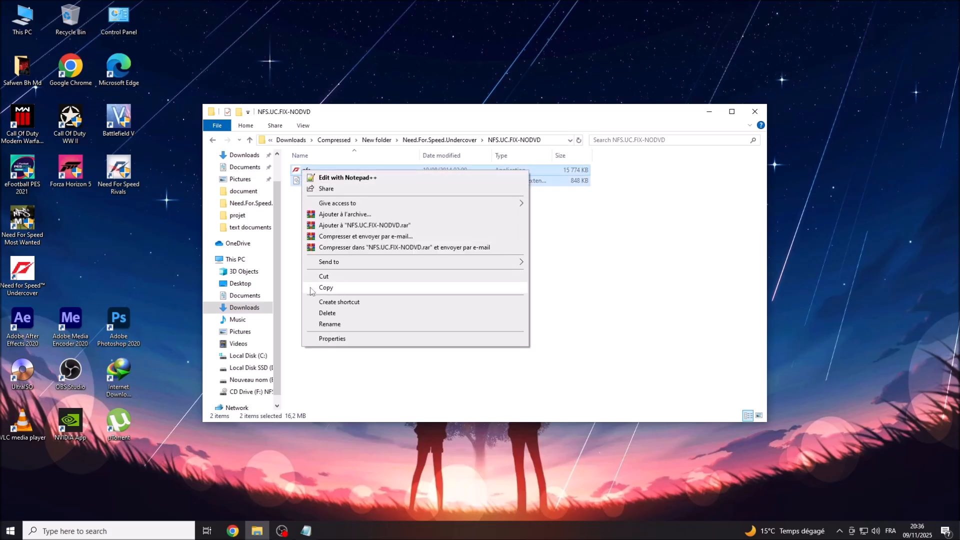
left_click(333, 289)
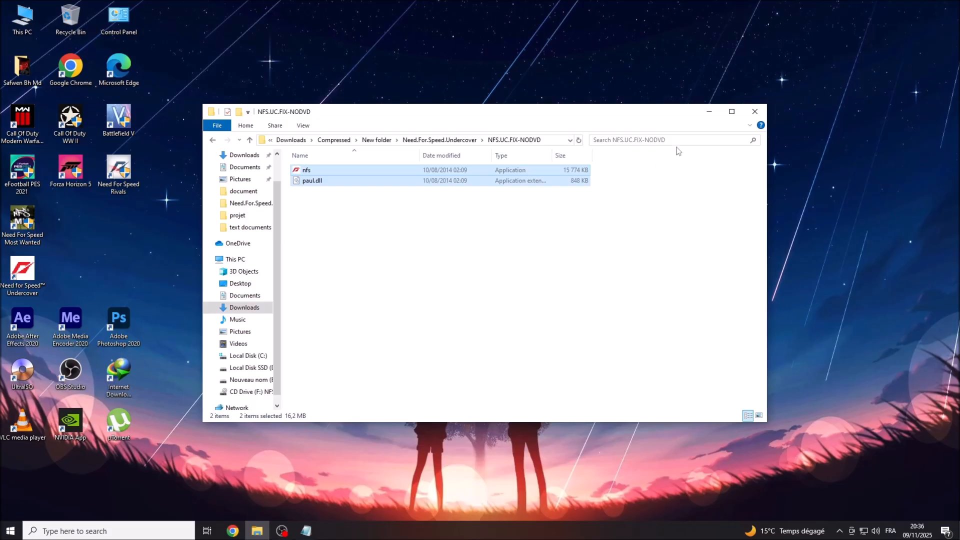
left_click(750, 115)
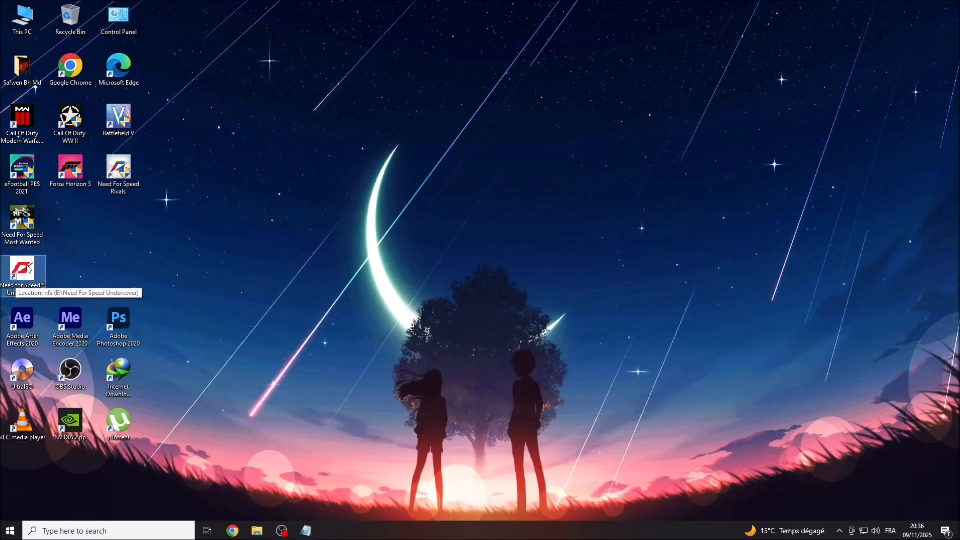
Paste nfs and paul.dll into the shortcut's install folder, replacing the original files.
right_click(27, 266)
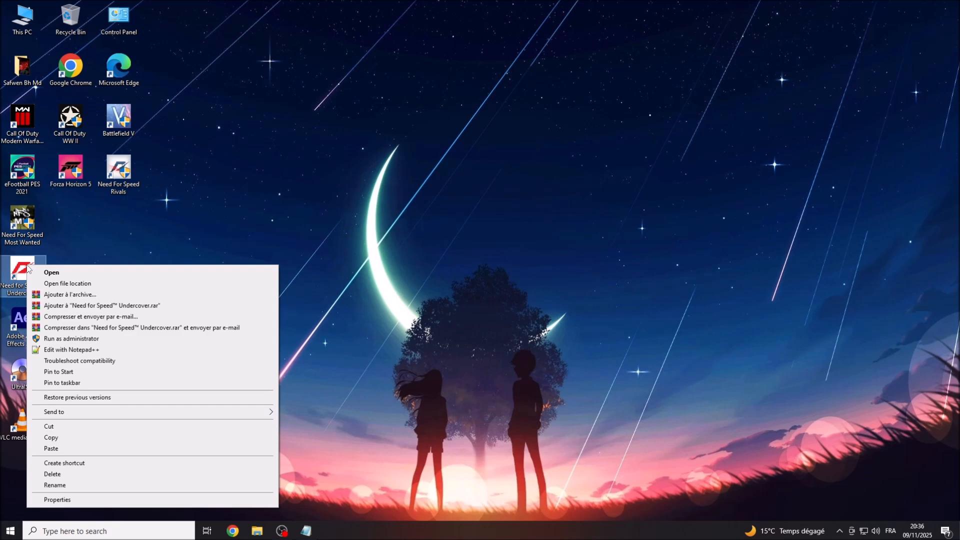
left_click(54, 284)
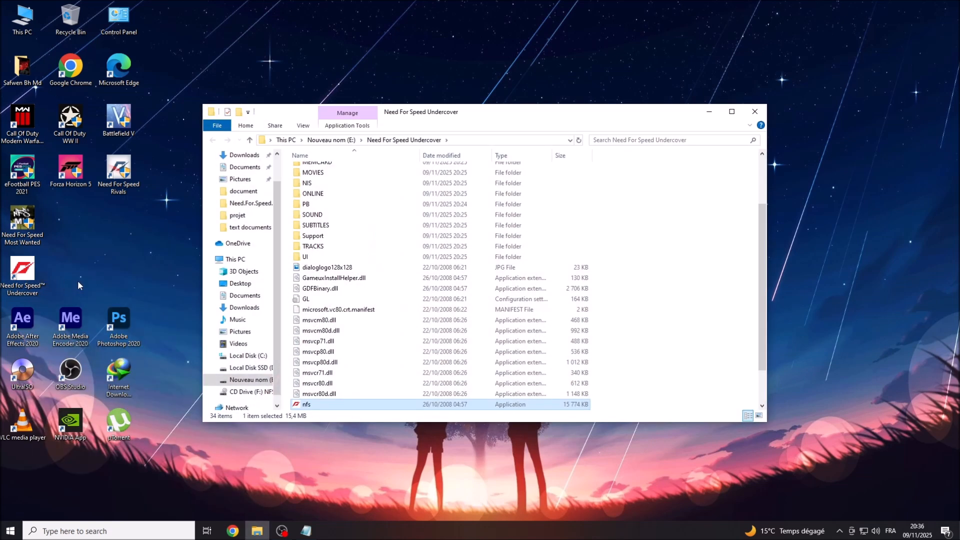
left_click(671, 229)
right_click(671, 229)
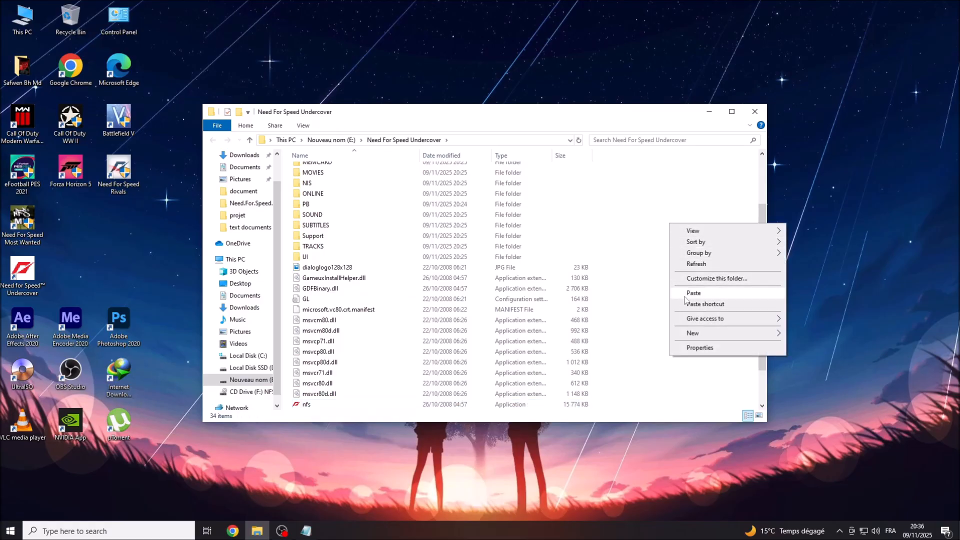
left_click(703, 294)
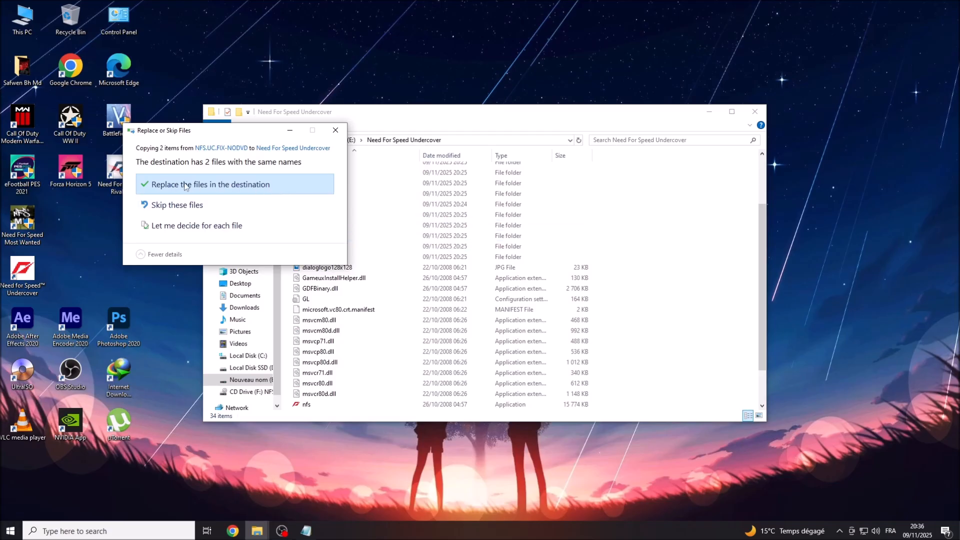
left_click(256, 186)
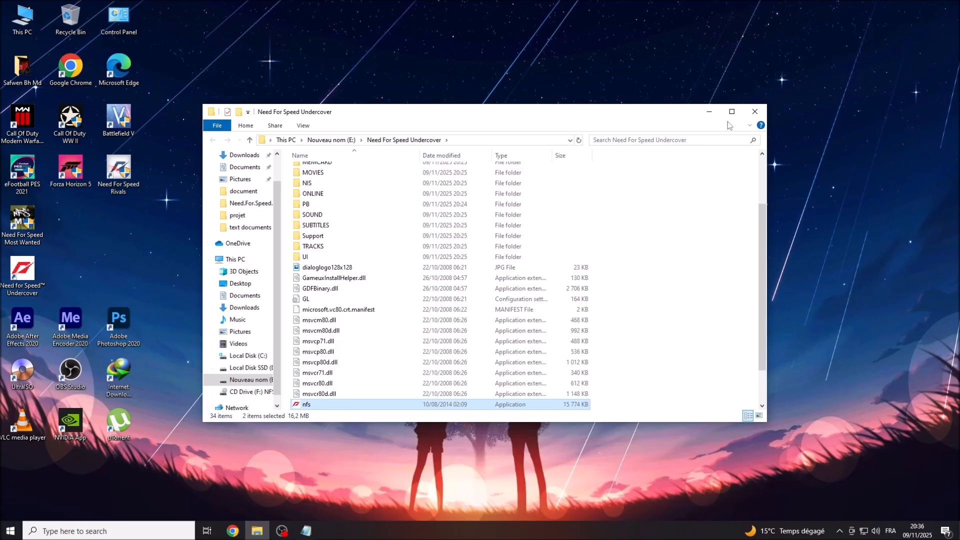
left_click(755, 113)
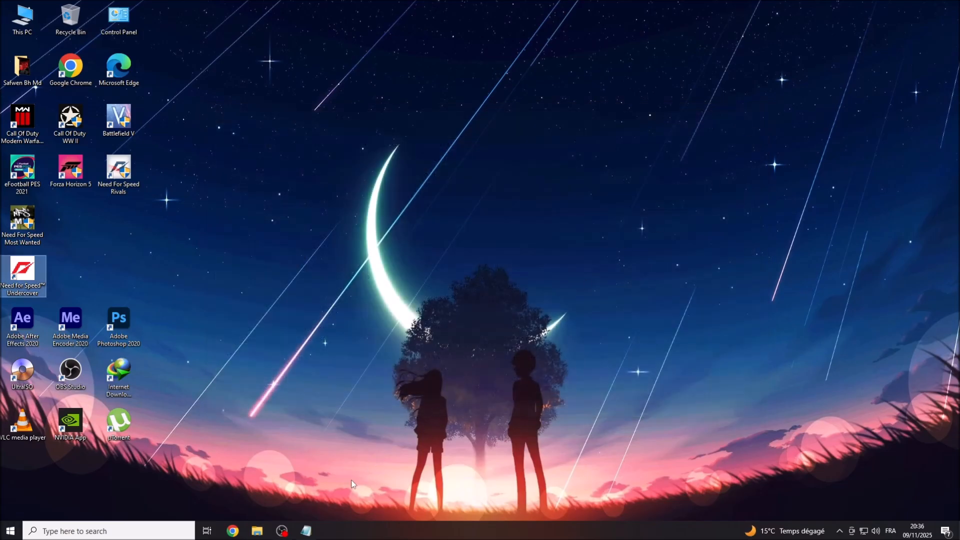
left_click(306, 530)
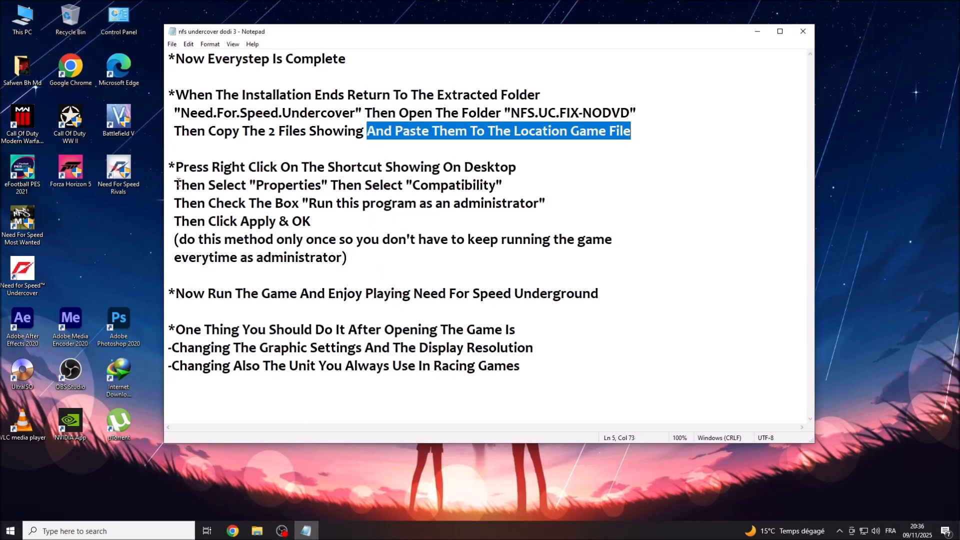
left_click_drag(177, 167, 518, 174)
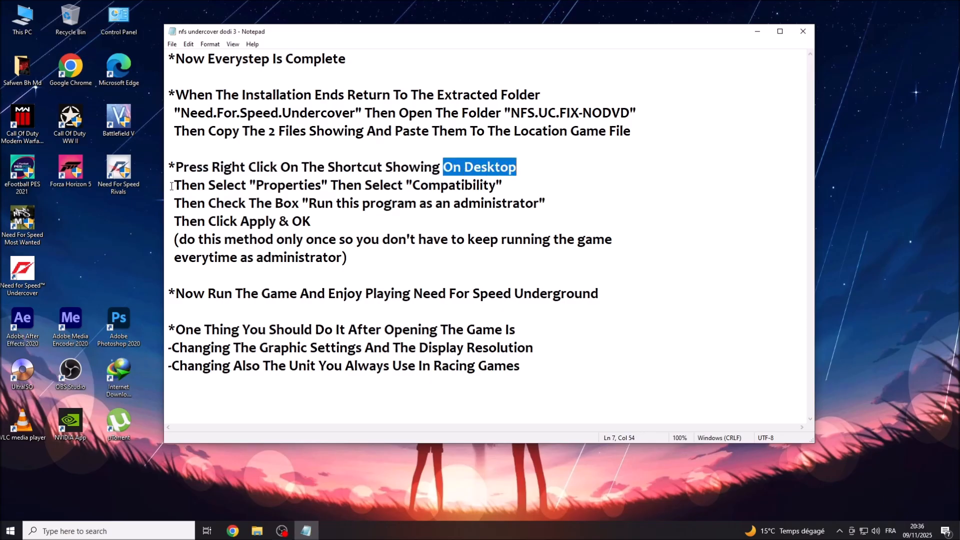
left_click_drag(175, 185, 495, 188)
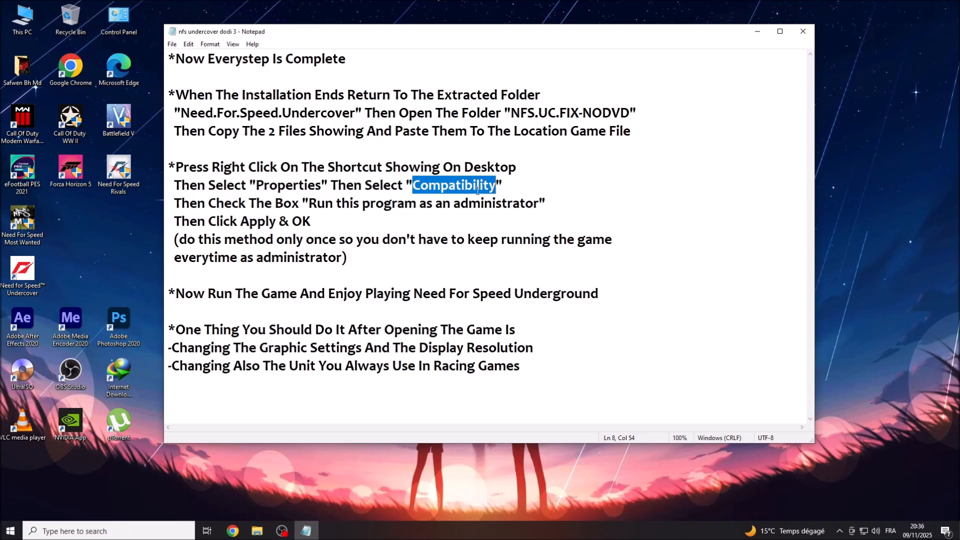
left_click_drag(176, 204, 538, 207)
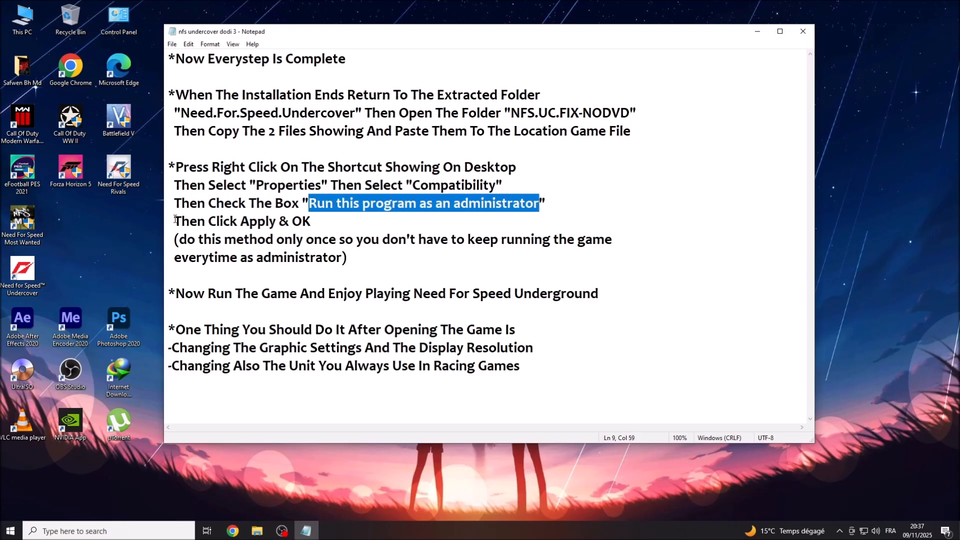
left_click_drag(175, 220, 313, 221)
left_click_drag(181, 241, 614, 240)
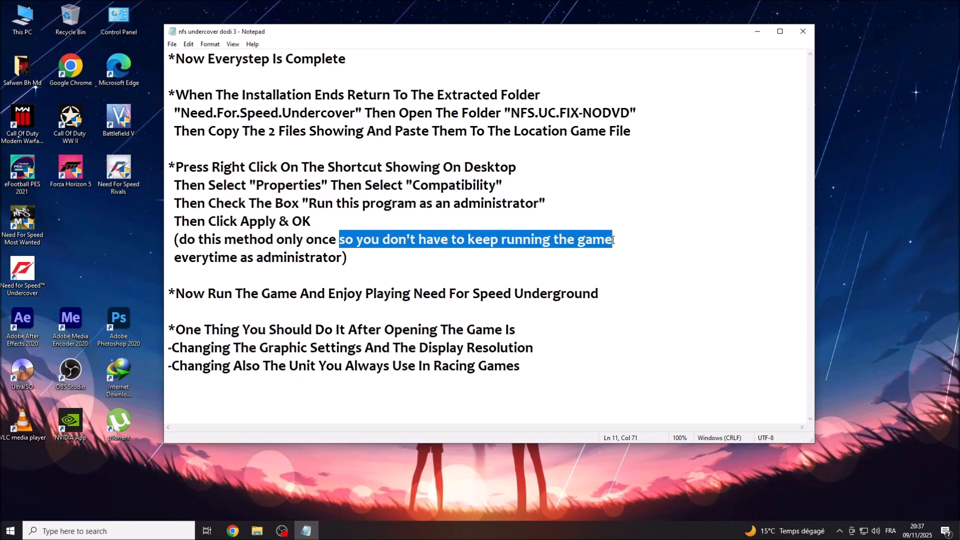
left_click_drag(177, 258, 343, 258)
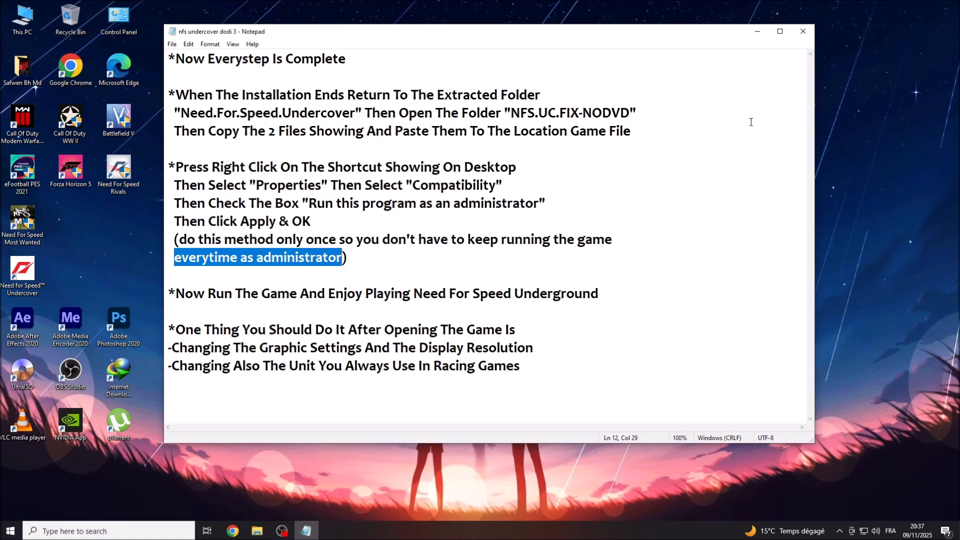
left_click(752, 35)
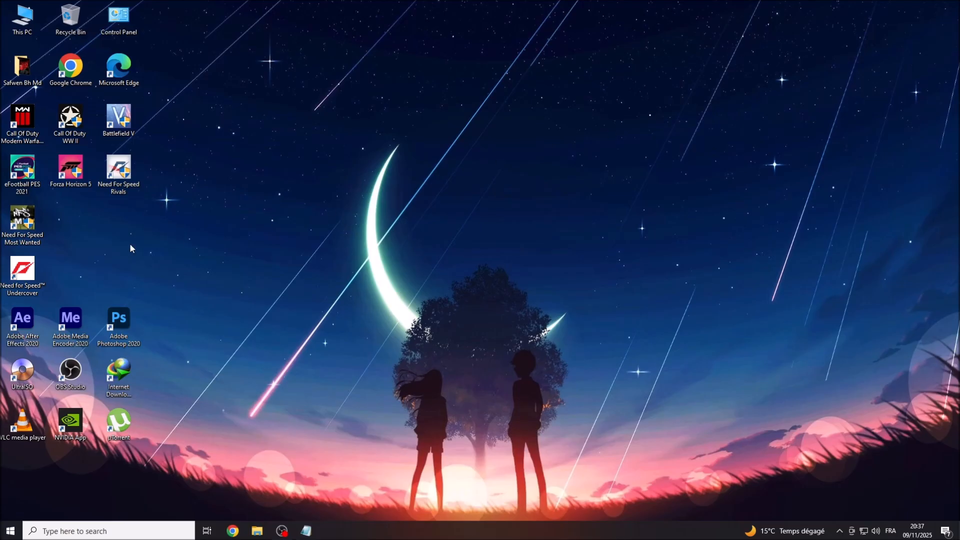
Tick Run this program as an administrator in the shortcut's Compatibility properties, then restore Notepad.
right_click(16, 275)
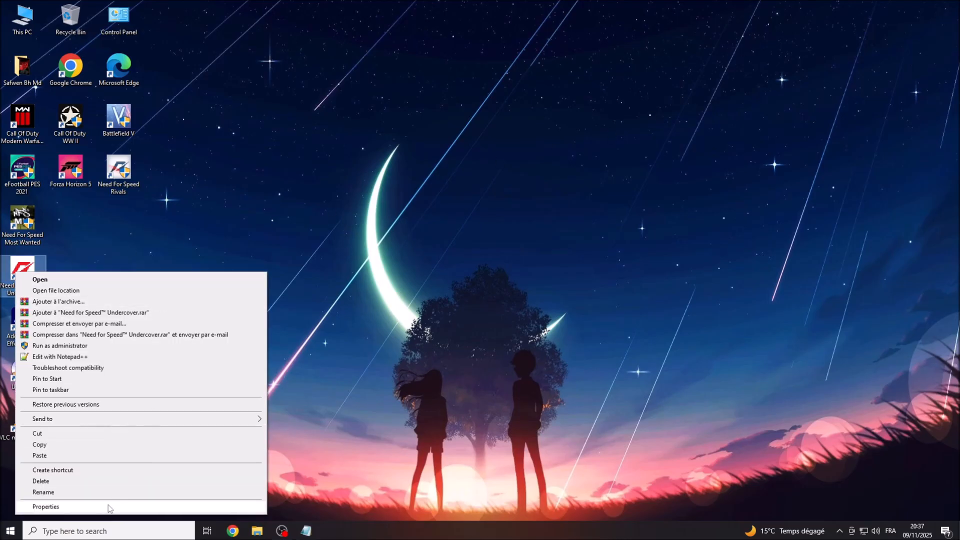
left_click(36, 507)
left_click_drag(122, 251, 326, 127)
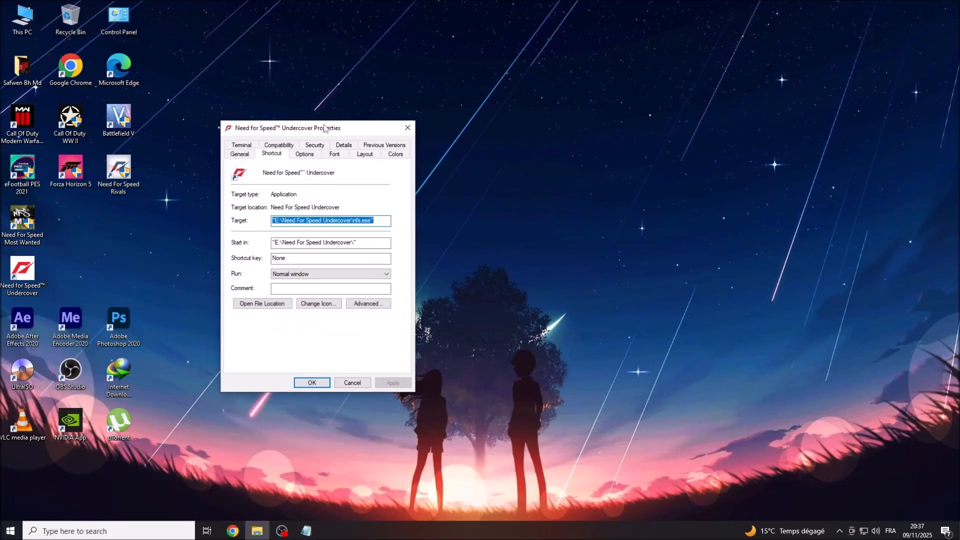
left_click(277, 146)
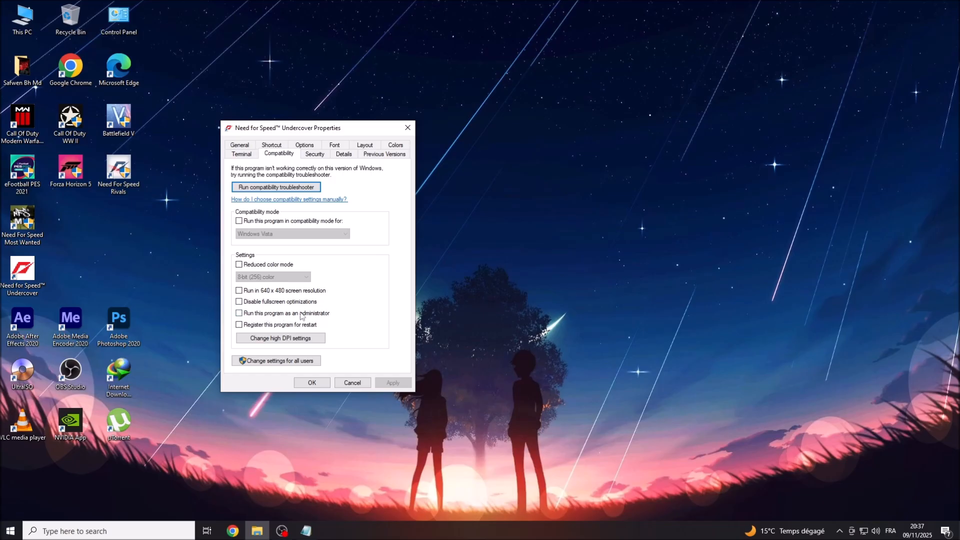
left_click(239, 313)
left_click(386, 384)
left_click(303, 383)
left_click(307, 530)
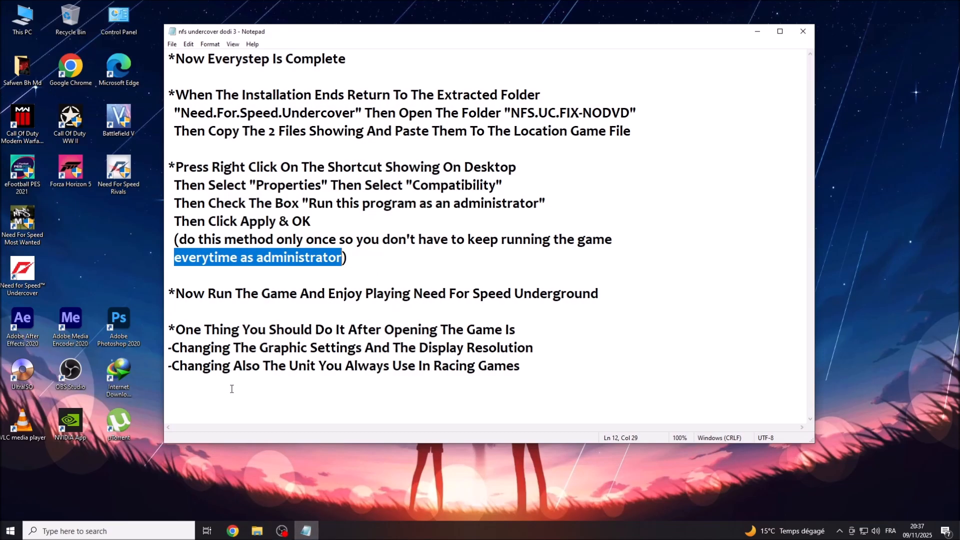
Add ' :)))' to the end of the Underground line.
left_click_drag(177, 299, 598, 295)
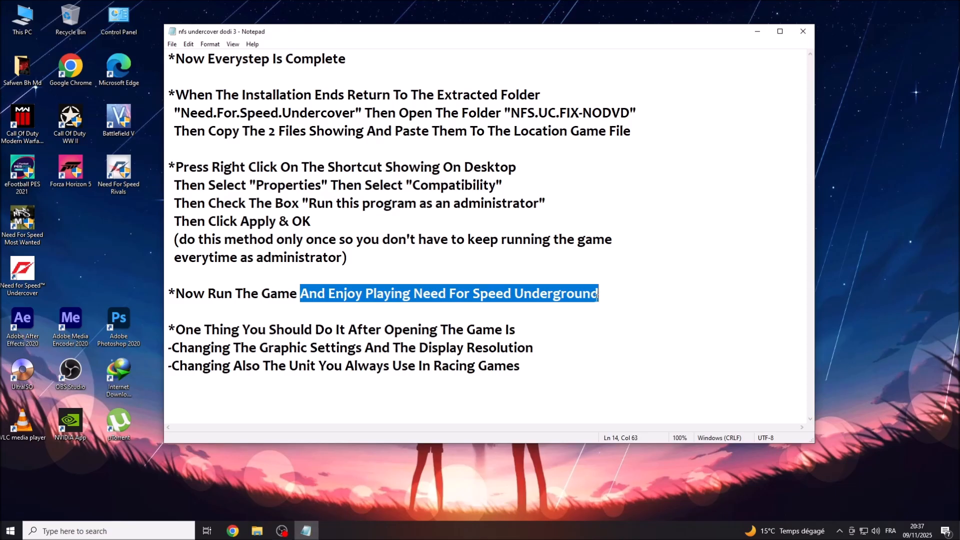
left_click(601, 295)
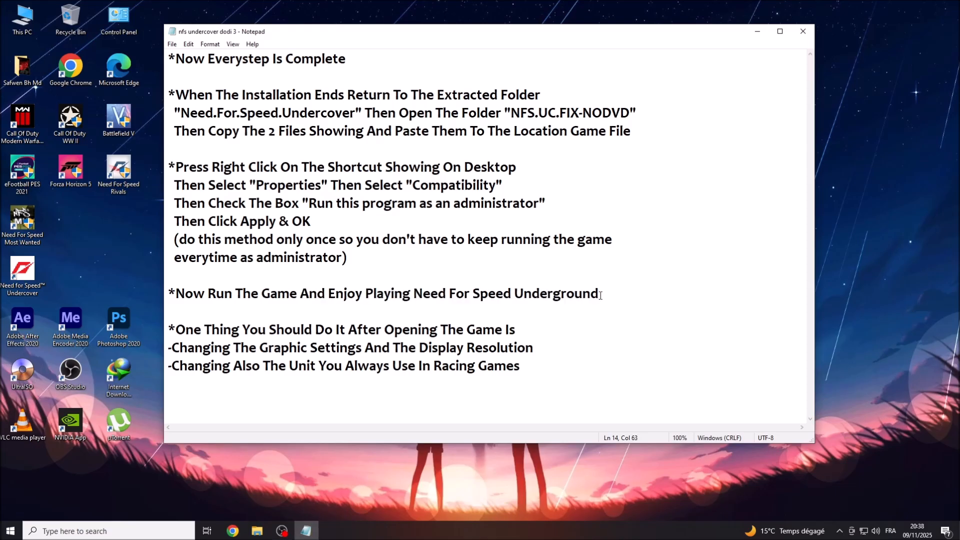
type(":)))")
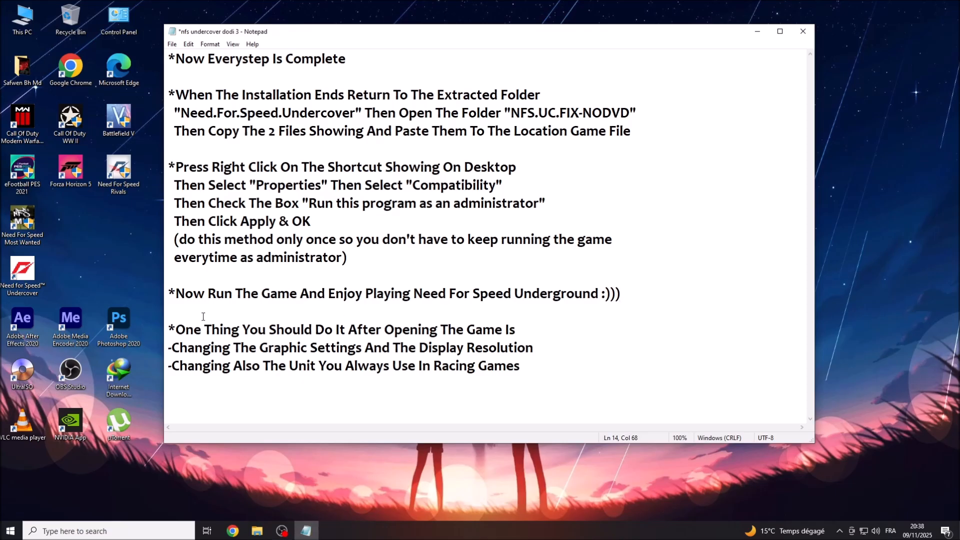
Review the remaining tips, end the Racing Games line with ':))', and minimize Notepad.
left_click_drag(177, 330, 517, 328)
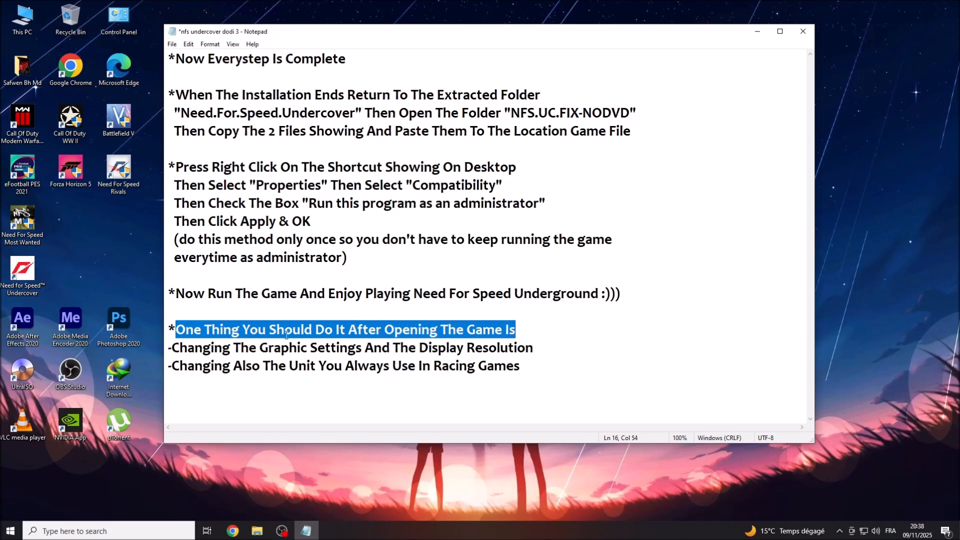
left_click(172, 348)
left_click_drag(223, 347, 515, 348)
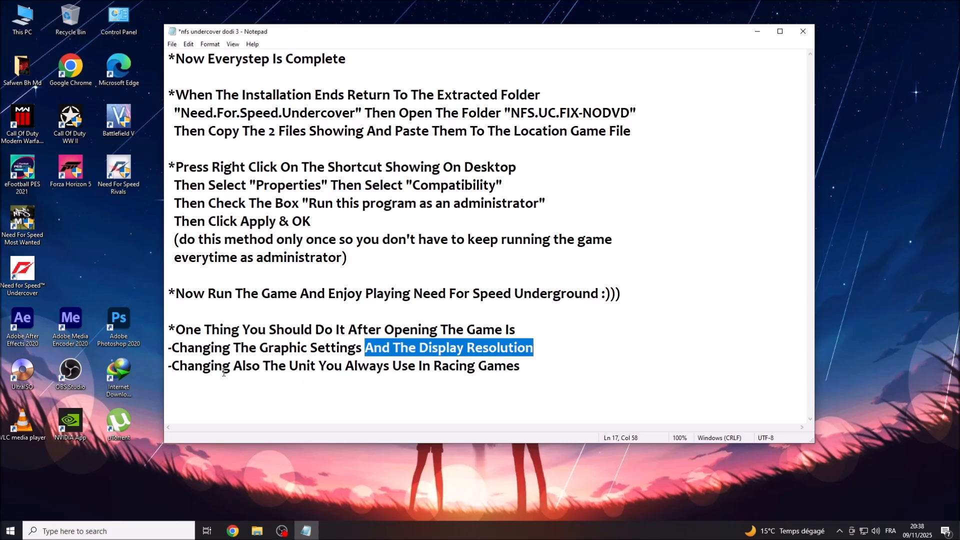
left_click_drag(172, 366, 507, 366)
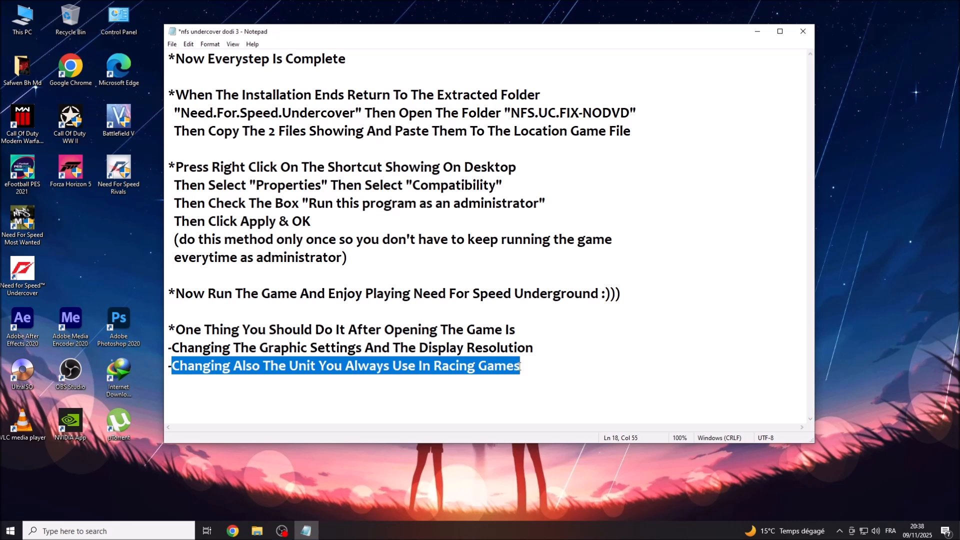
left_click(519, 367)
left_click_drag(263, 366, 515, 367)
left_click(522, 368)
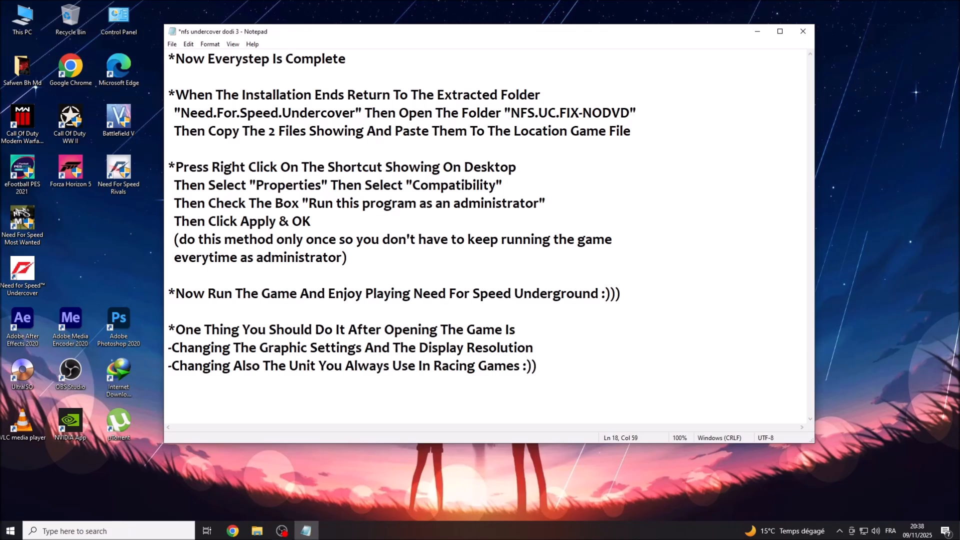
left_click(758, 35)
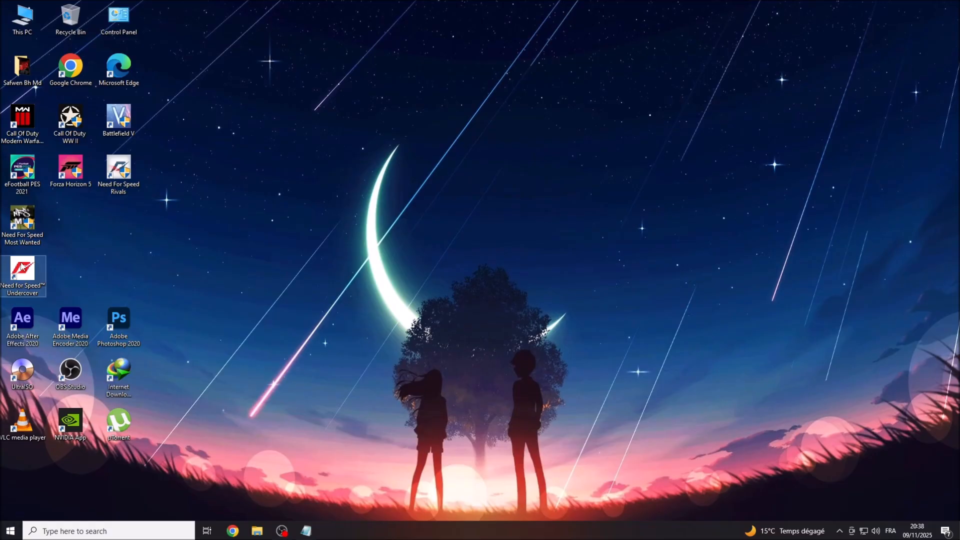
right_click(21, 268)
Launch the game and set Graphic Preferences resolution to 1920x1080.
left_click(43, 272)
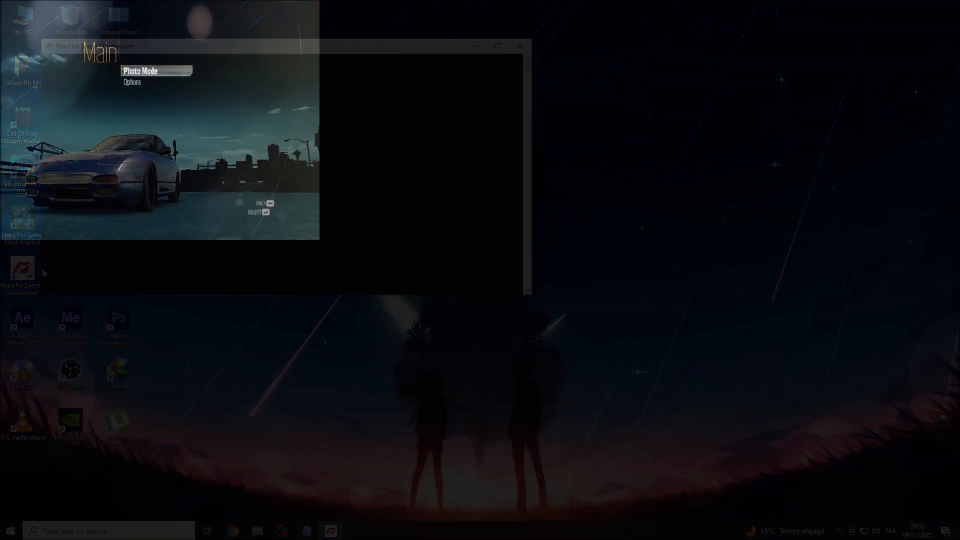
key("Down")
key("Return")
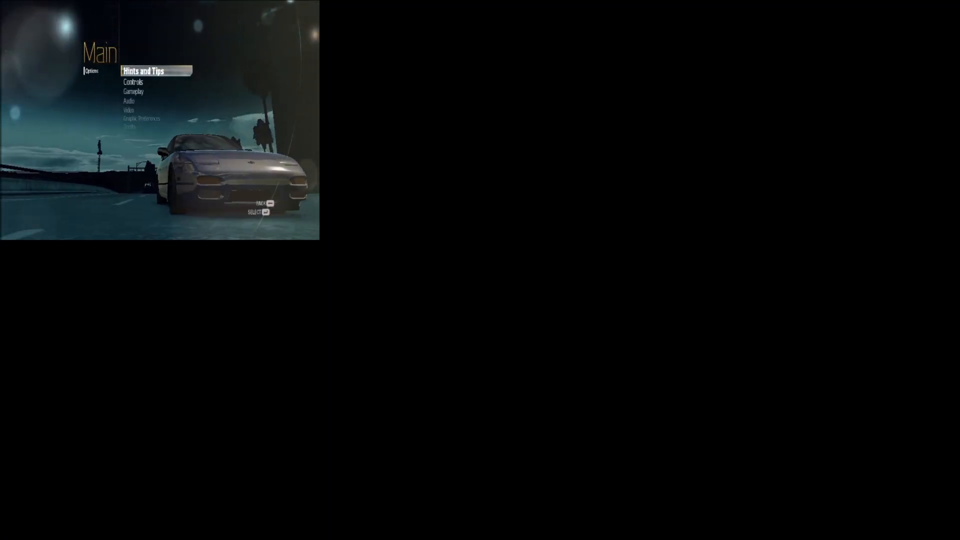
key("Down")
key("Down")
key("Down")
key("Down")
key("Down")
key("Return")
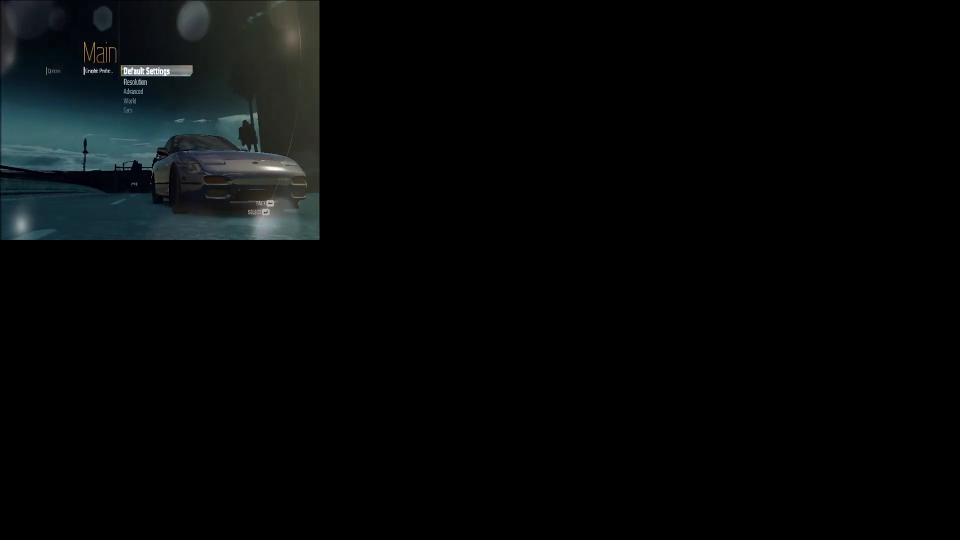
key("Down")
key("Return")
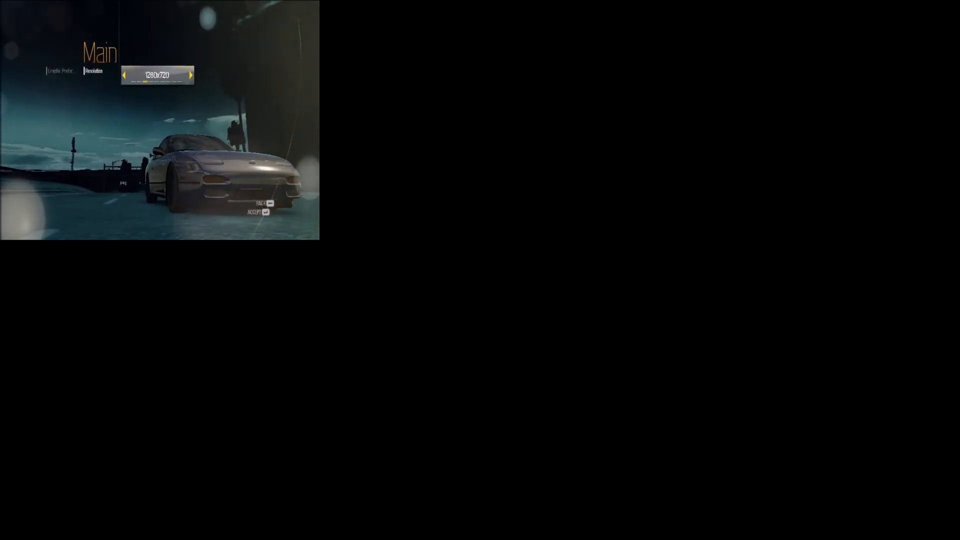
key("Right")
key("Right")
key("Right")
key("Right")
key("Right")
key("Right")
key("Return")
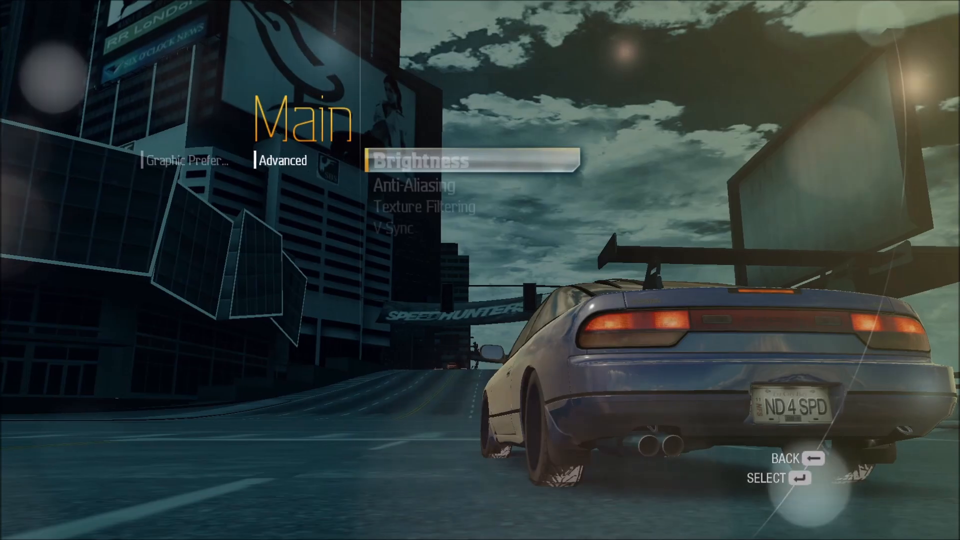
Leave Texture Filtering at Bilinear and lower the Brightness to 46%.
key("Down")
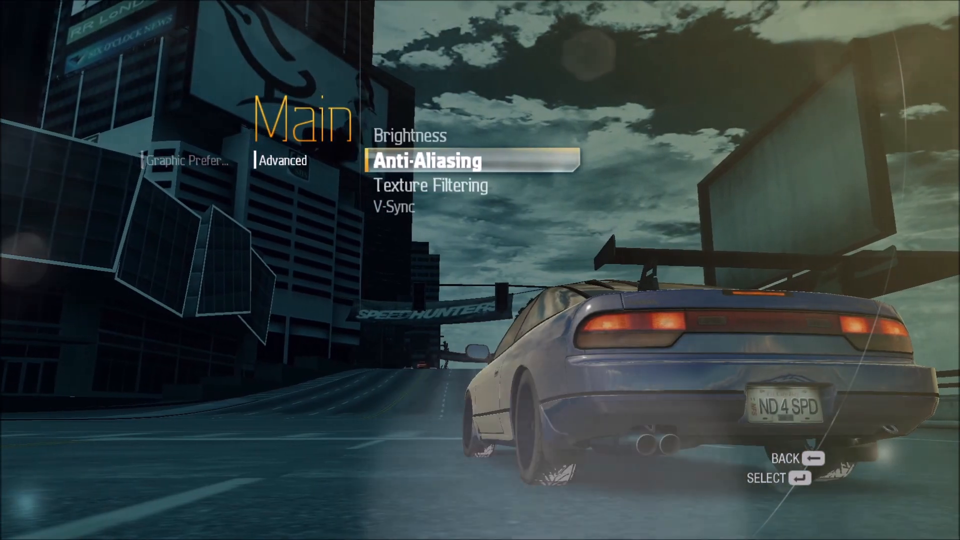
key("Down")
key("Return")
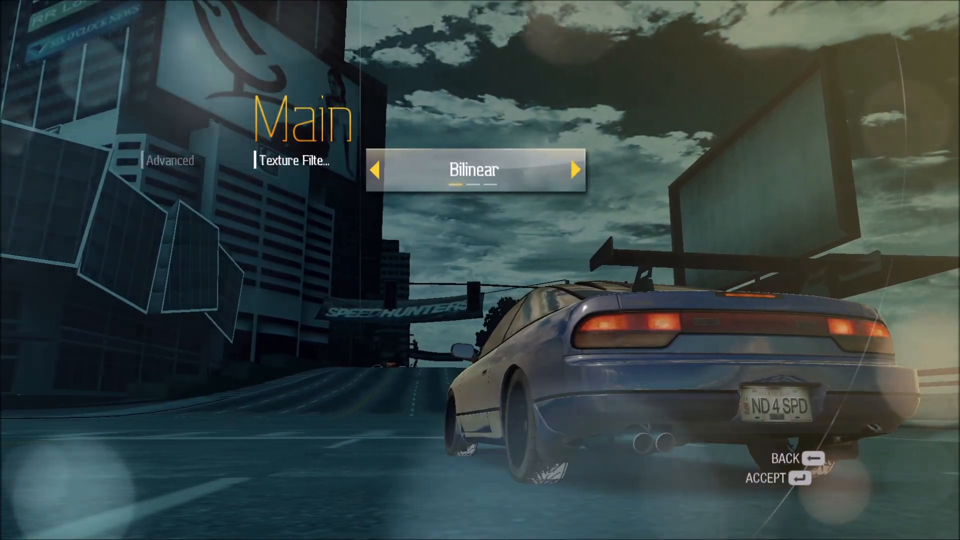
key("Return")
key("Down")
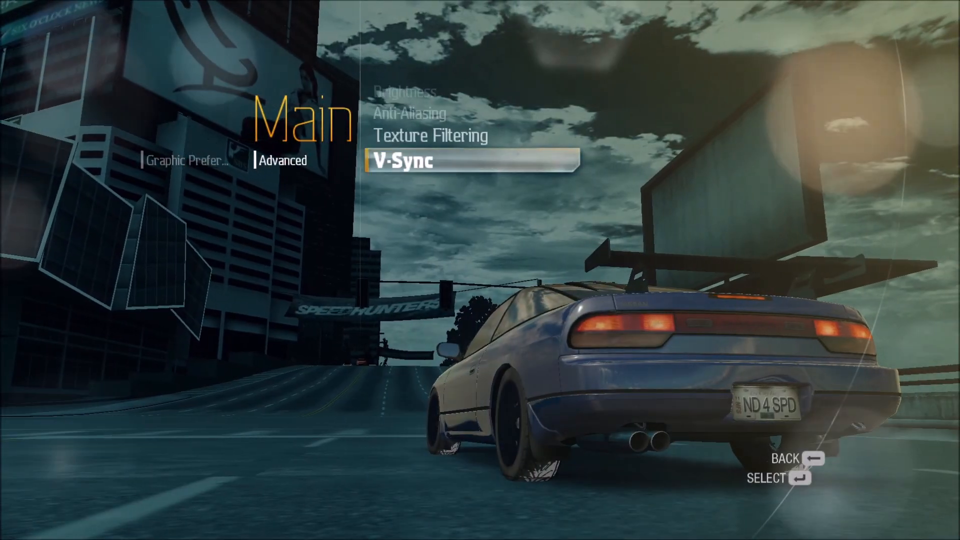
key("Up")
key("Up")
key("Up")
key("Return")
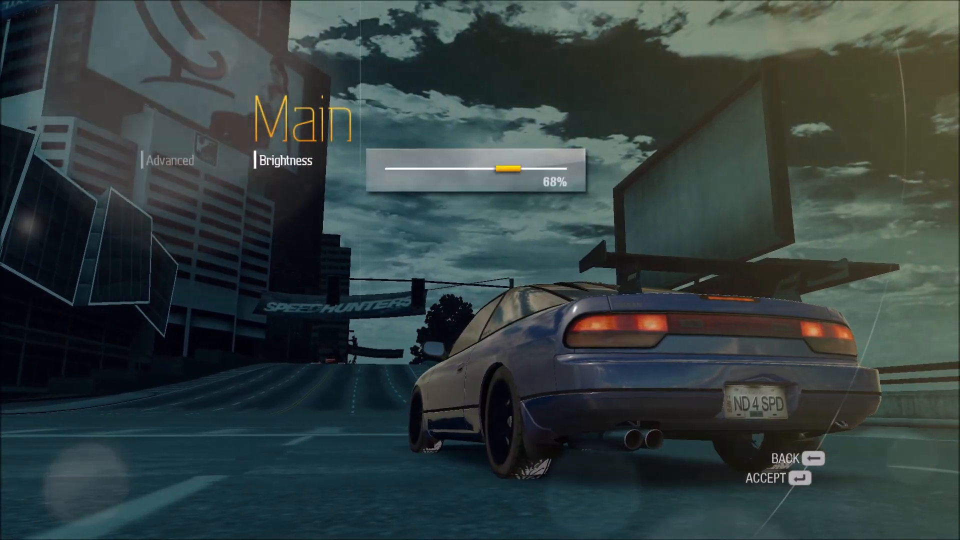
key("Left")
key("Left")
key("Left")
key("Left")
key("Left")
key("Left")
key("Left")
key("Left")
key("Left")
key("Left")
key("Left")
key("Left")
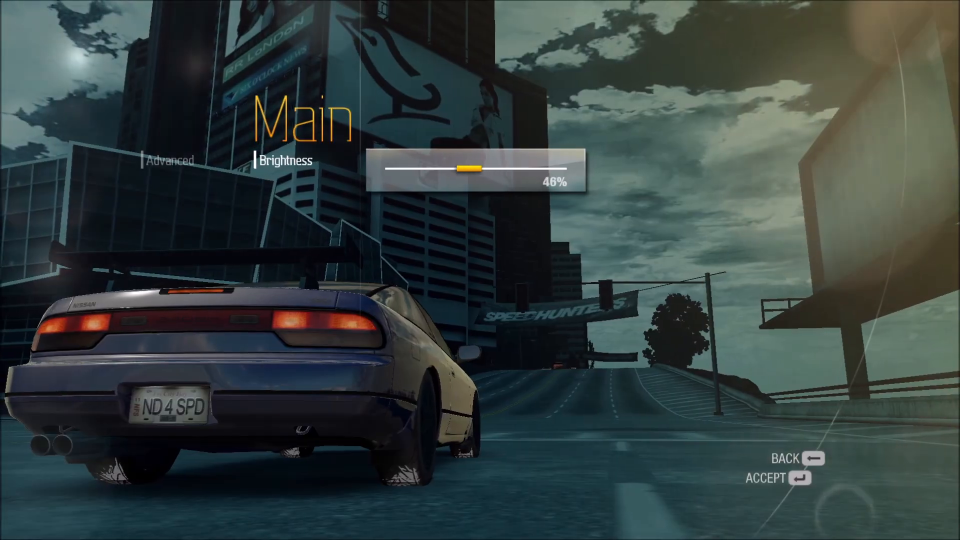
key("Right")
key("Right")
key("Return")
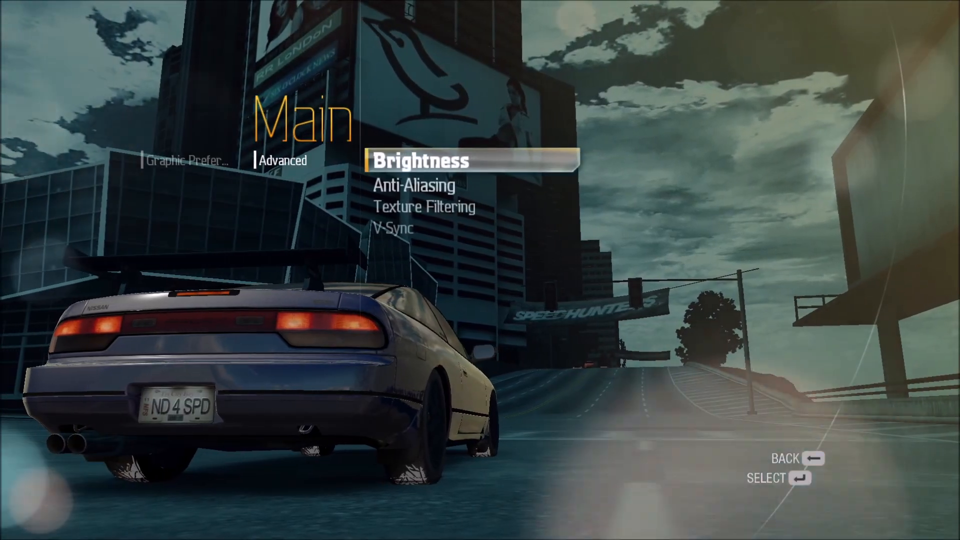
Set Anti-Aliasing to 4X.
key("Down")
key("Return")
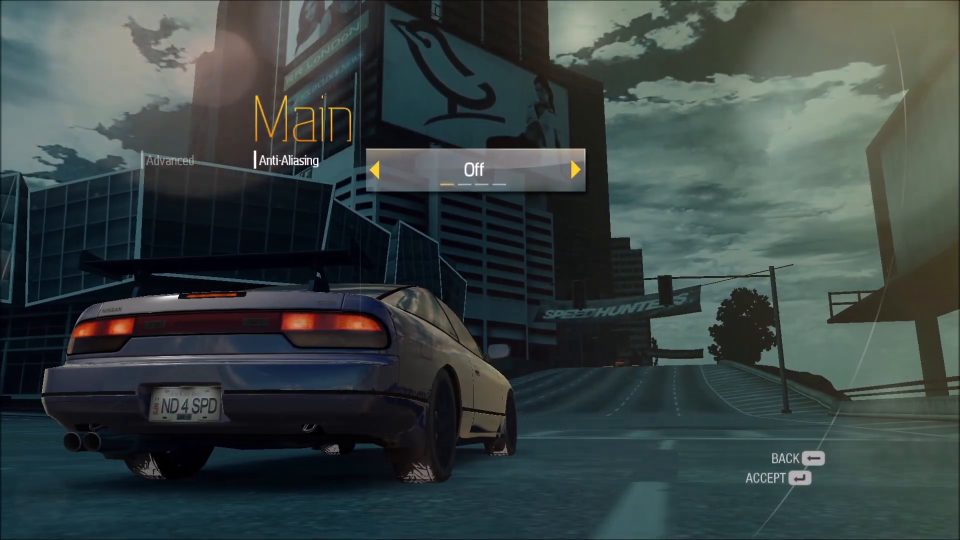
key("Right")
key("Right")
key("Left")
key("Right")
key("Return")
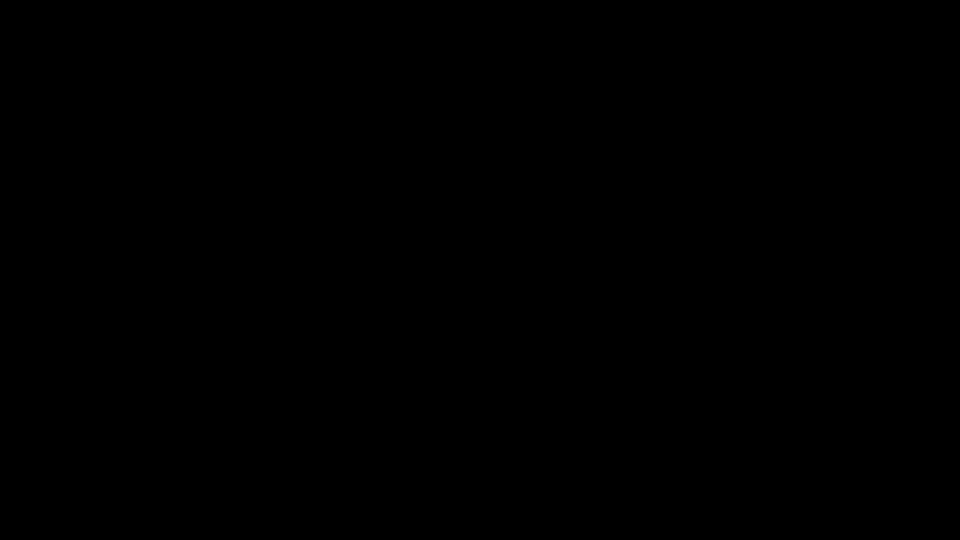
Set World Detail to High under the World graphics settings.
key("Down")
key("BackSpace")
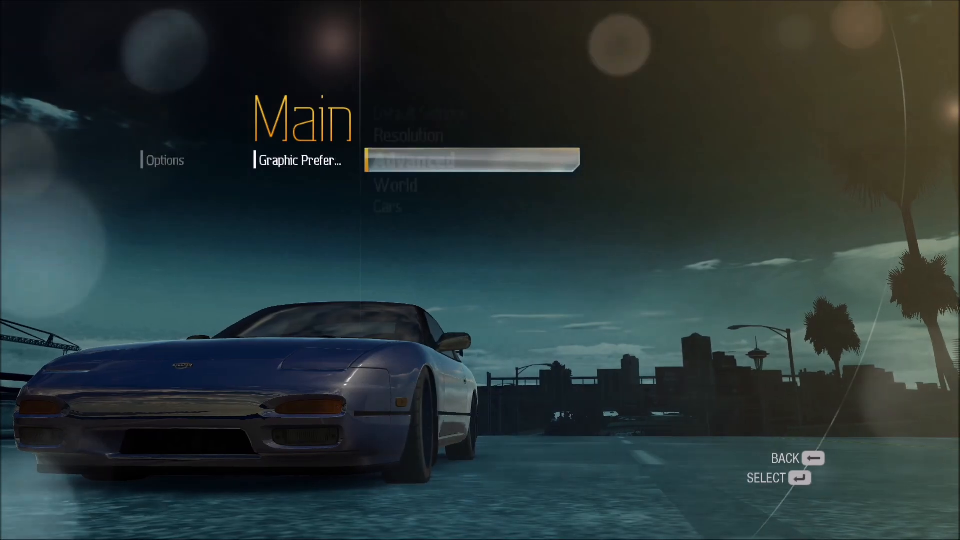
key("Down")
key("Return")
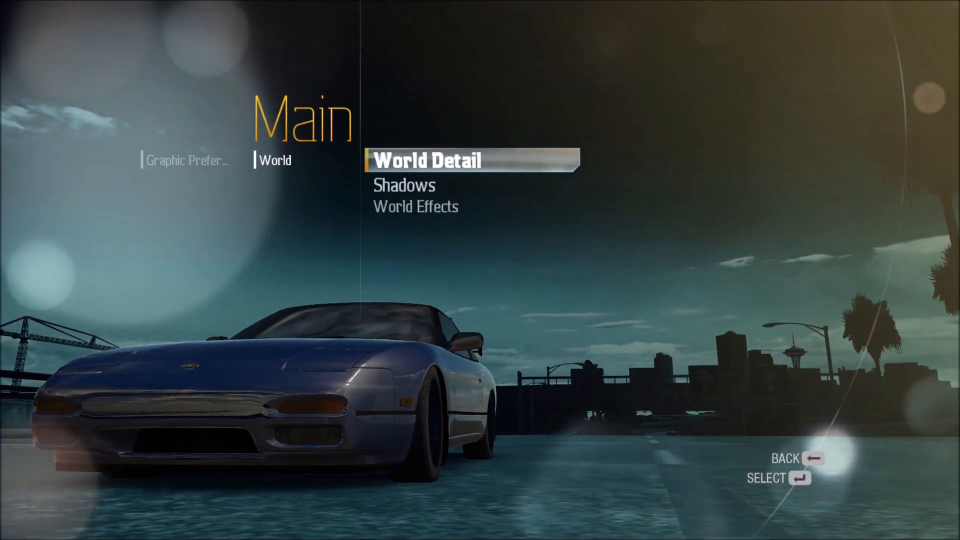
key("Return")
key("Right")
key("Right")
key("Return")
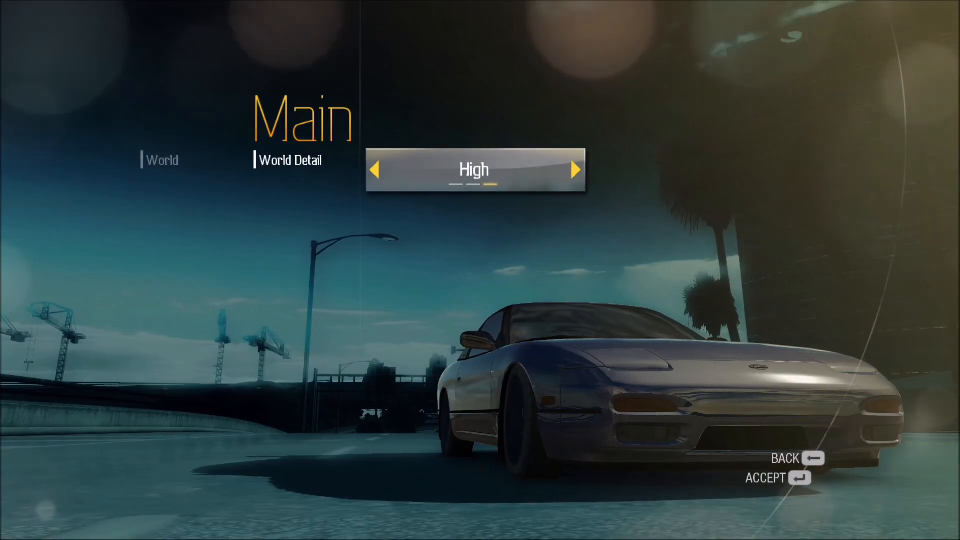
key("BackSpace")
key("BackSpace")
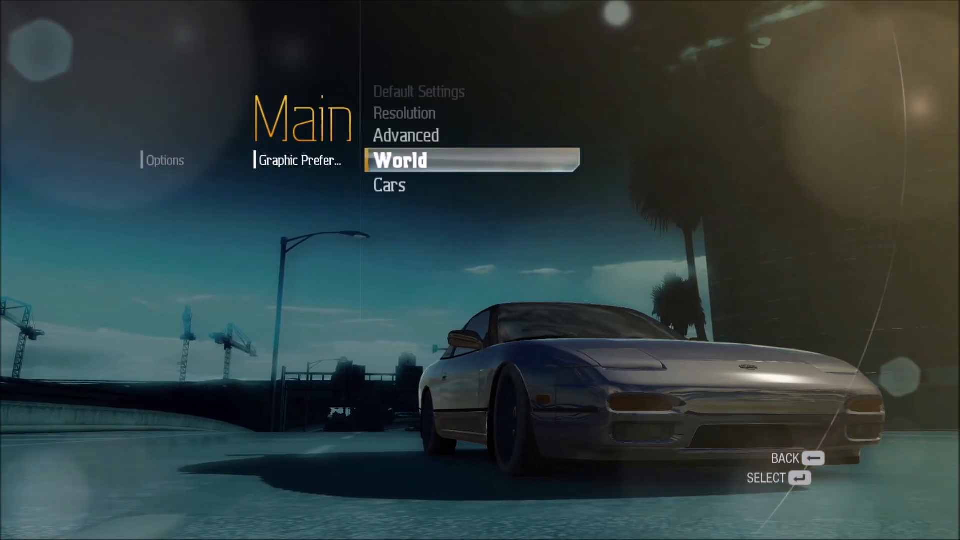
Set Car Effects to High under the Cars graphics settings.
key("Down")
key("Return")
key("Return")
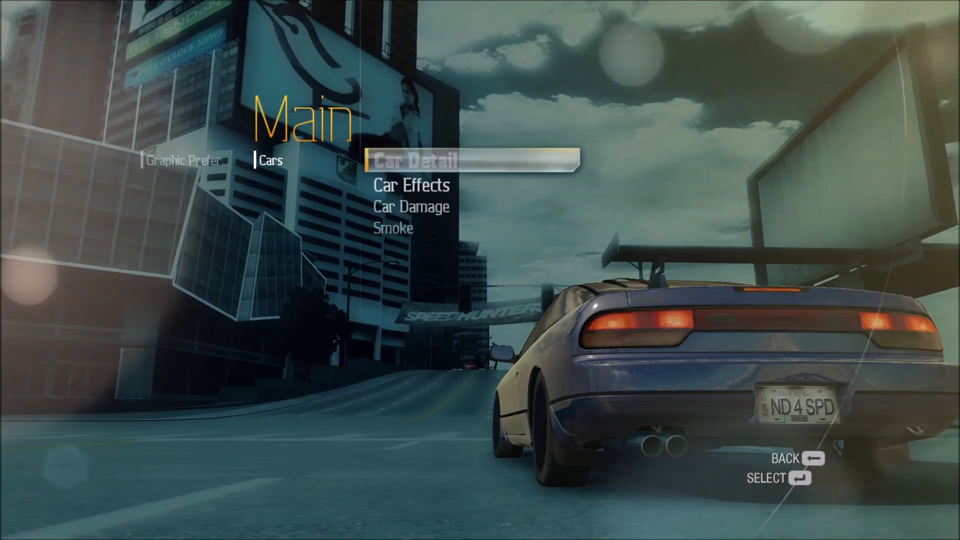
key("BackSpace")
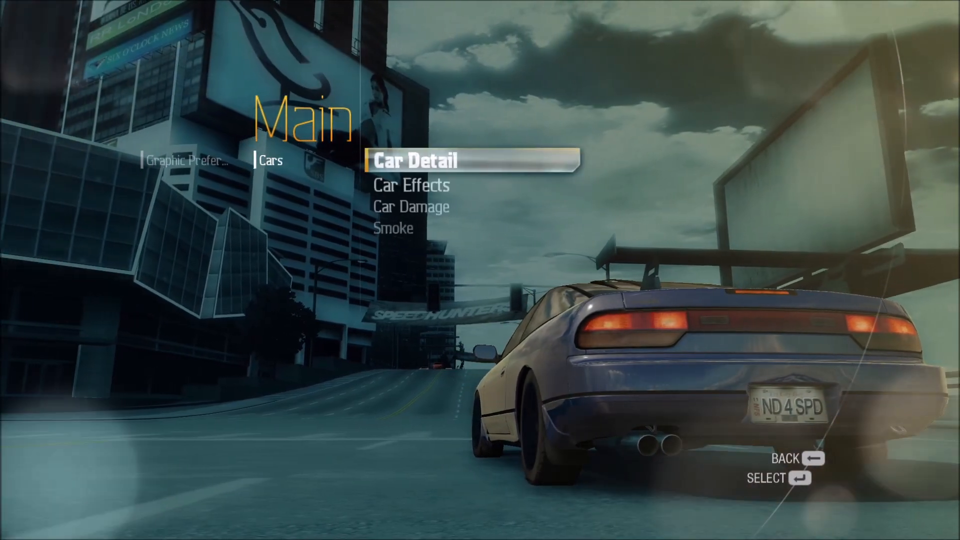
key("Down")
key("Return")
key("Right")
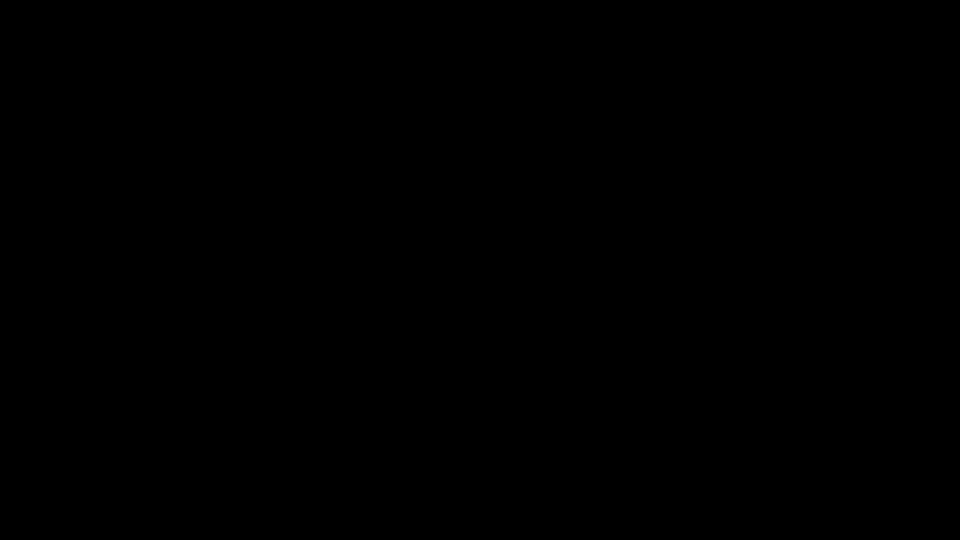
Back out from the Cars settings to the main Options and open Gameplay.
key("Down")
key("Down")
key("Up")
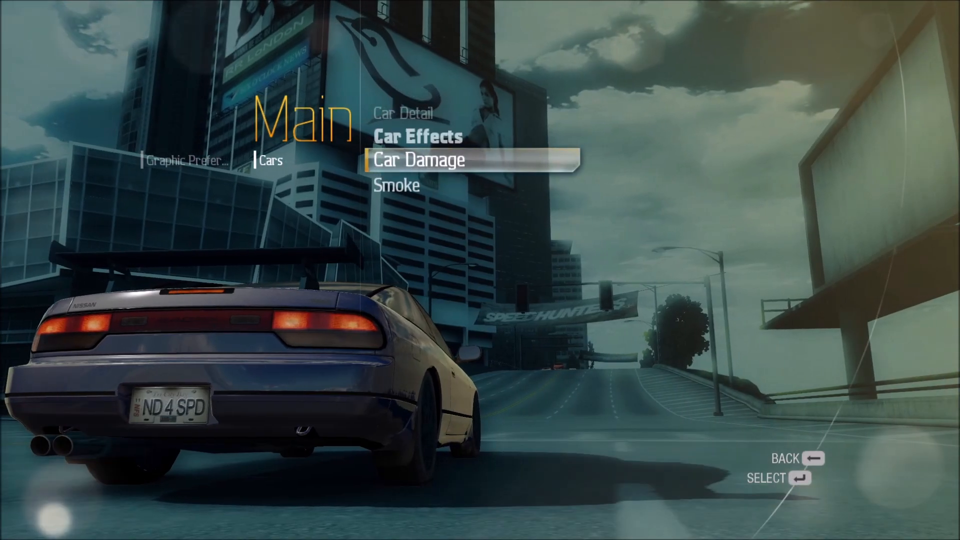
key("Up")
key("Up")
key("BackSpace")
key("Up")
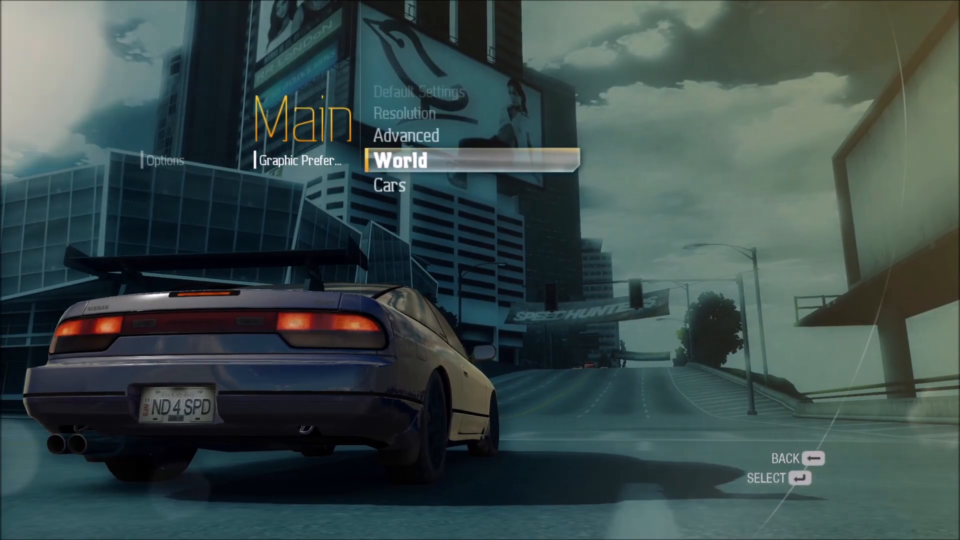
key("Up")
key("Up")
key("BackSpace")
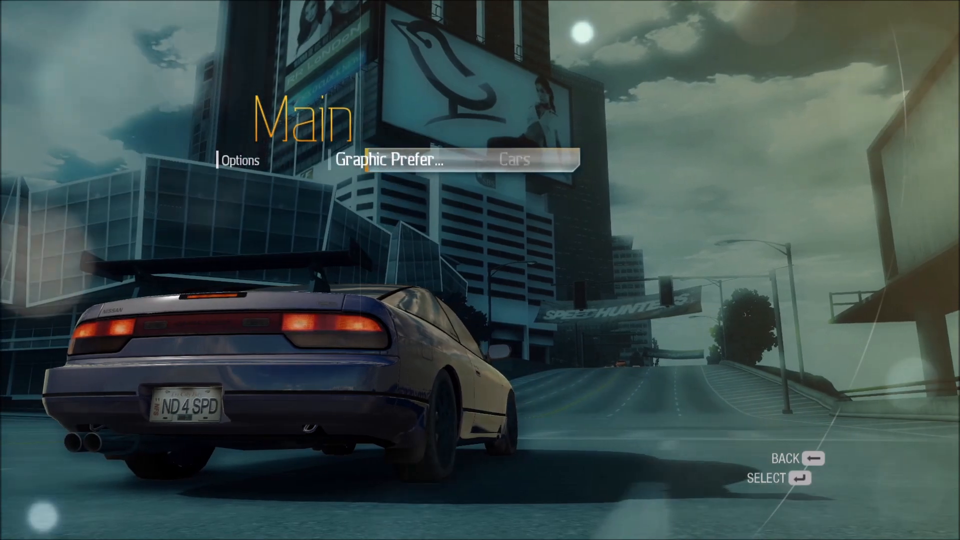
key("Up")
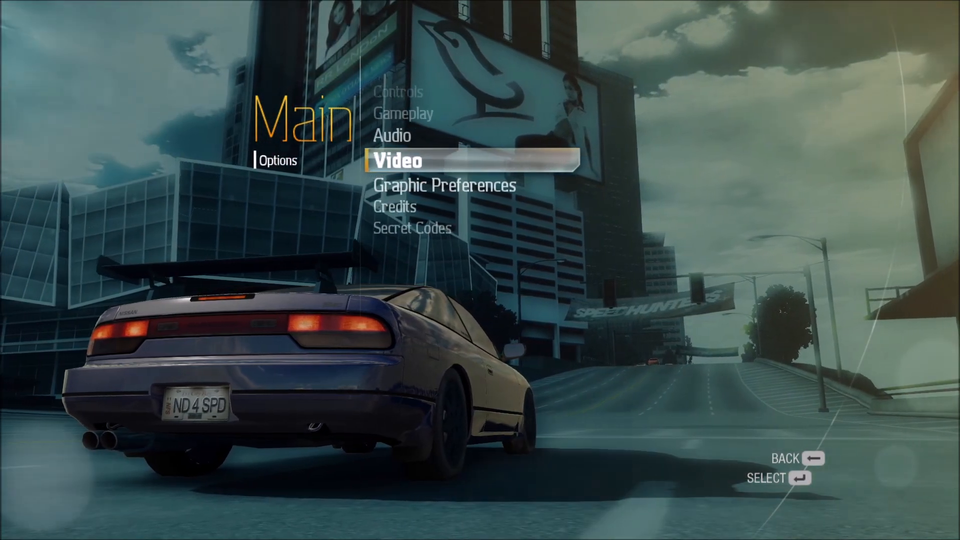
key("Up")
key("Up")
key("Return")
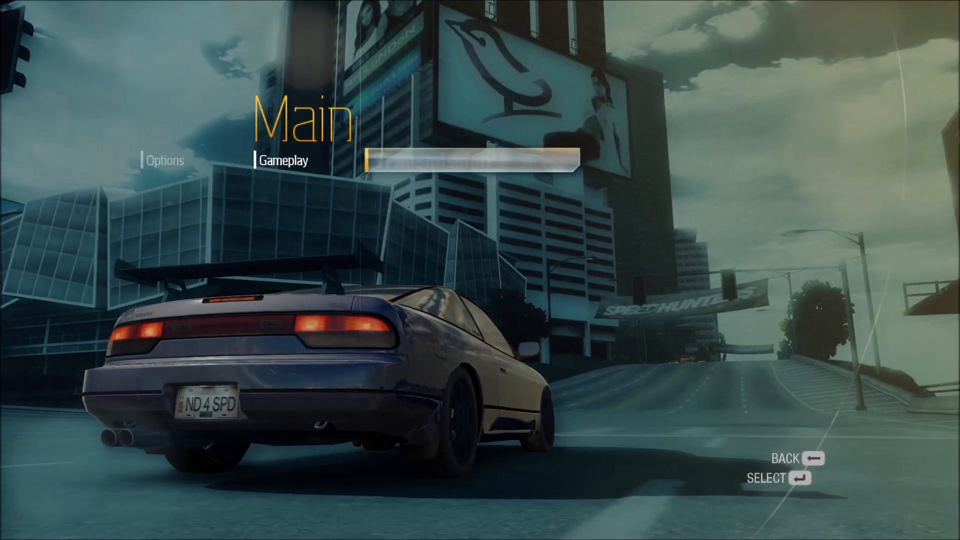
Switch the speed Units from Imperial to Metric.
key("Down")
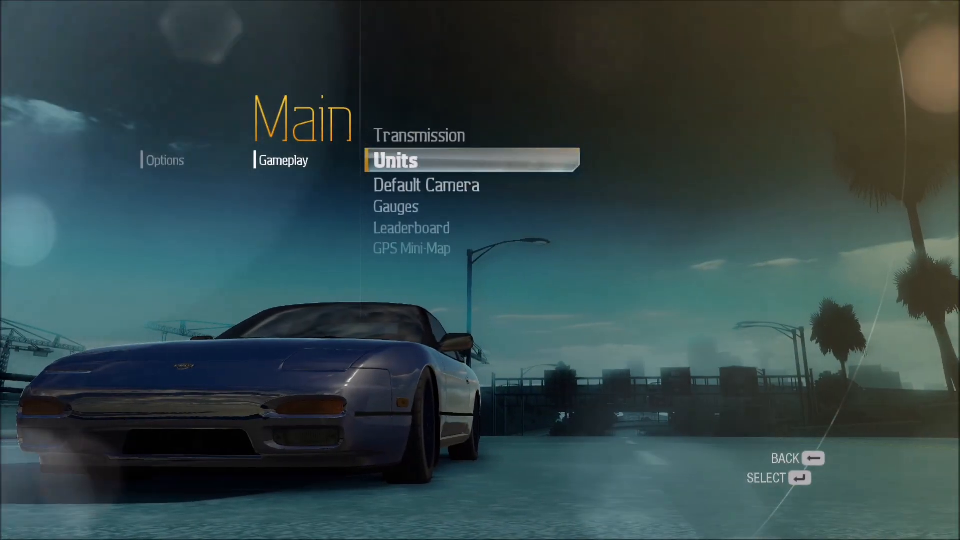
key("Return")
key("Right")
key("Return")
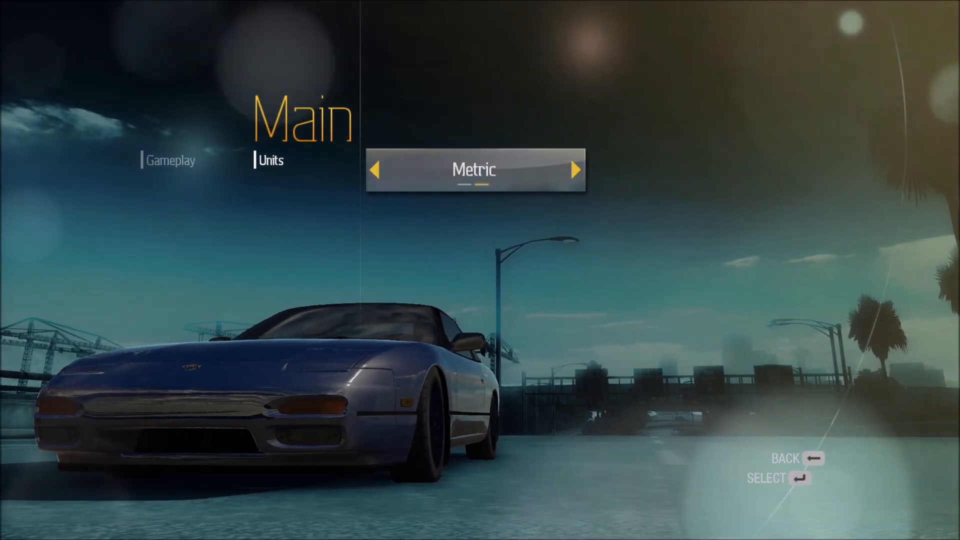
Leave Transmission on Manual and exit the pause menu to resume driving.
key("Up")
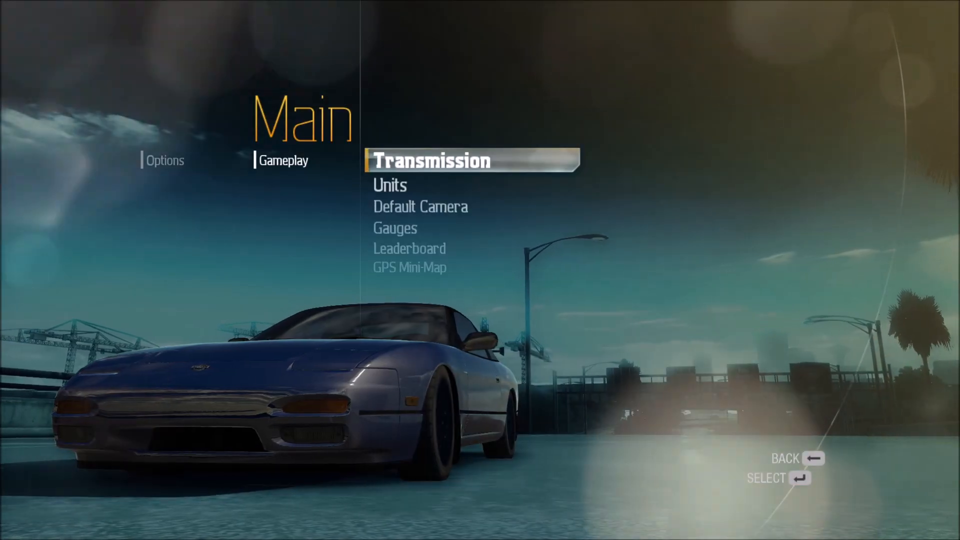
key("Return")
key("Right")
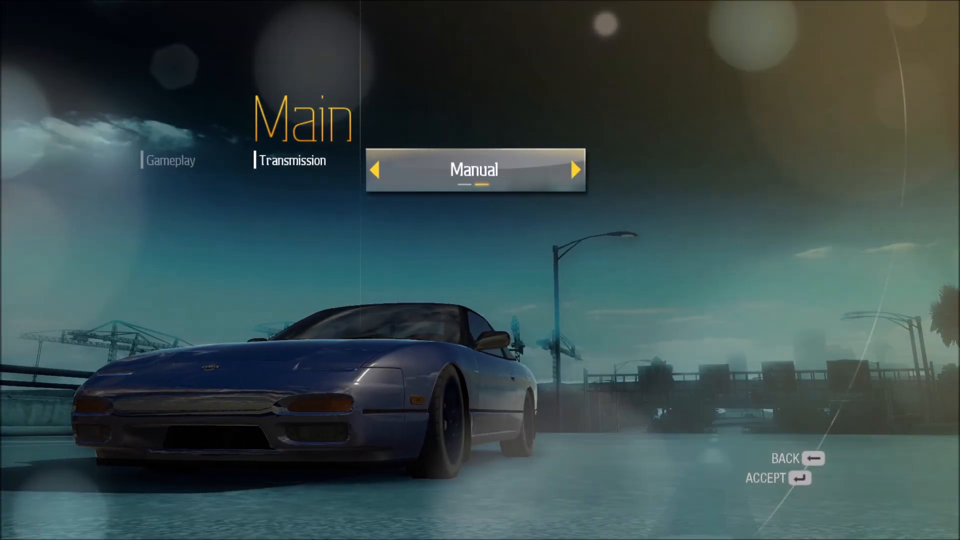
key("Left")
key("Return")
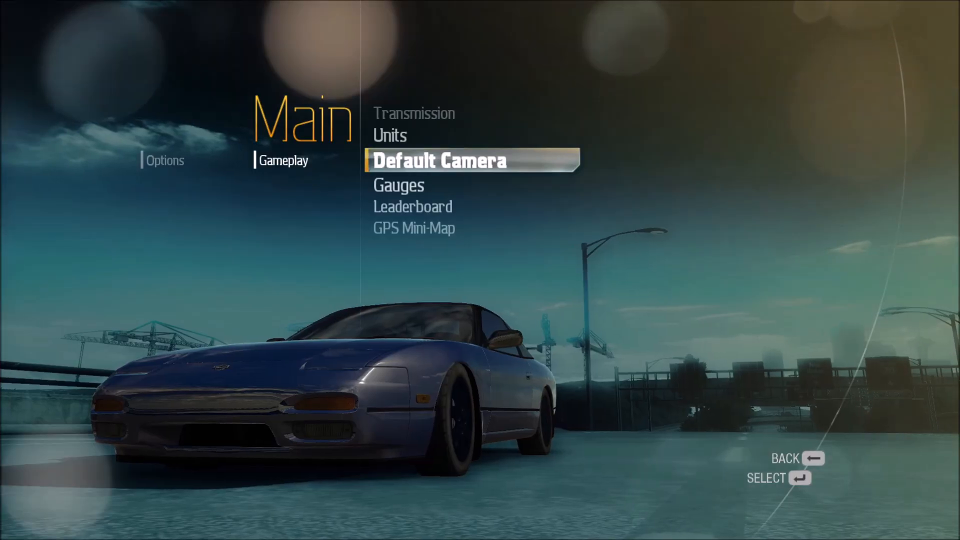
key("Down")
key("Down")
key("Escape")
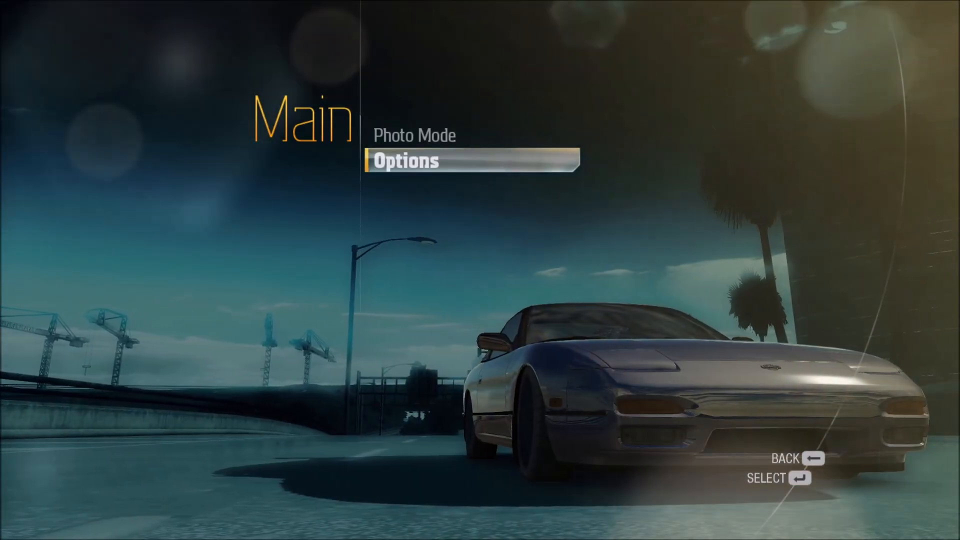
key("Escape")
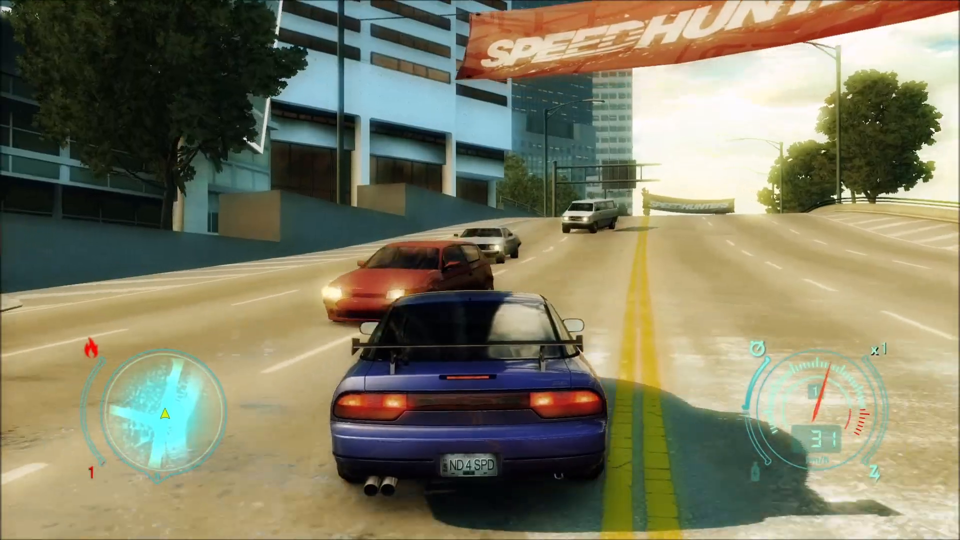
Pause and resume the game, then accept the EA Nation connection message.
key("Escape")
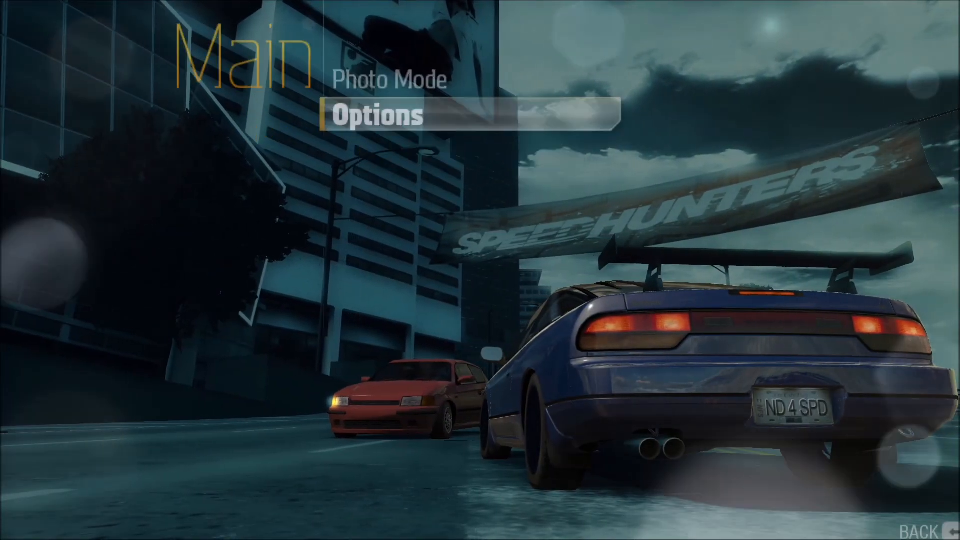
key("Escape")
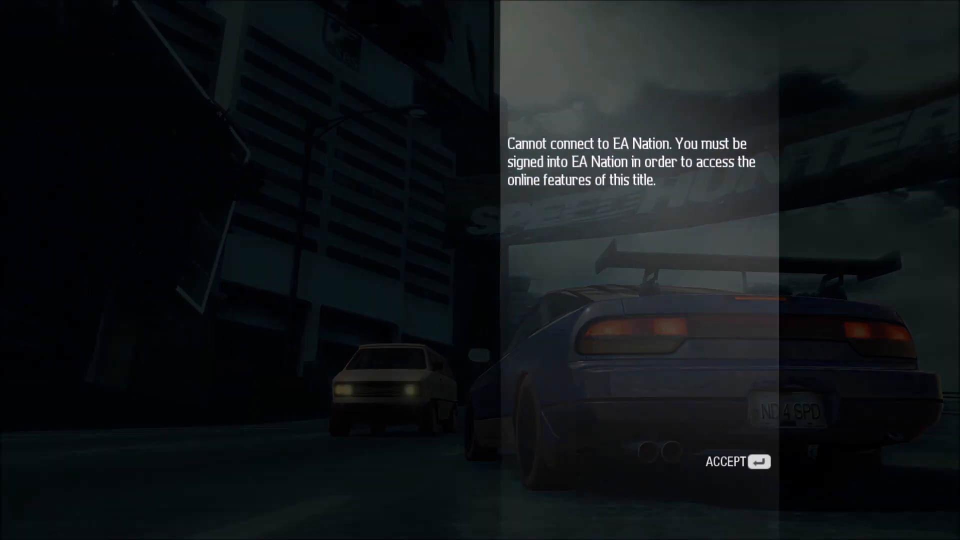
key("Return")
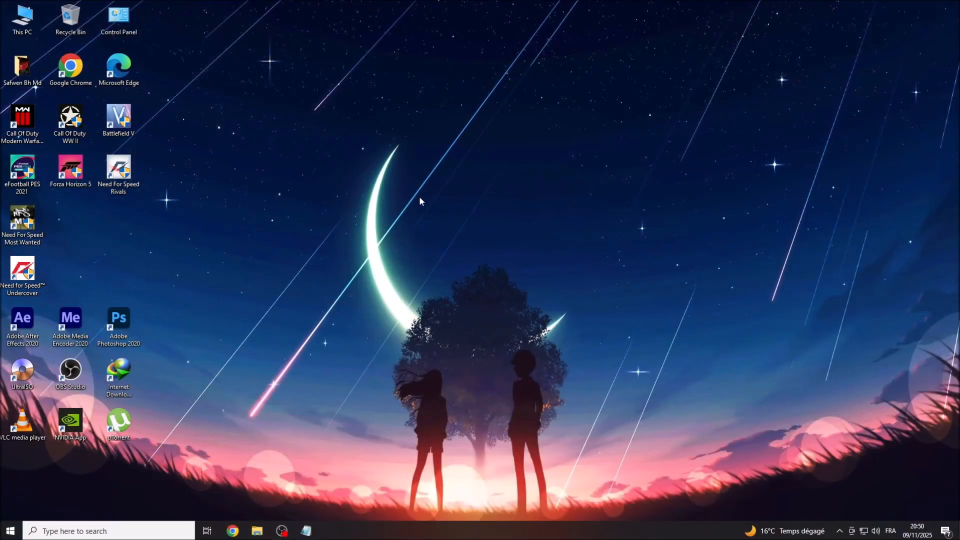
Dismiss the desktop context menu and bring the final Notepad file into view.
right_click(438, 194)
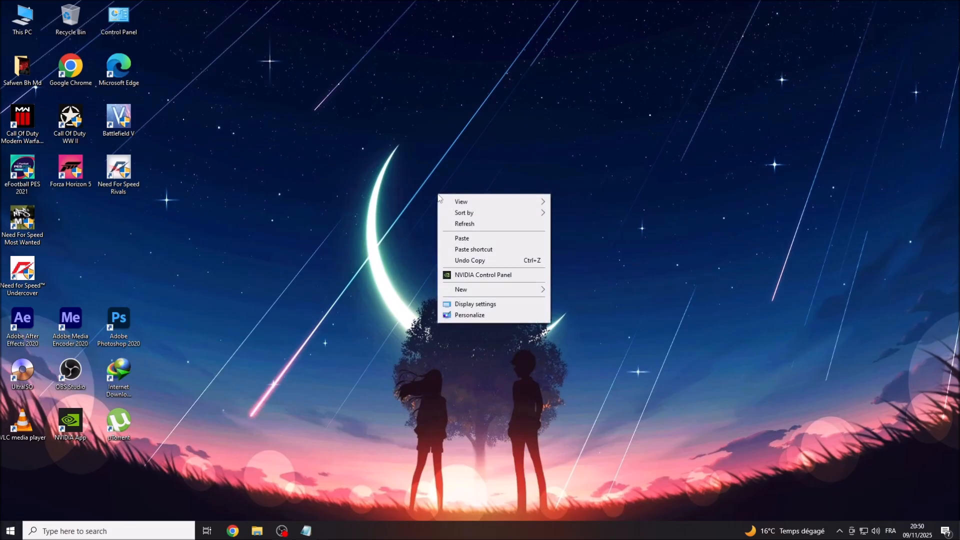
right_click(454, 224)
left_click(482, 253)
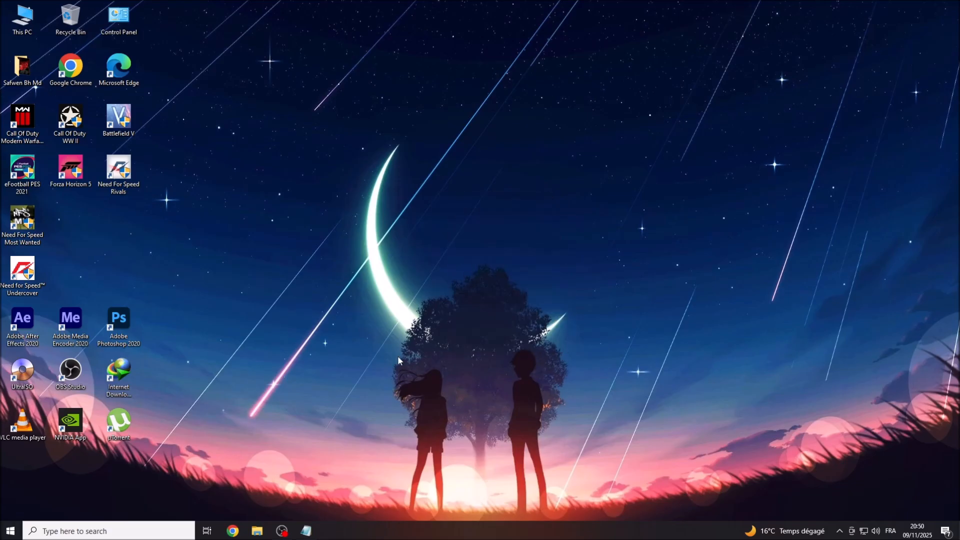
left_click(310, 535)
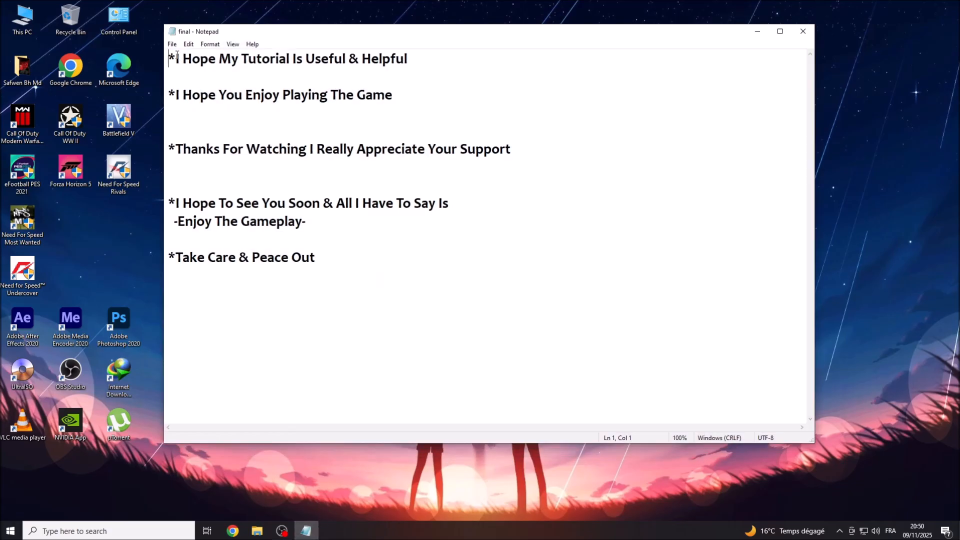
Add ' :)))' after Support on the Thanks For Watching line.
left_click_drag(176, 56, 410, 54)
left_click_drag(176, 95, 392, 97)
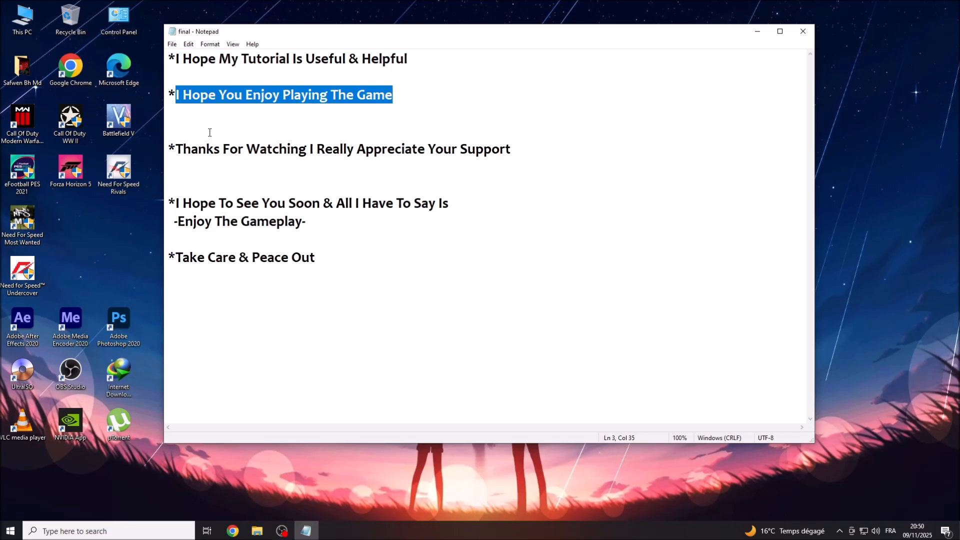
left_click_drag(177, 148, 510, 151)
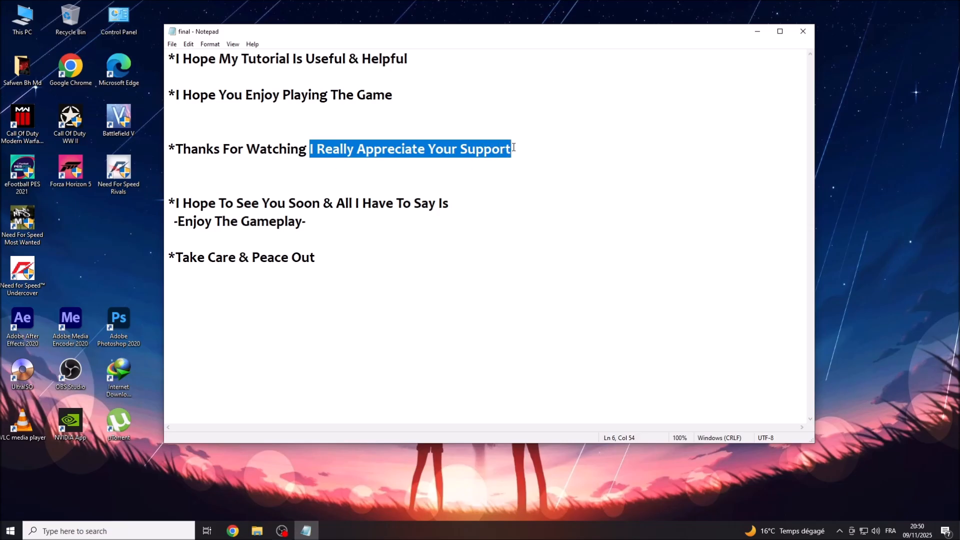
left_click(514, 148)
type(":)))")
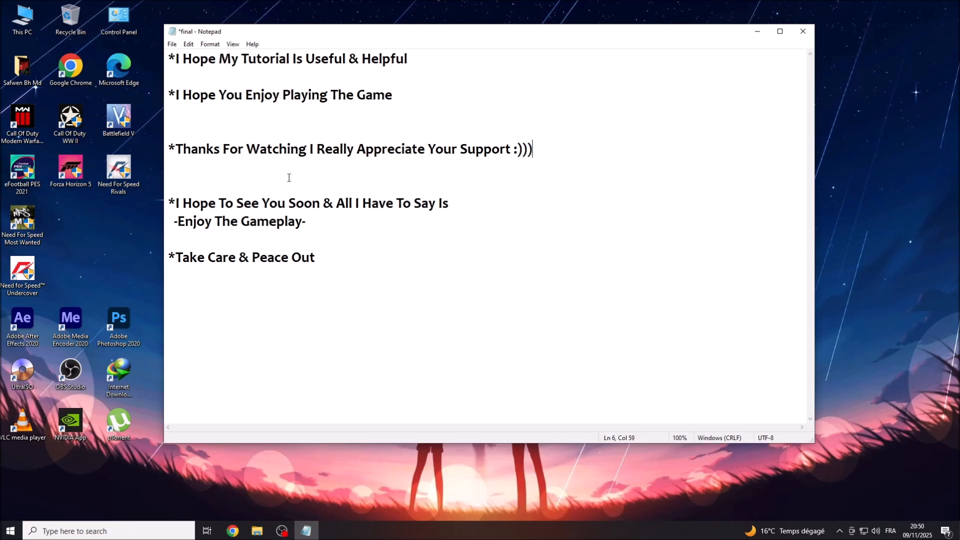
Read through the closing lines, from I Hope To See You Soon to Take Care.
left_click_drag(177, 202, 450, 207)
double_click(325, 203)
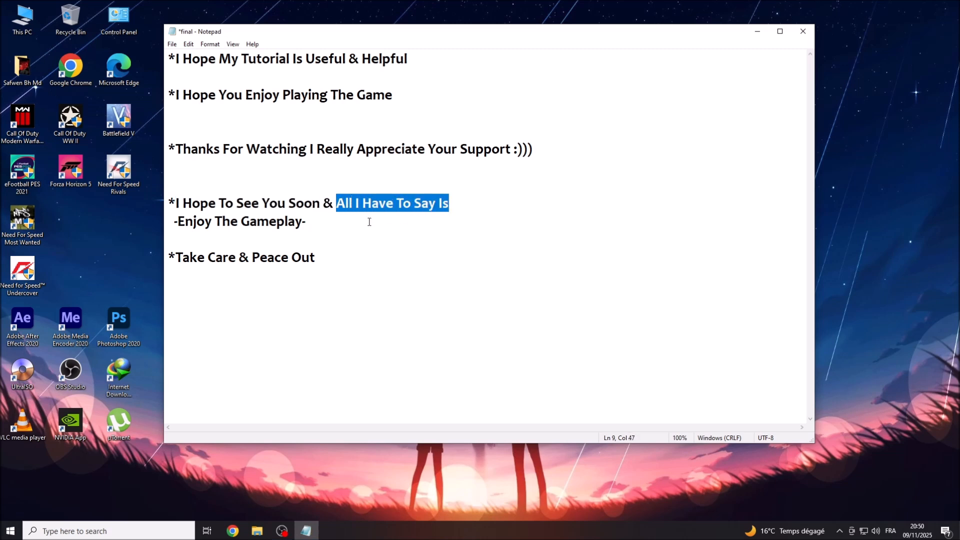
left_click_drag(178, 221, 303, 221)
left_click_drag(176, 258, 245, 256)
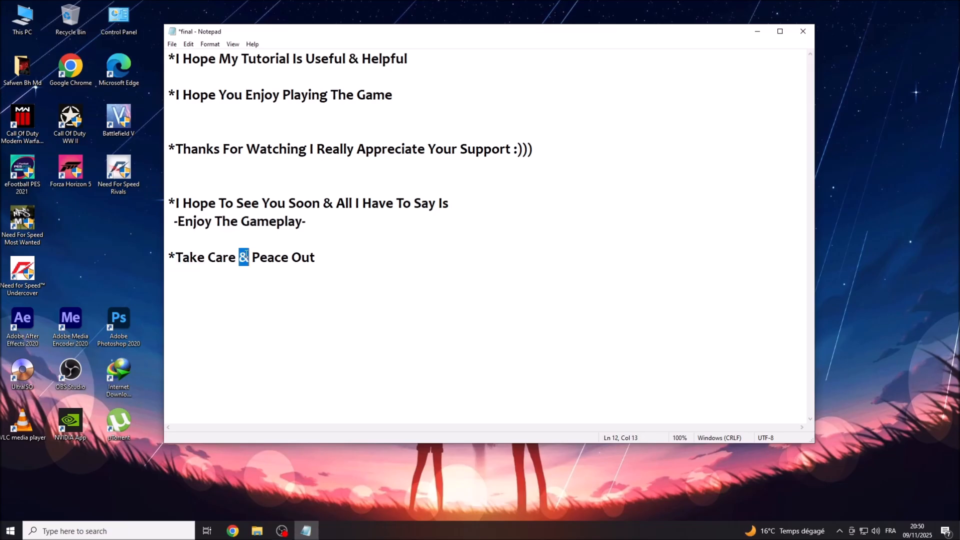